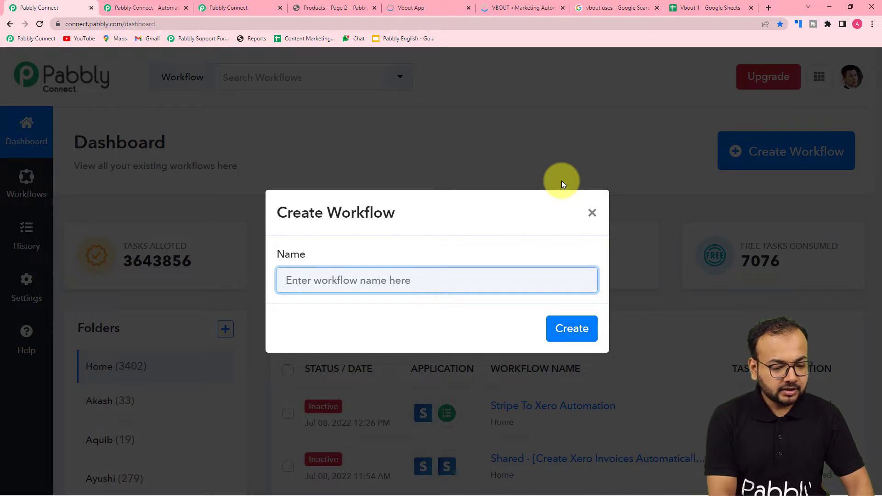
- Name the new workflow 'Send Coupon Codes to VBOUT Contacts on Cart abandonment' and create it
type("Se")
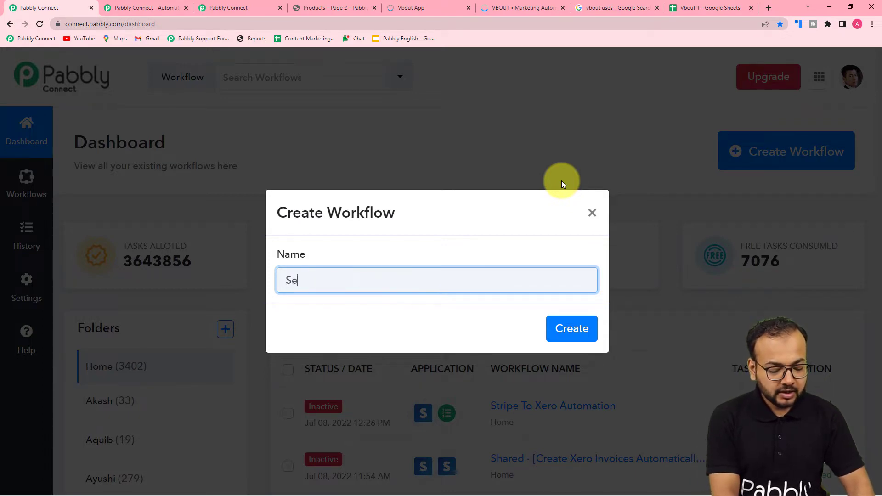
type("nd Coupon Codes to VBO")
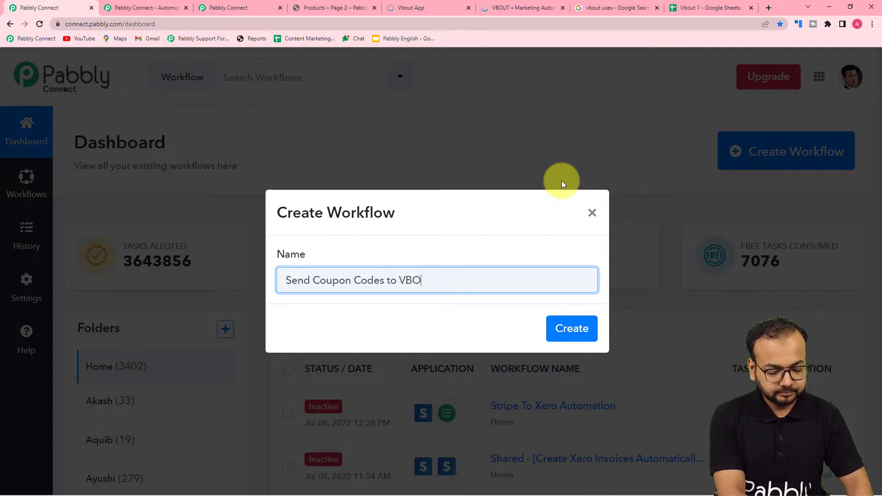
type("UT Cont")
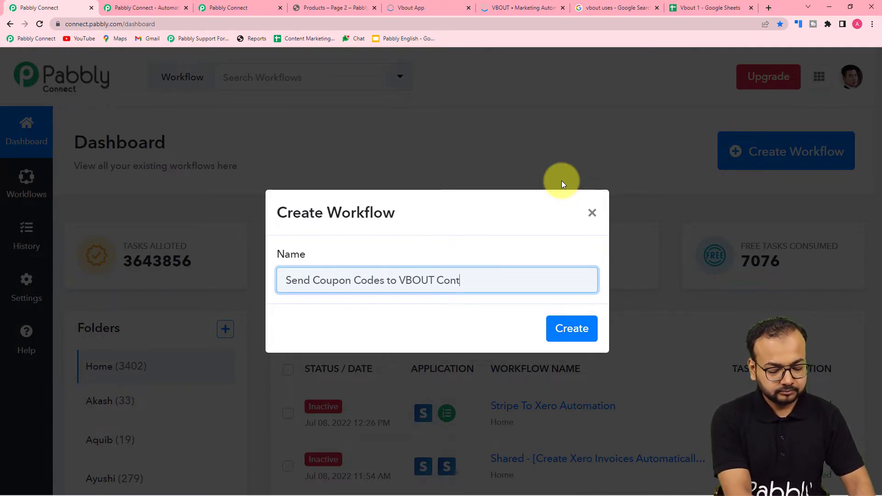
type("acts on")
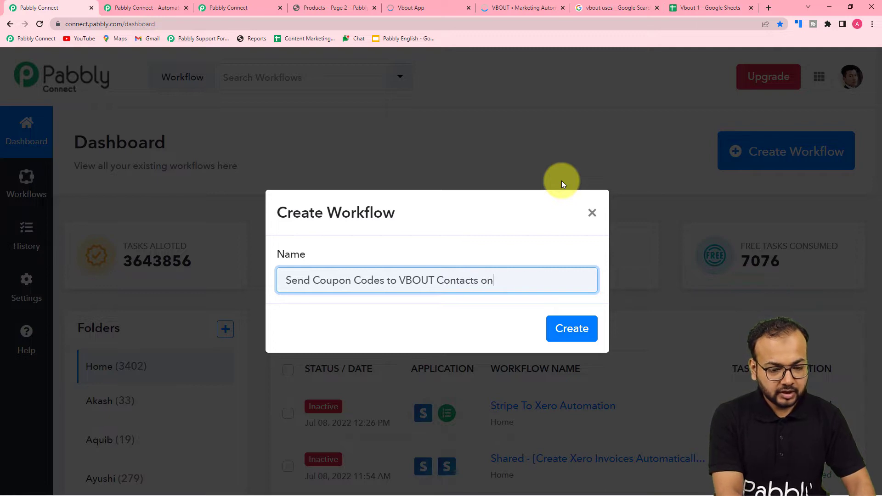
type(" Cary")
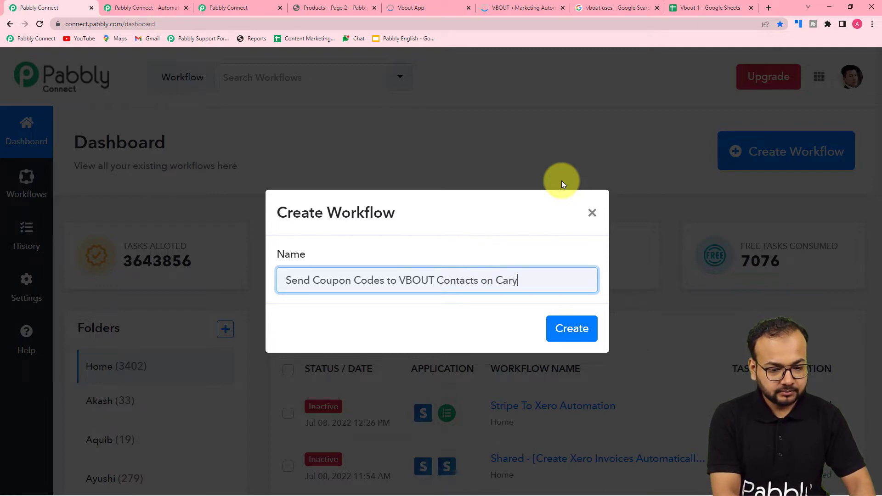
key("BackSpace")
key("BackSpace")
type("t ")
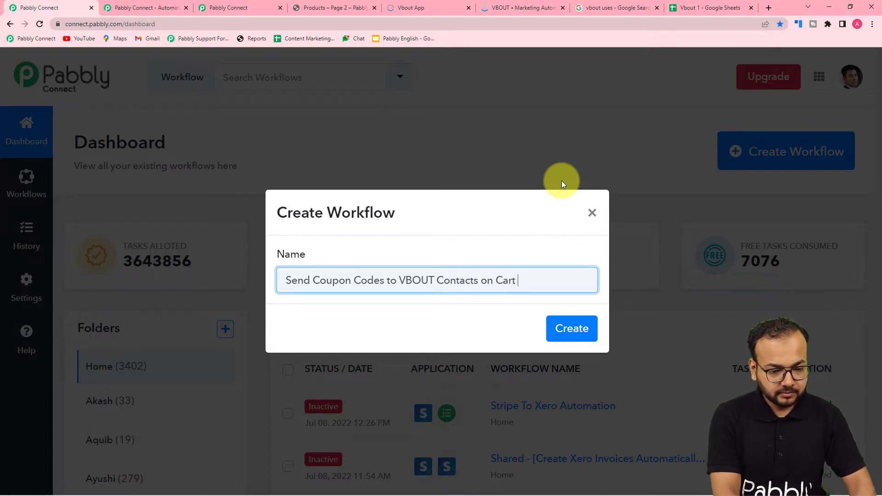
type("abando")
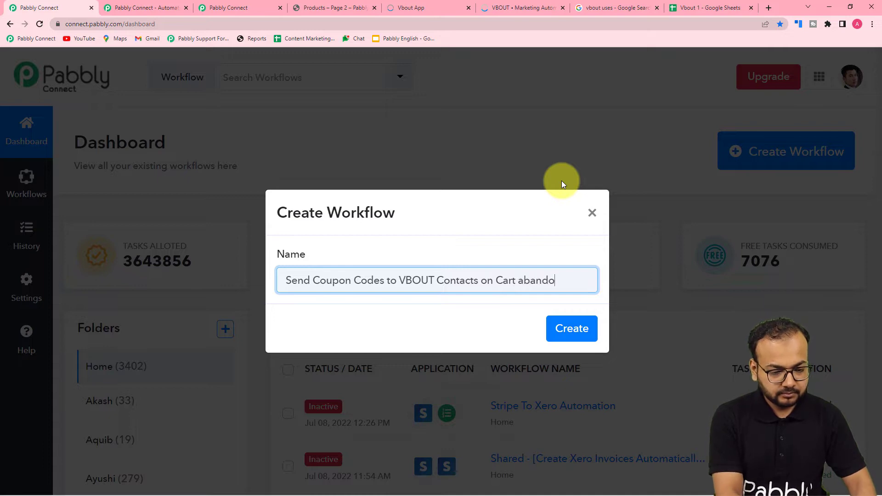
type("nment")
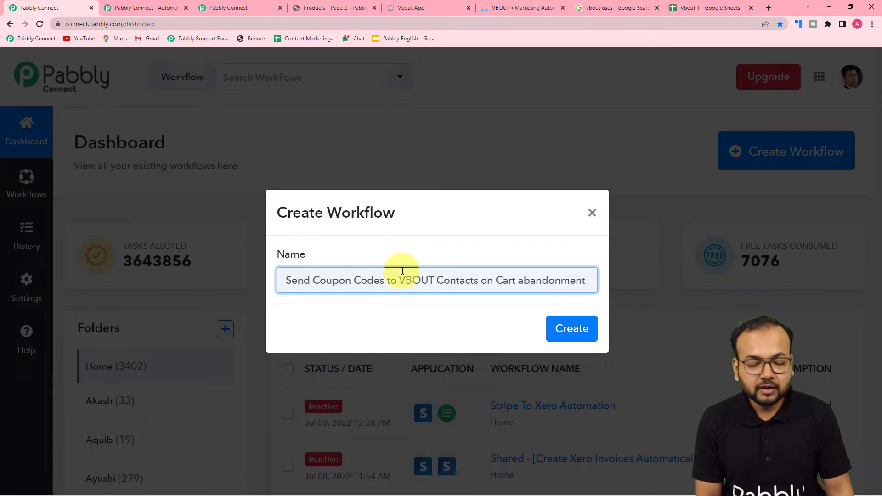
left_click(570, 327)
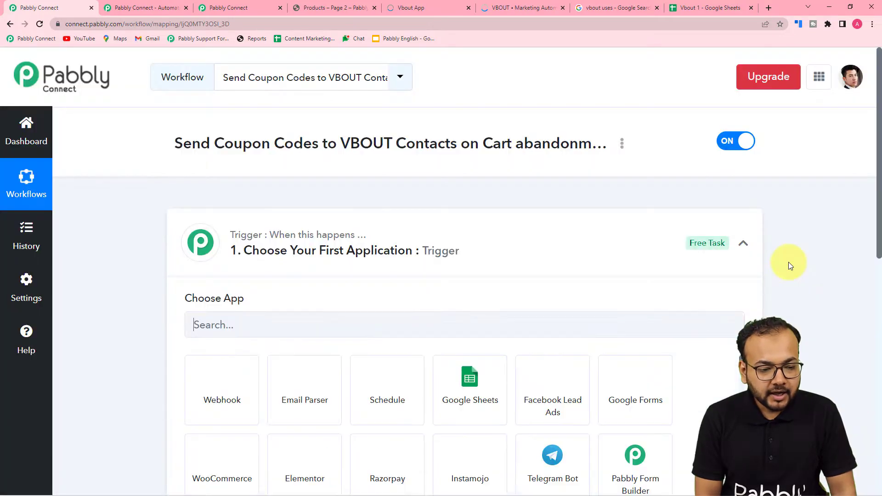
- Search for and select Shopify as the workflow's trigger app
left_click(743, 243)
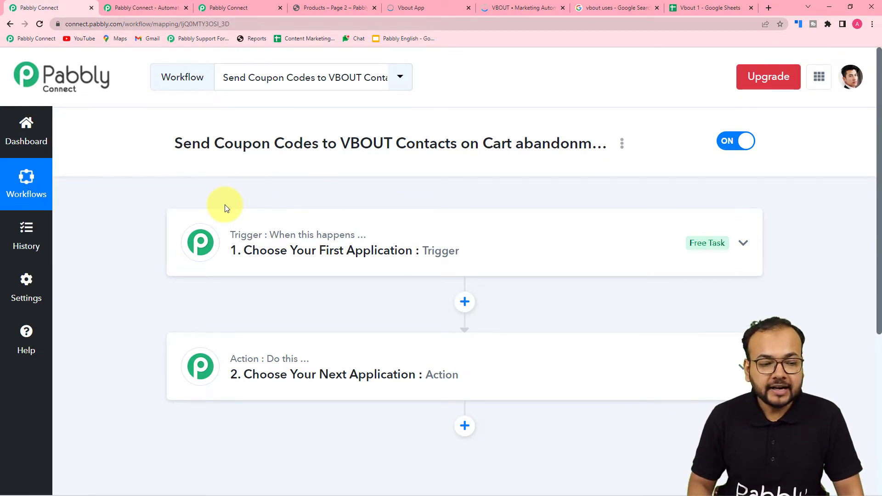
scroll(225, 204, "down", 5)
left_click(295, 113)
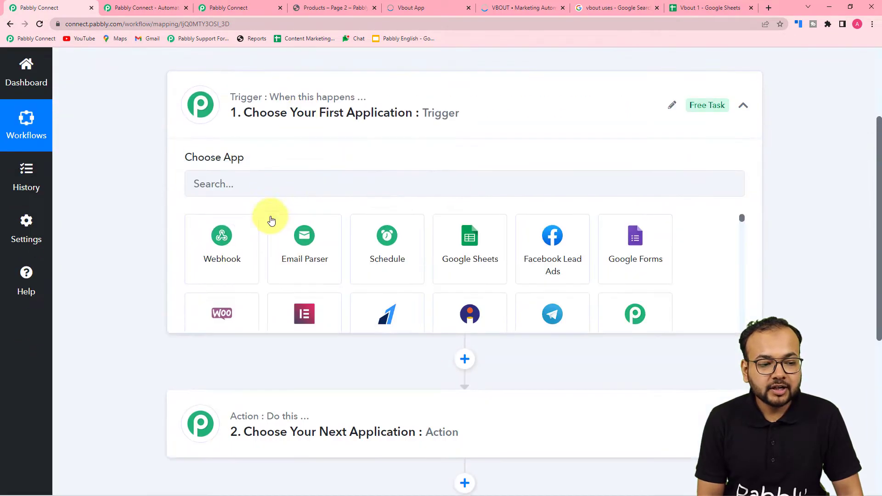
scroll(266, 216, "down", 2)
scroll(183, 133, "up", 2)
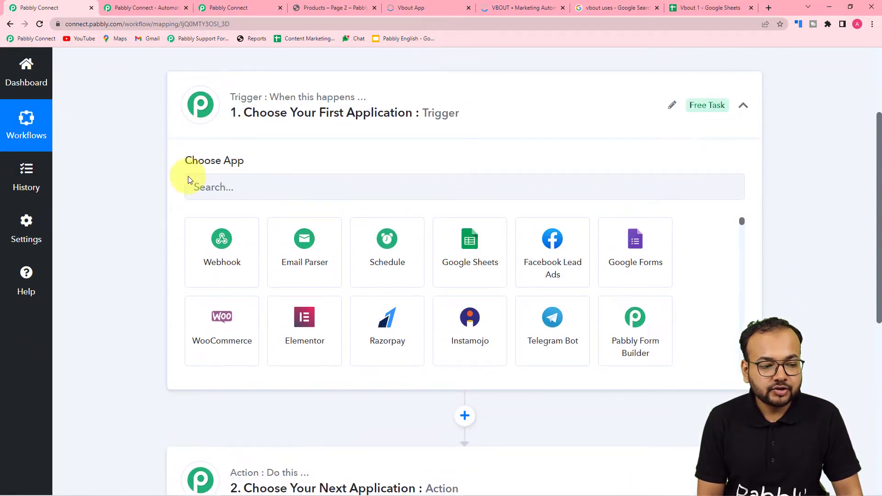
left_click(252, 185)
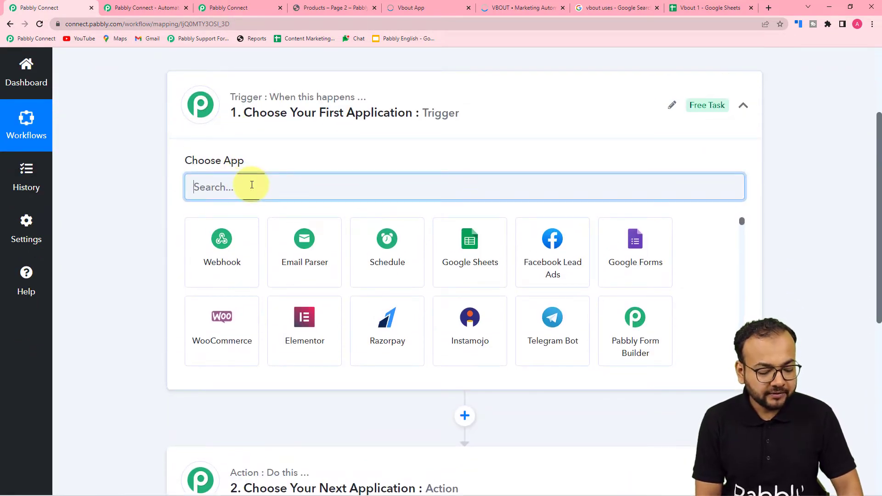
type("shi")
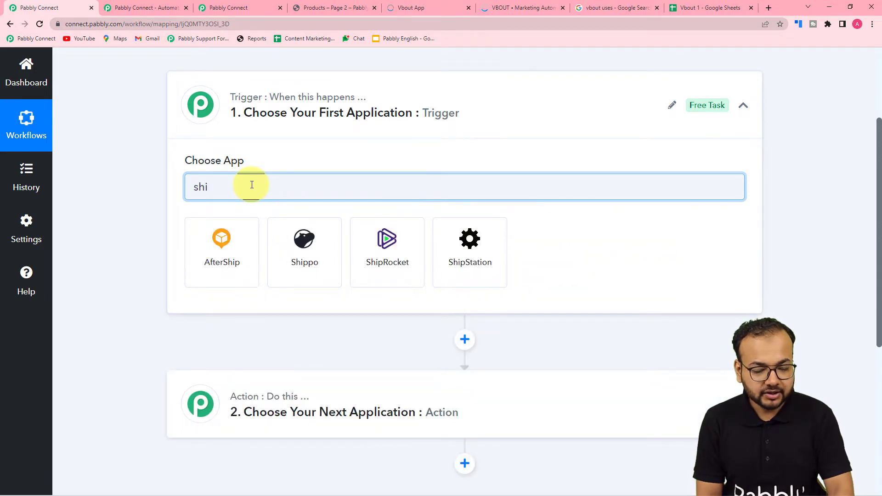
key("BackSpace")
type("op")
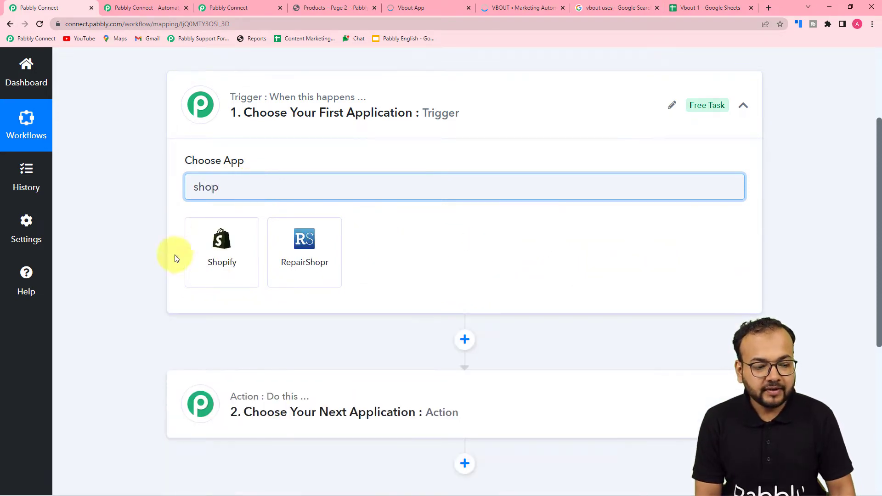
left_click(220, 260)
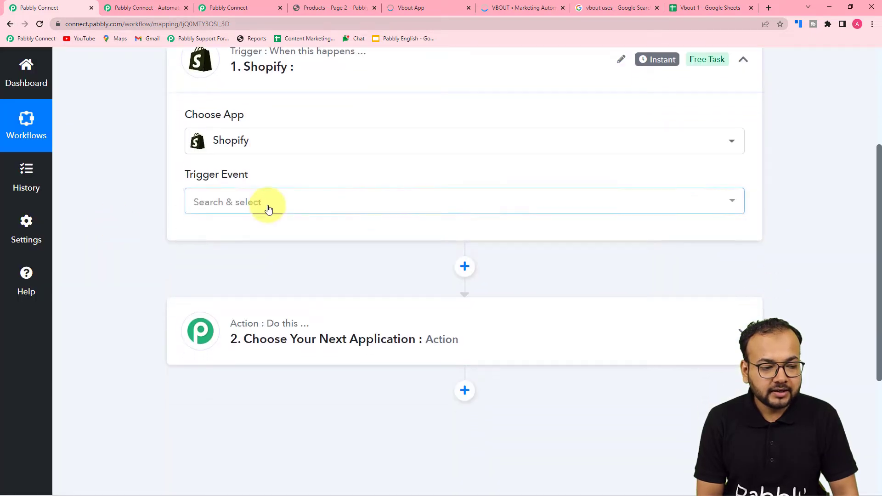
- Choose New Abandoned Cart Checkouts as the Shopify trigger event
left_click(269, 209)
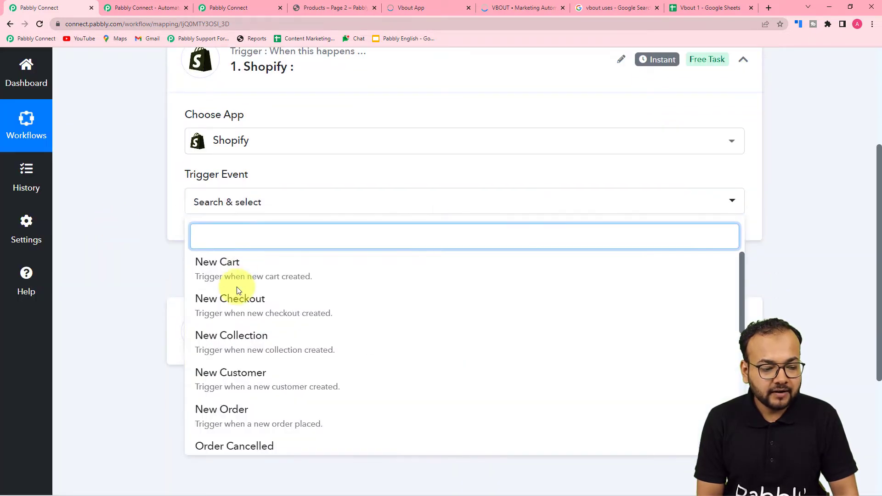
scroll(237, 288, "down", 3)
scroll(236, 287, "down", 3)
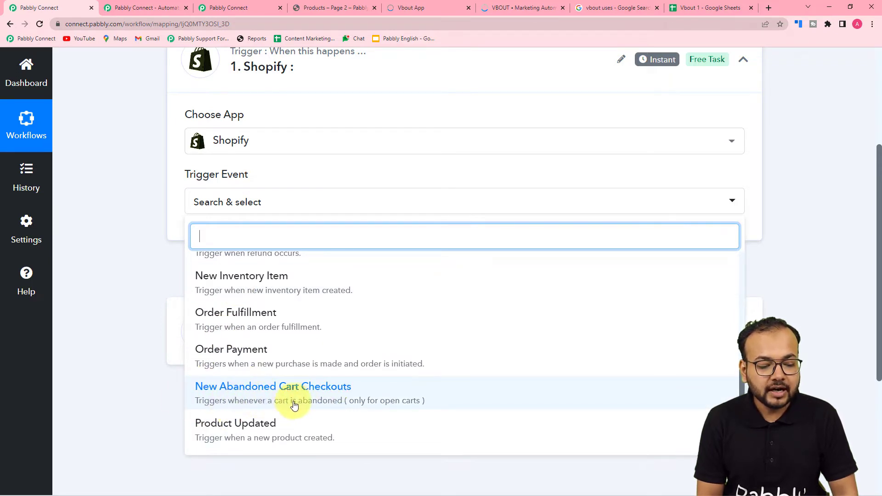
left_click(304, 388)
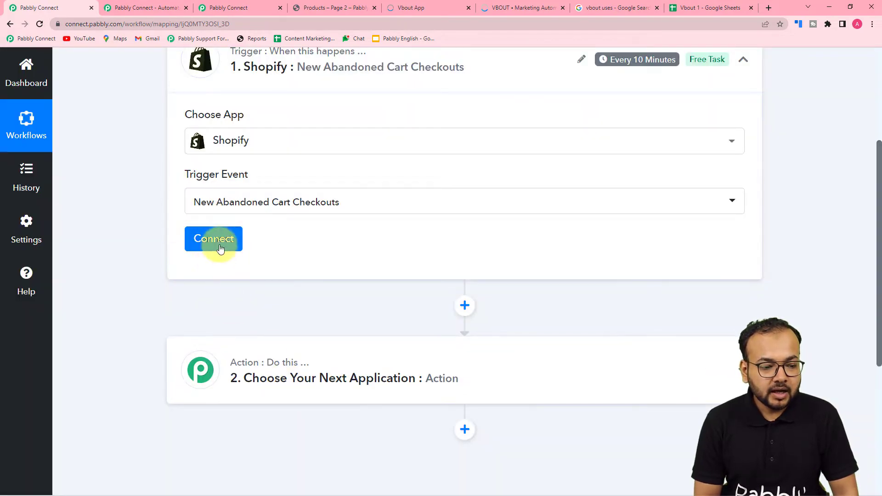
- Begin adding a new Shopify connection, Shopify #11, showing its password and subdomain fields
left_click(219, 242)
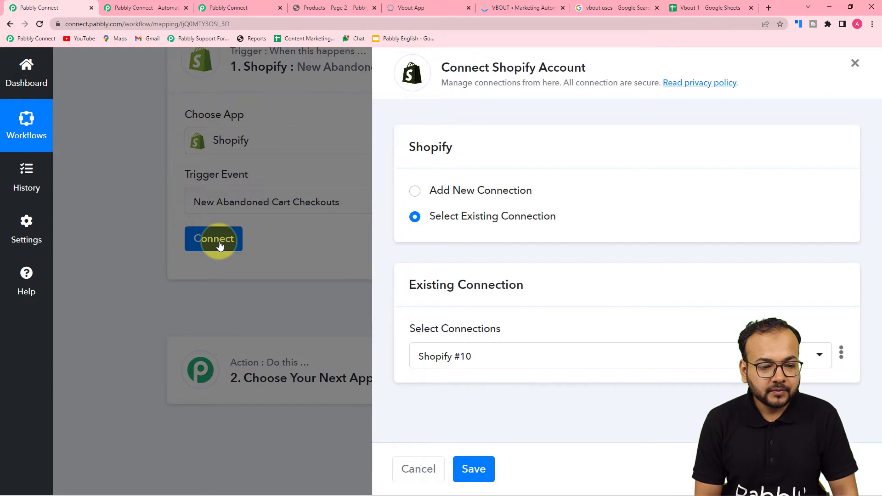
left_click(420, 197)
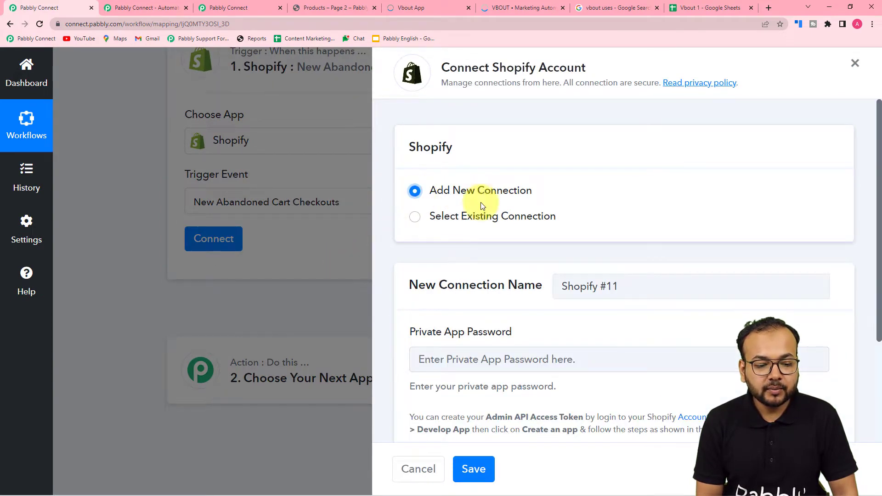
scroll(481, 203, "down", 3)
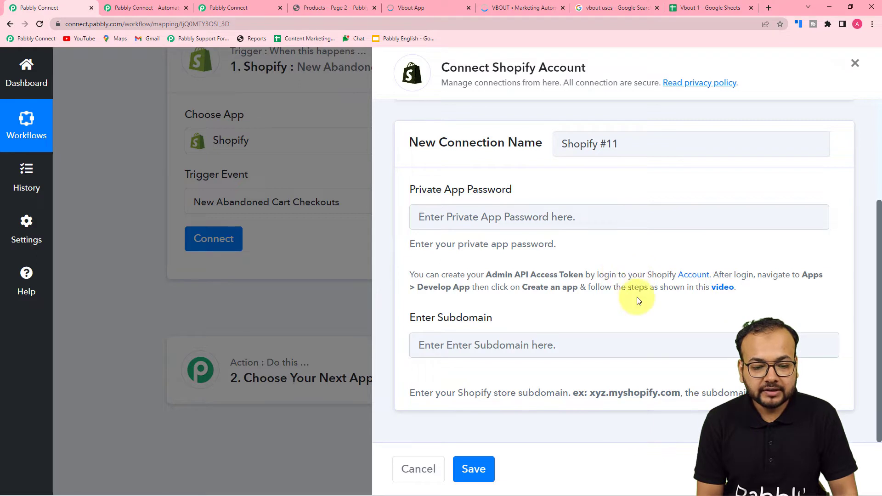
- Open and pause the 'How to Connect Shopify in Pabbly Connect' YouTube tutorial, then return
left_click(722, 289)
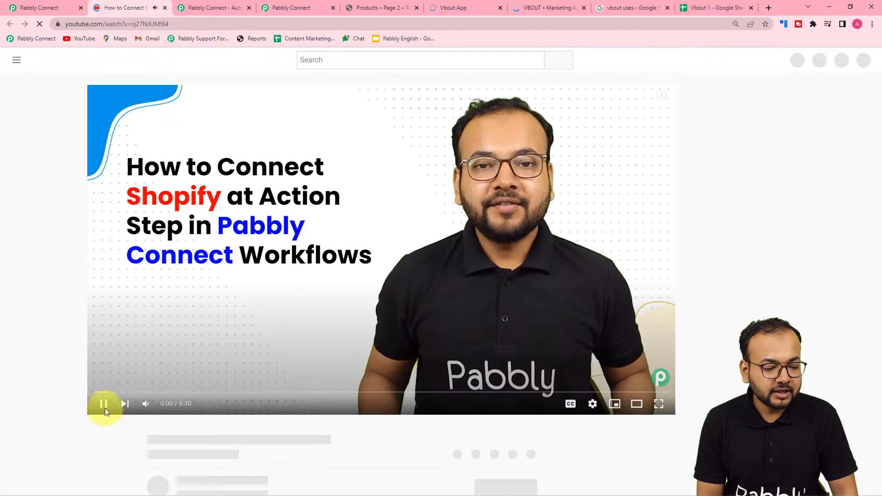
left_click(104, 408)
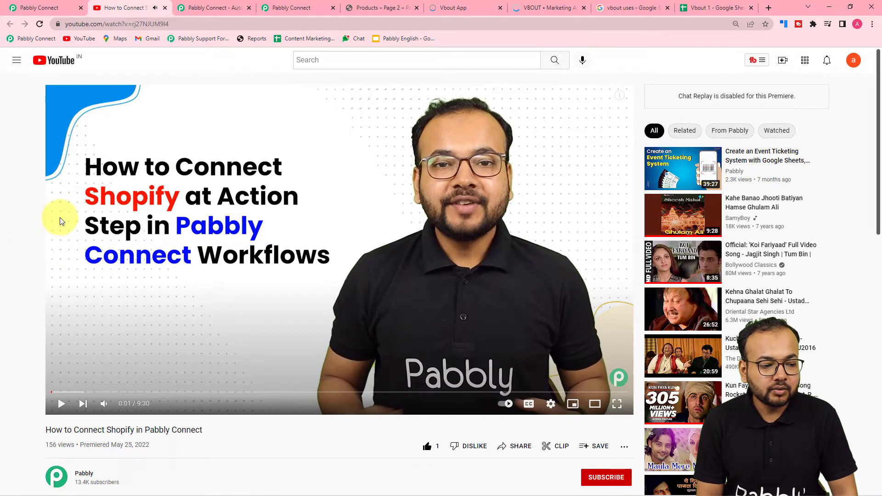
left_click(51, 10)
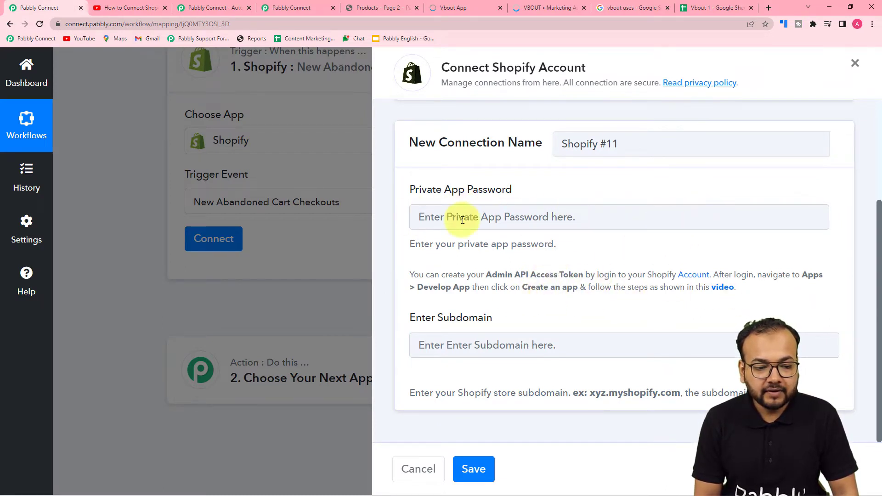
- Go from the Shopify store admin's app settings to App development and start creating an app
left_click(694, 274)
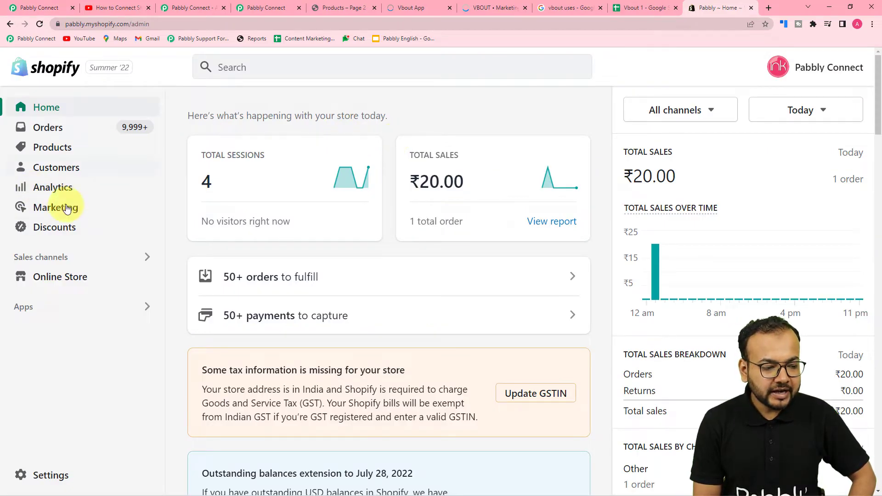
left_click(31, 307)
scroll(312, 255, "down", 1)
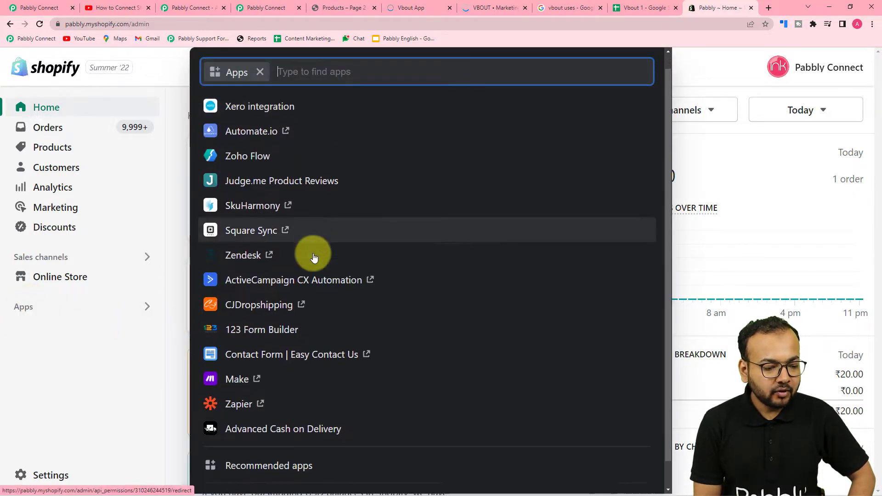
scroll(313, 256, "down", 1)
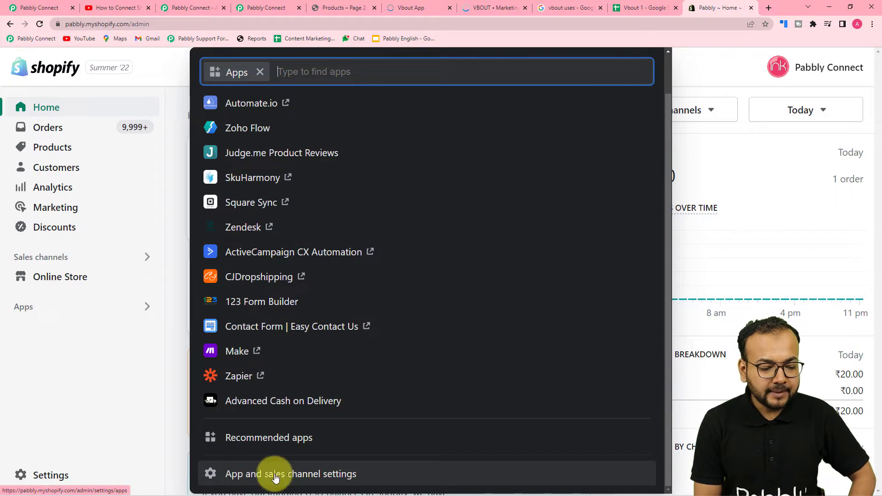
left_click(314, 478)
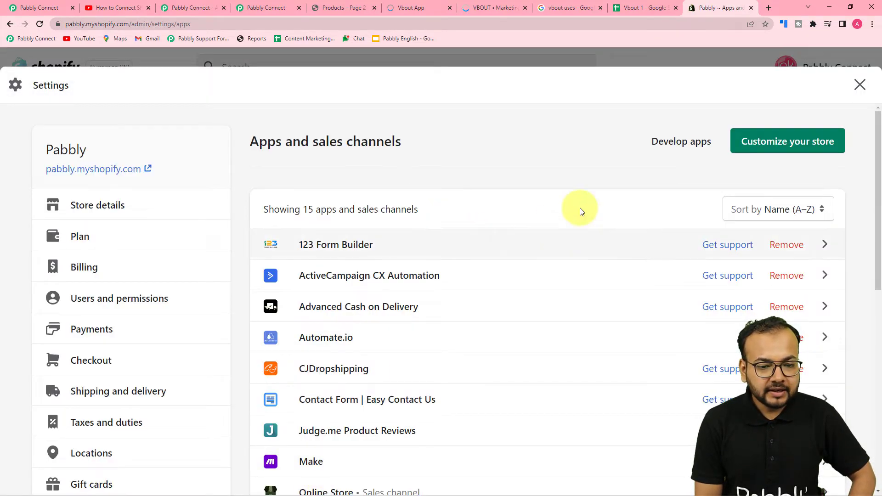
left_click(686, 150)
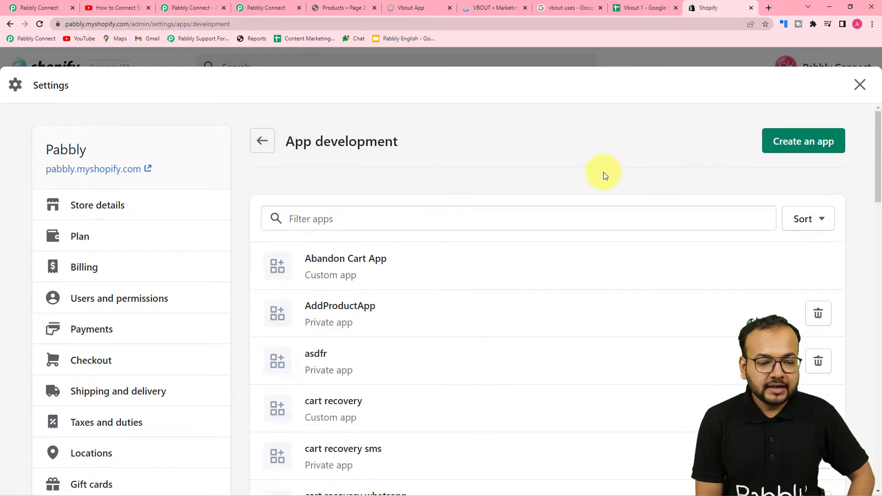
scroll(605, 176, "down", 2)
scroll(621, 205, "up", 2)
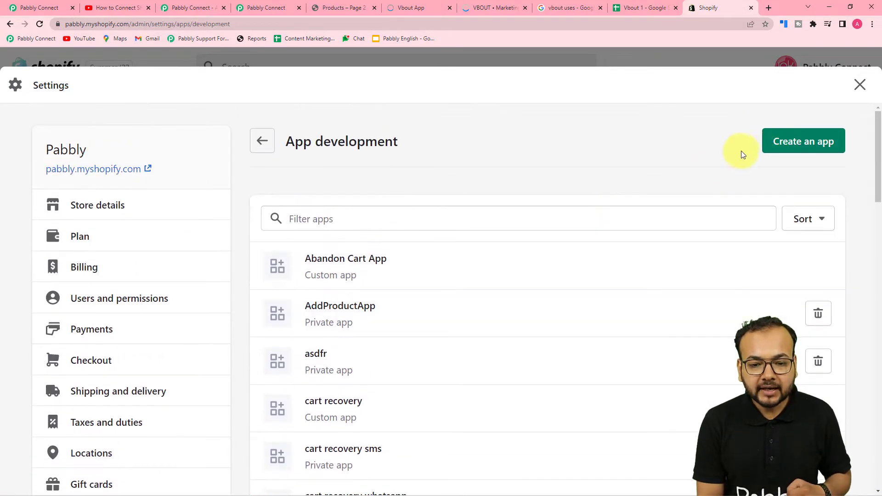
left_click(807, 140)
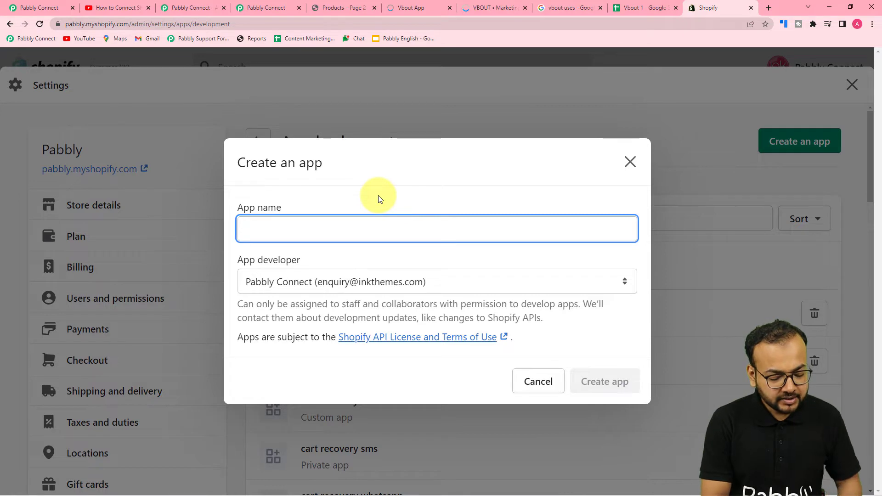
- Create a Shopify custom app named 'coupon codes'
type("coupon codes")
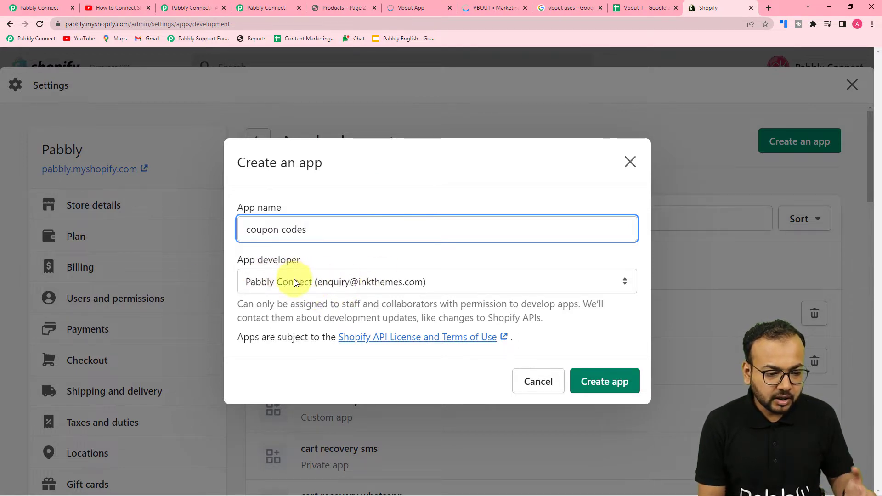
left_click(607, 383)
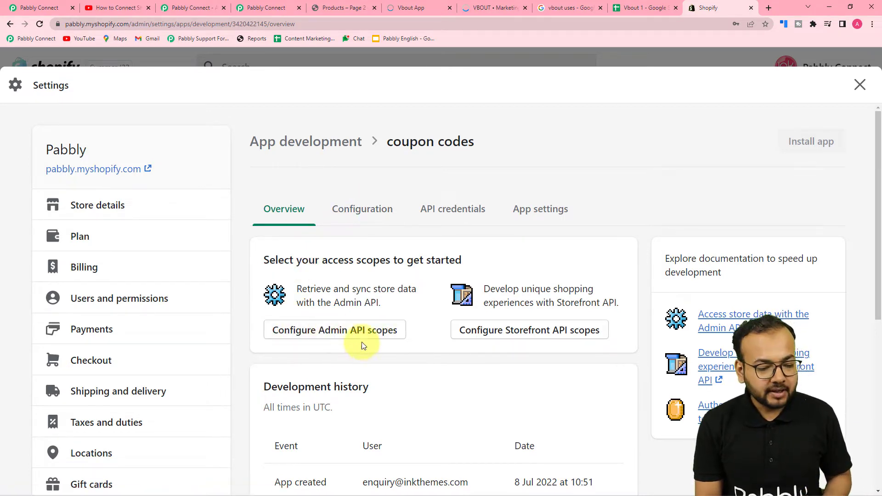
- Give the coupon codes app read/write Admin API access to discounts and customers
left_click(326, 329)
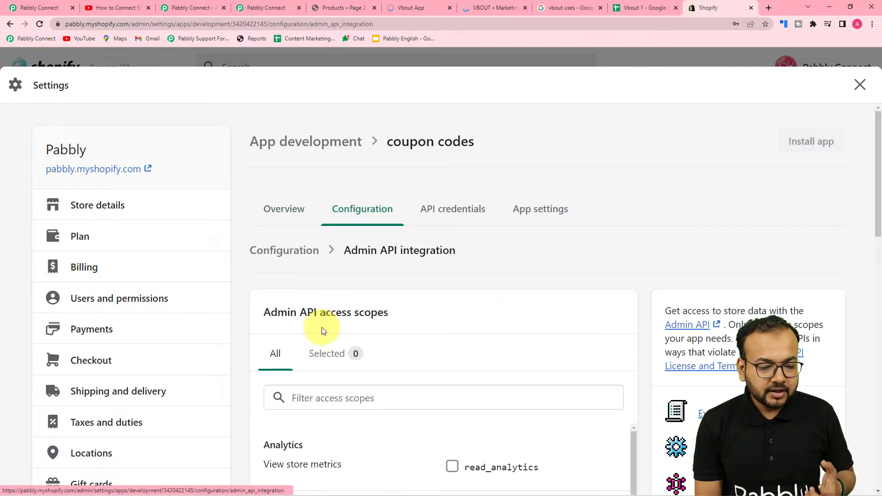
scroll(321, 323, "down", 2)
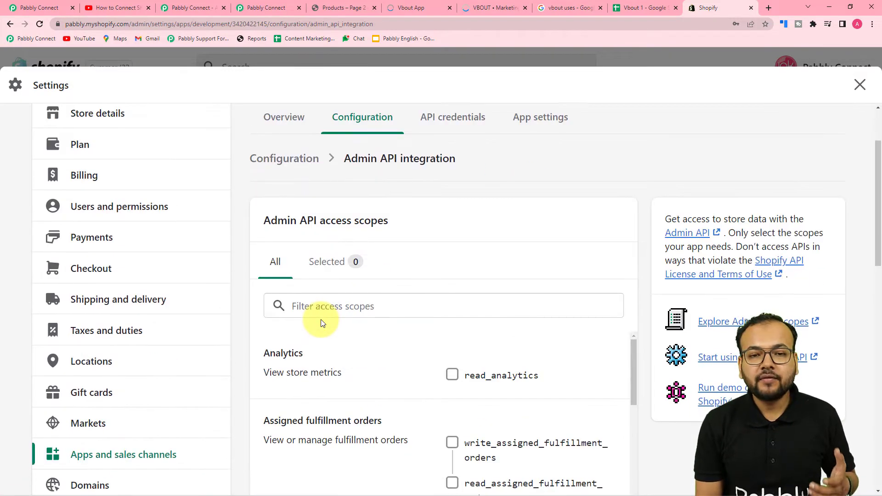
scroll(320, 323, "down", 1)
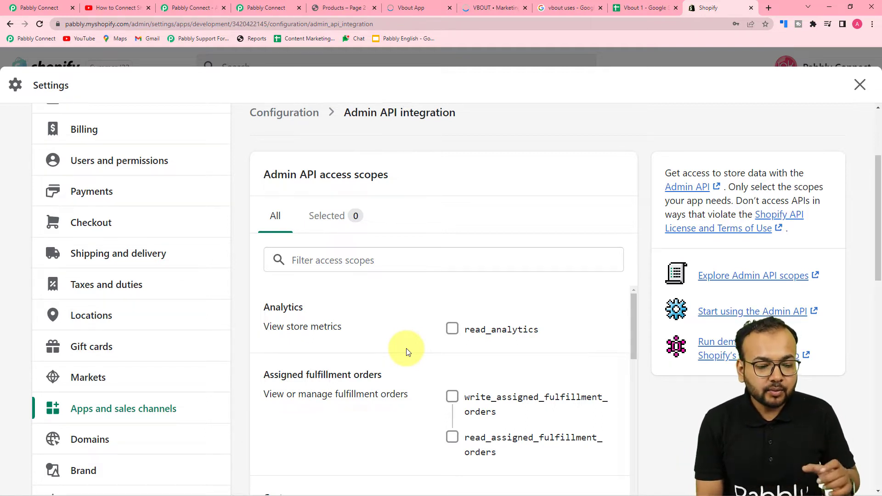
scroll(406, 351, "down", 1)
scroll(406, 351, "up", 1)
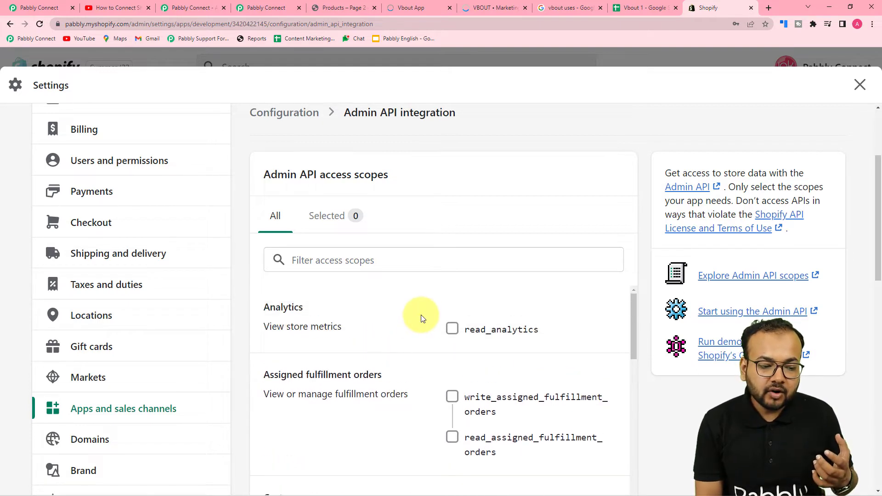
scroll(421, 317, "down", 1)
scroll(585, 342, "up", 1)
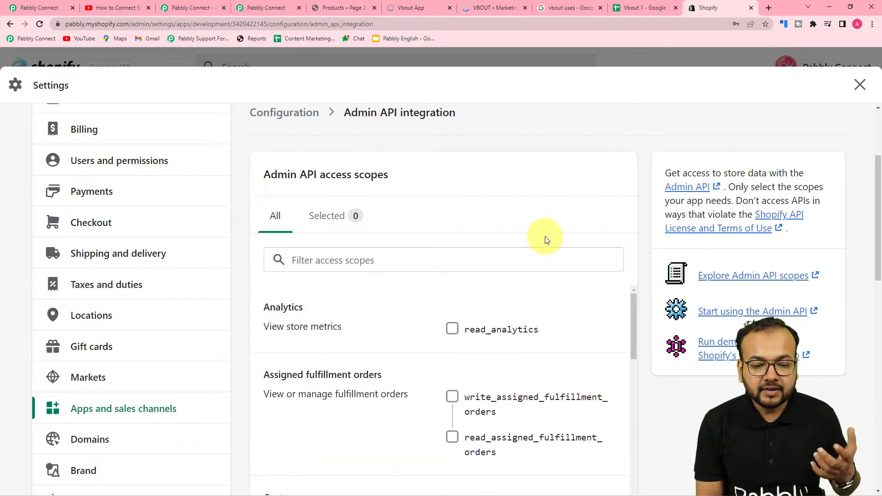
scroll(550, 248, "down", 4)
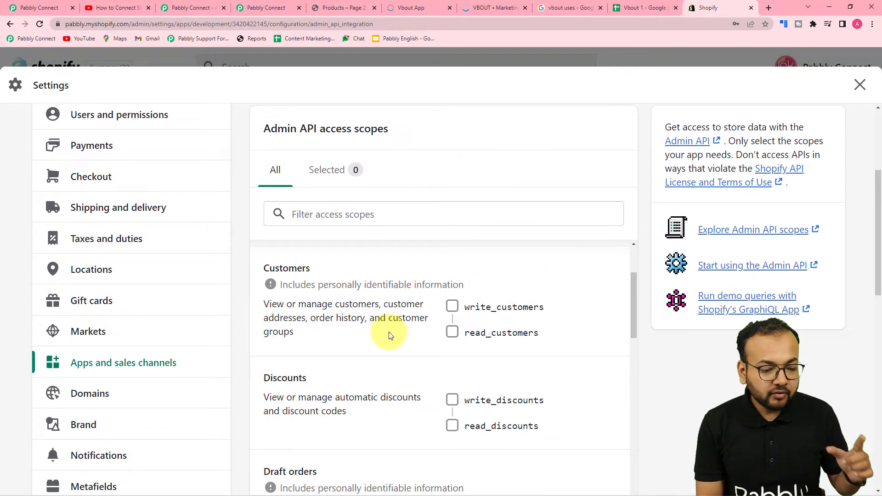
scroll(389, 335, "down", 1)
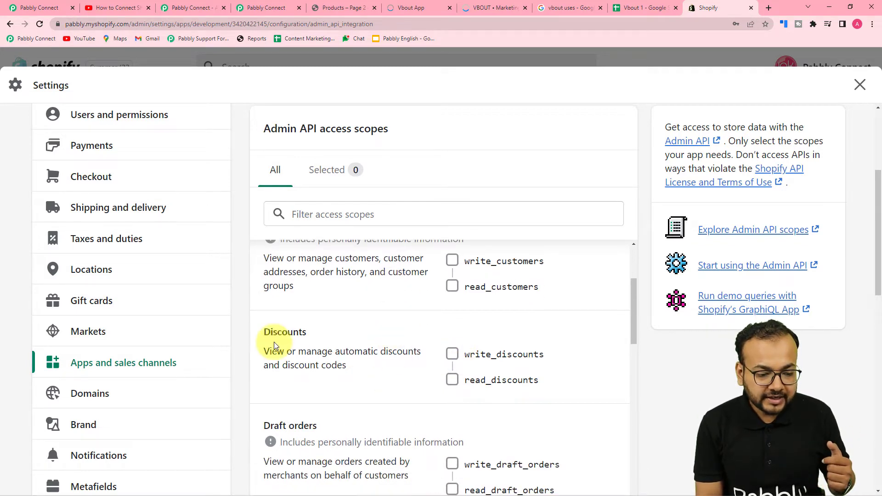
left_click(450, 354)
scroll(426, 368, "up", 2)
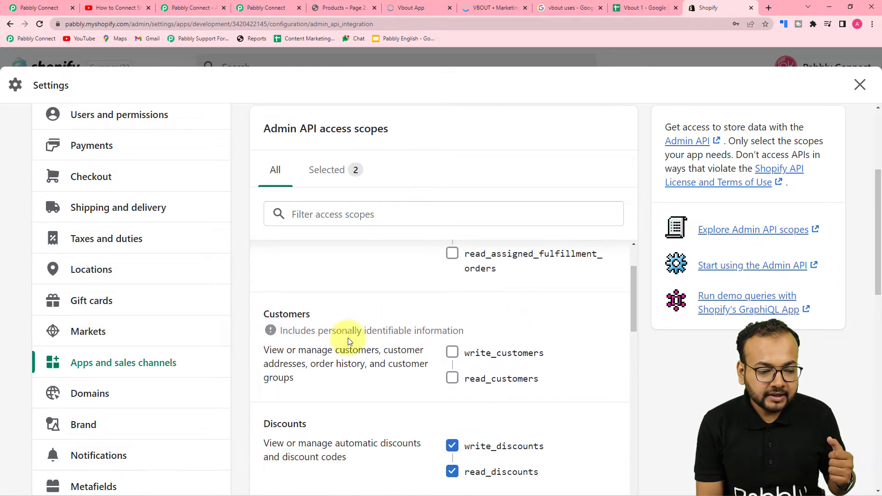
left_click(454, 354)
- Add read/write scopes for orders and price rules and save the API configuration
scroll(388, 375, "down", 5)
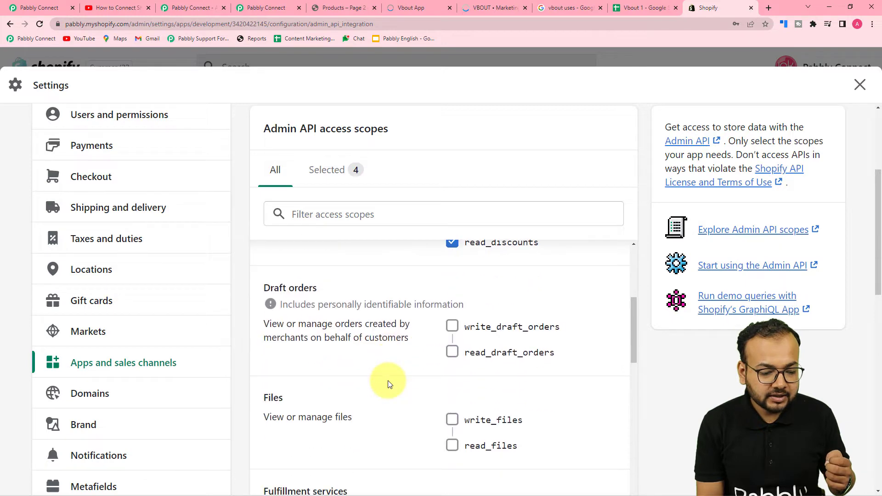
scroll(388, 381, "down", 10)
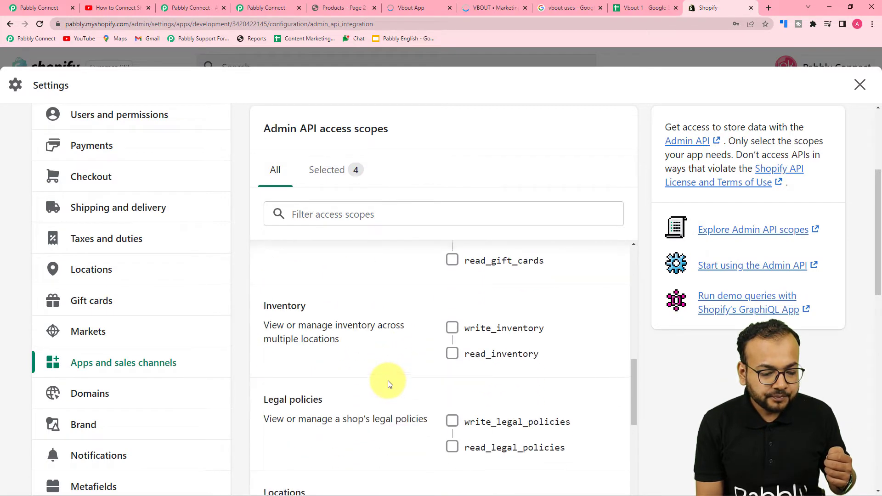
scroll(388, 380, "down", 8)
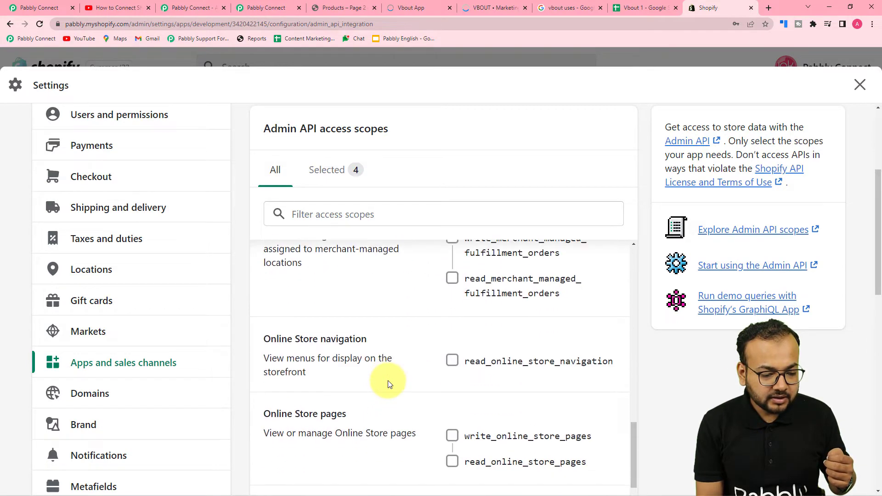
scroll(388, 381, "down", 5)
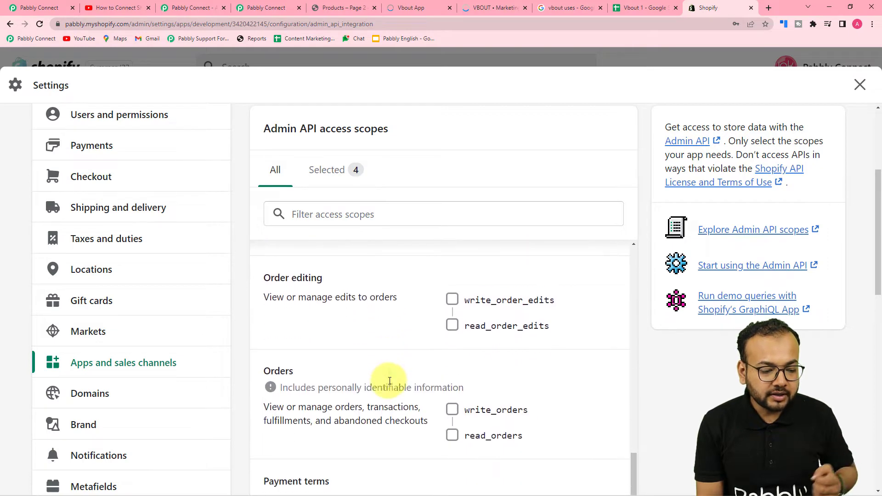
scroll(442, 417, "down", 1)
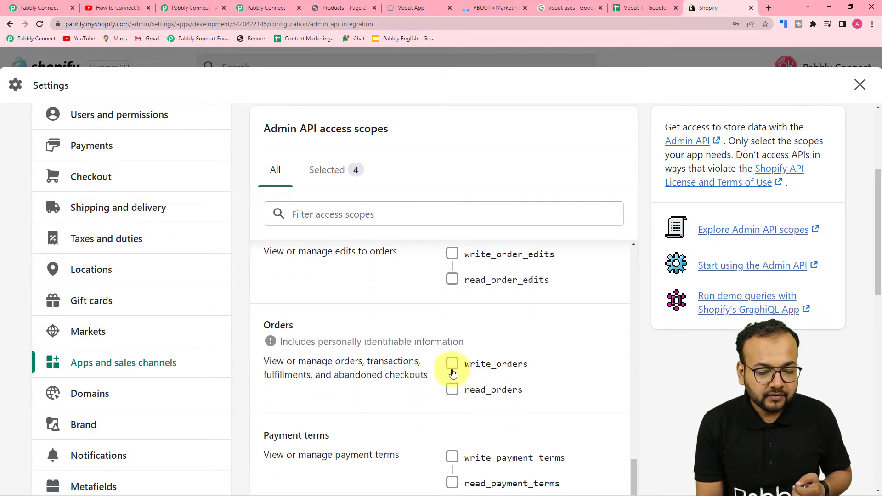
left_click(452, 365)
scroll(366, 392, "down", 6)
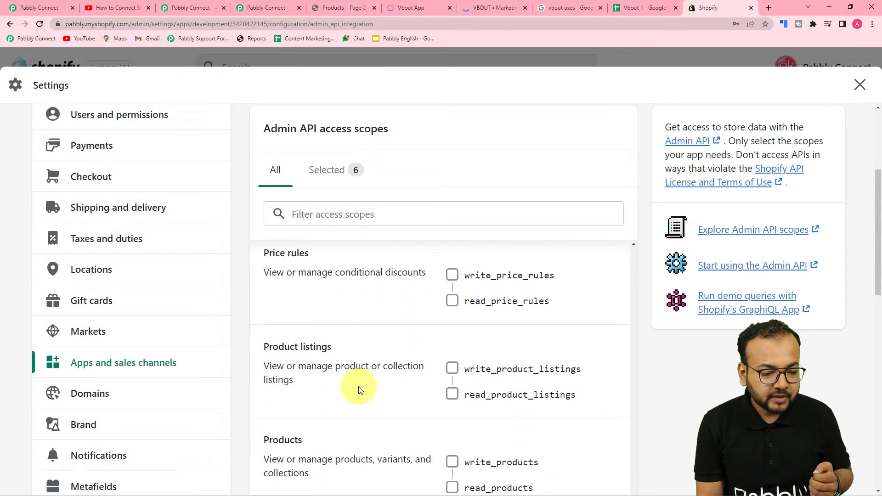
scroll(360, 389, "up", 1)
left_click(451, 320)
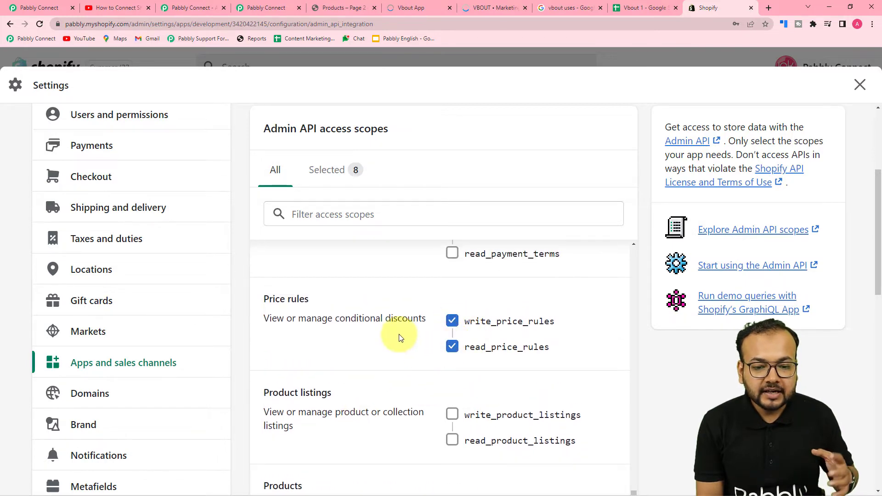
scroll(664, 384, "up", 4)
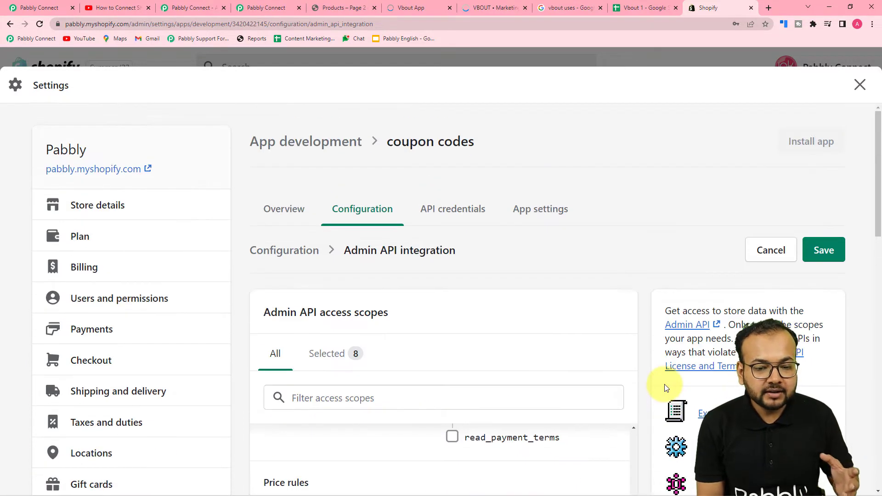
scroll(665, 384, "down", 4)
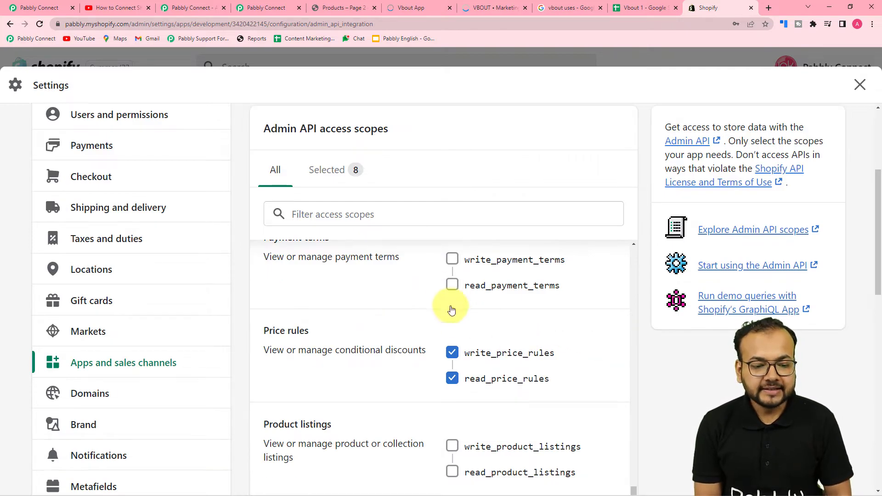
scroll(595, 374, "up", 5)
scroll(643, 358, "up", 4)
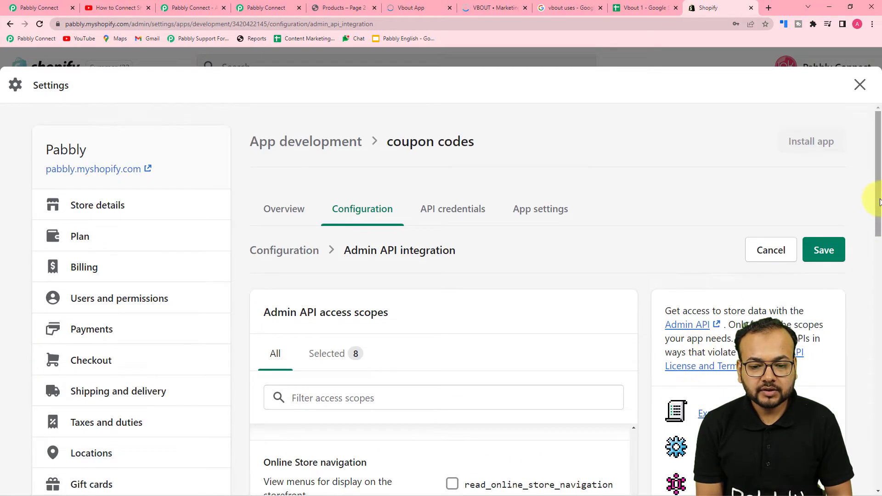
left_click(835, 249)
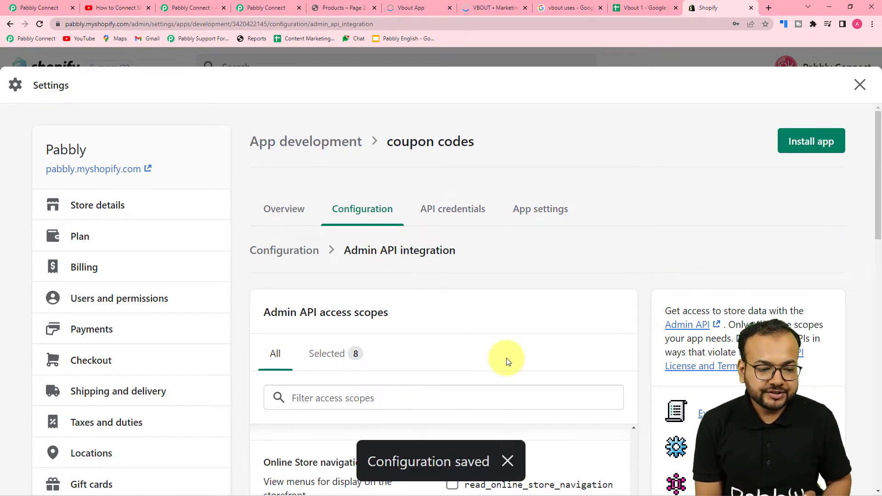
- Install the coupon codes app and copy its revealed Admin API access token
left_click(460, 214)
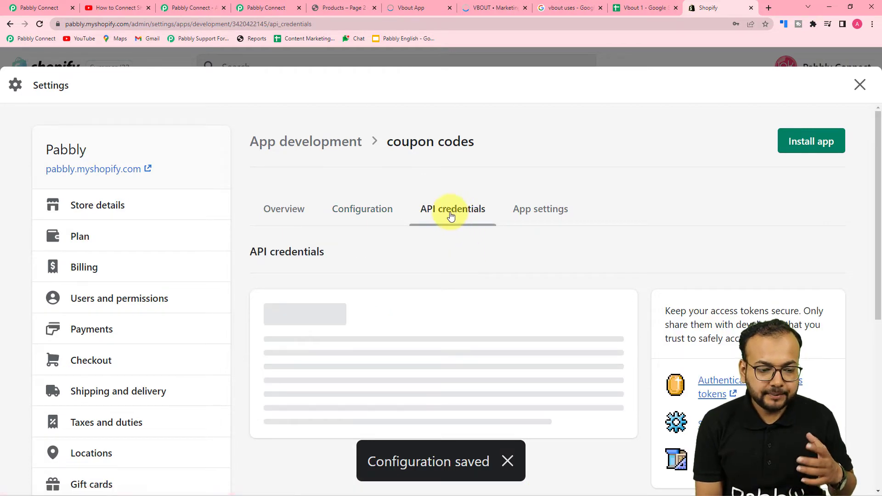
scroll(442, 281, "down", 3)
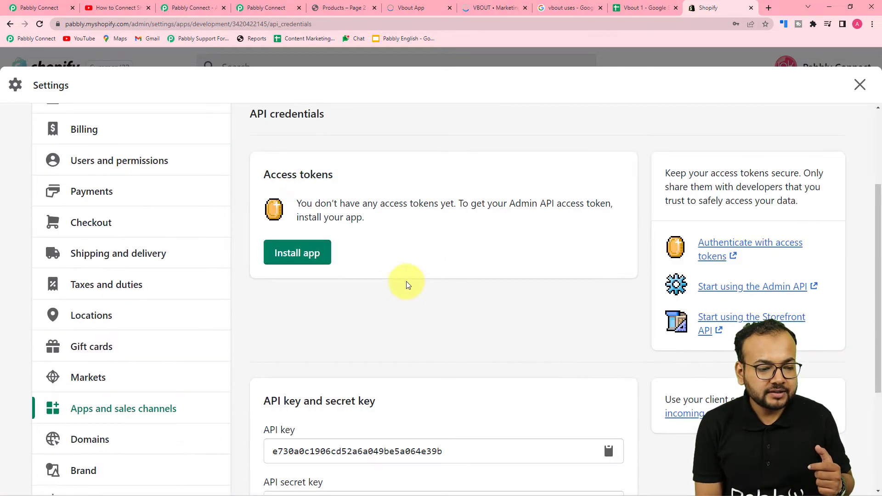
left_click(298, 262)
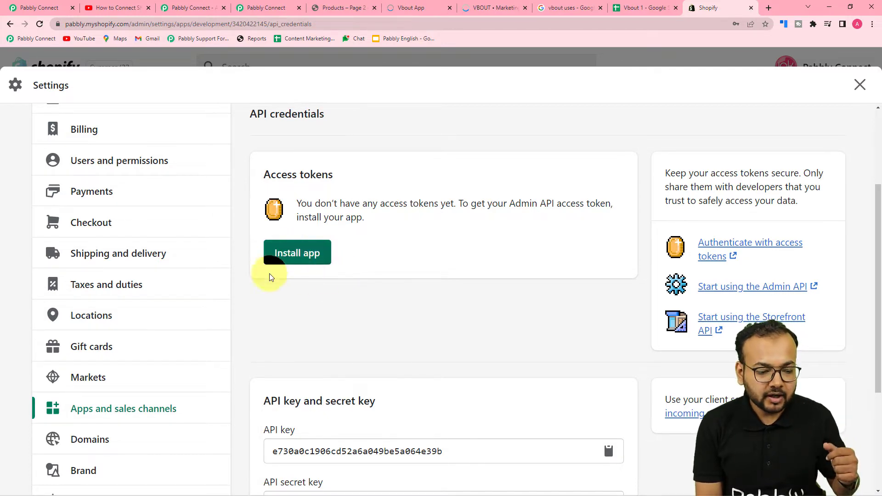
left_click(305, 253)
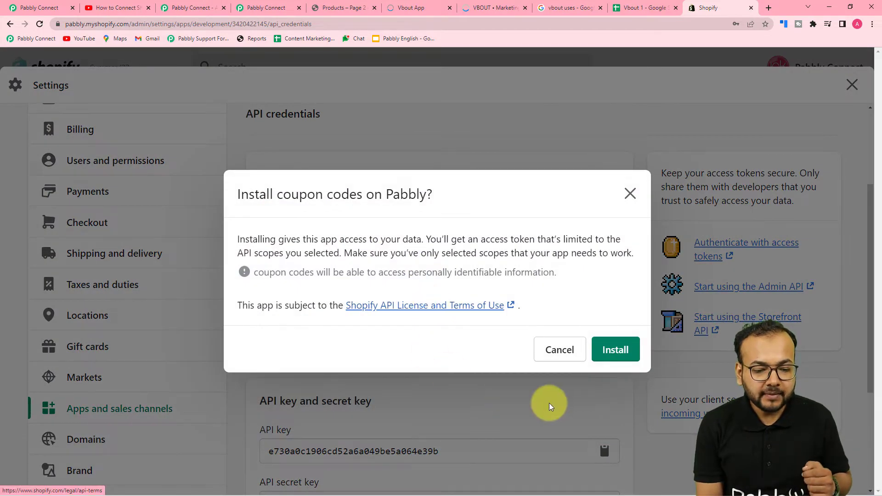
left_click(611, 349)
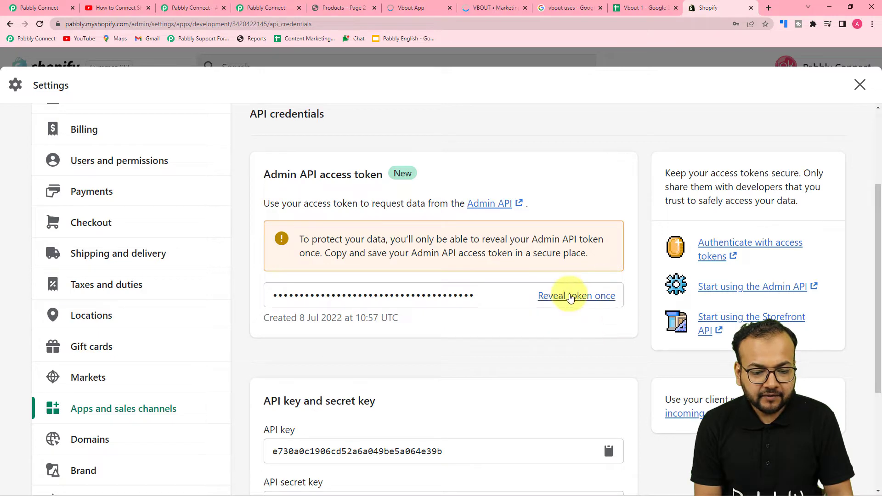
left_click(571, 298)
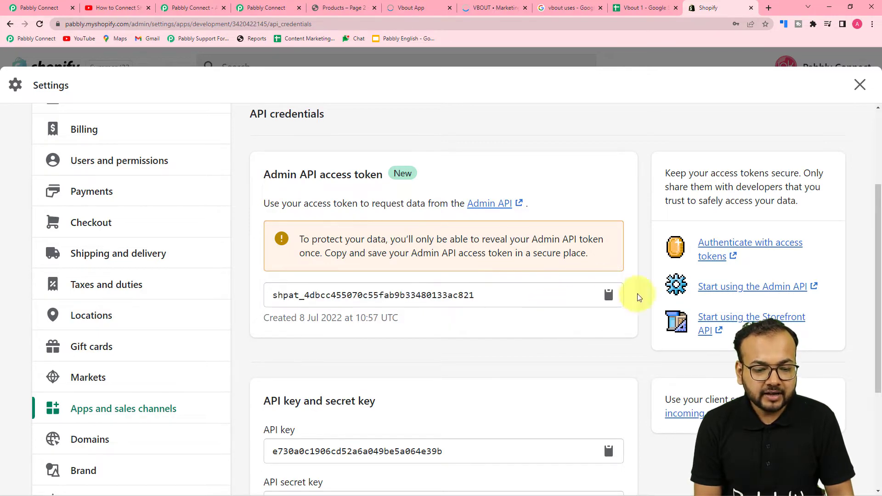
left_click(607, 295)
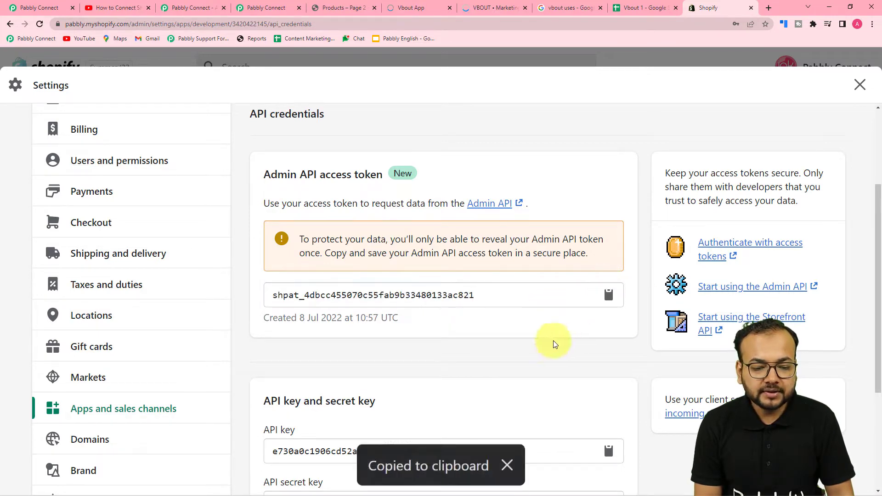
left_click(38, 8)
- Enter the access token as Private App Password and subdomain 'pabbly', then save the Shopify connection
right_click(417, 217)
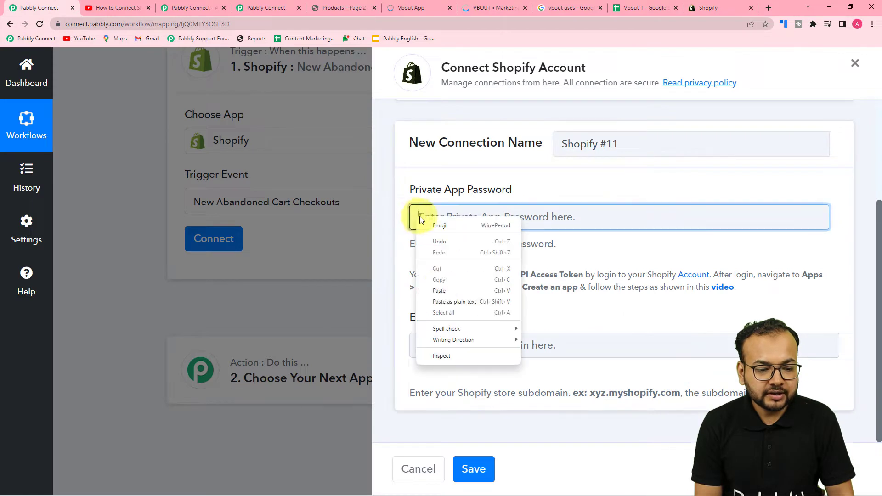
left_click(439, 299)
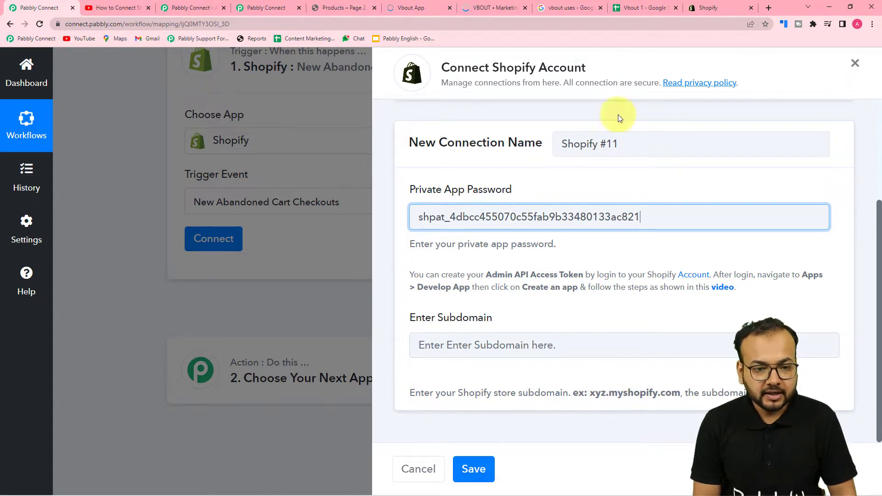
left_click(702, 8)
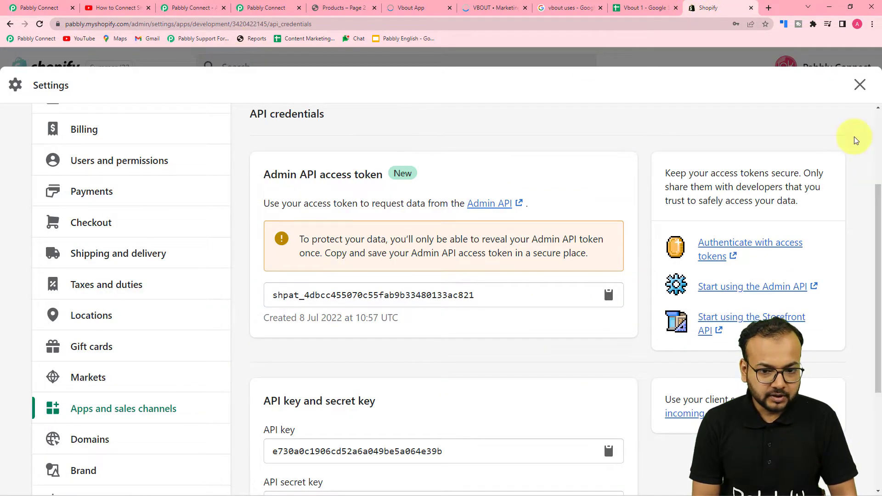
scroll(755, 172, "down", 4)
scroll(758, 169, "up", 6)
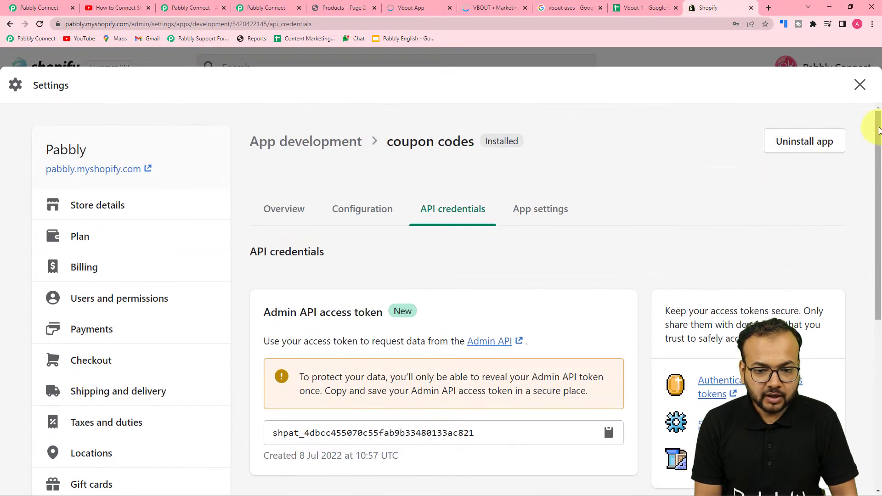
left_click(860, 85)
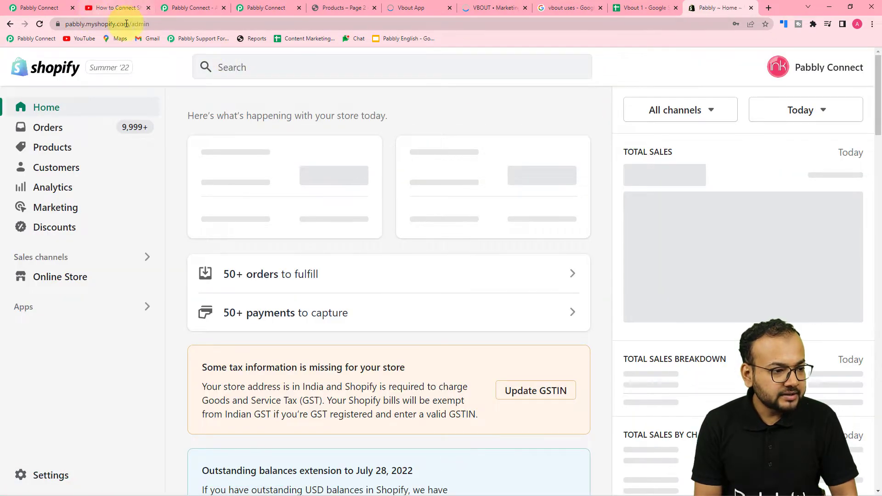
left_click(153, 25)
key("ctrl+c")
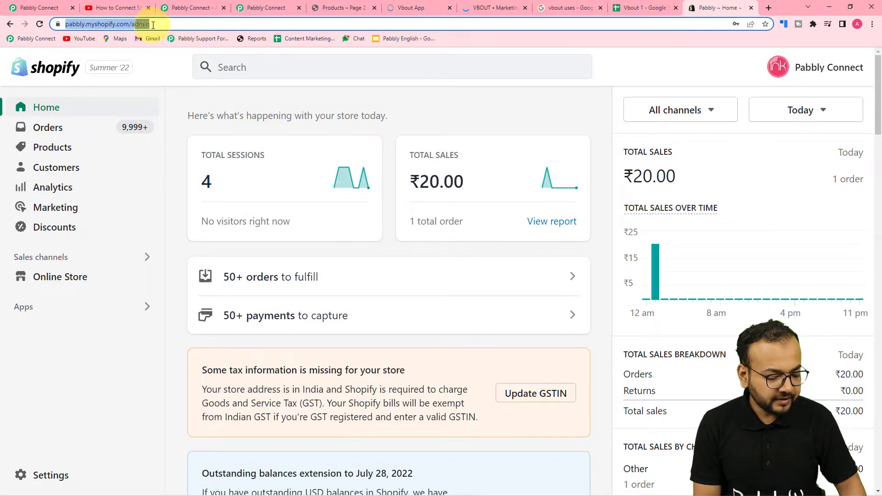
left_click(39, 8)
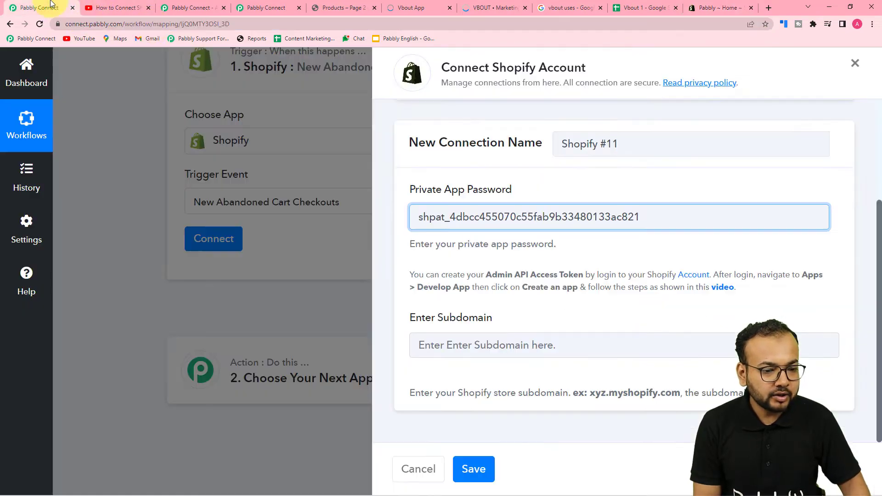
left_click(431, 343)
key("ctrl+v")
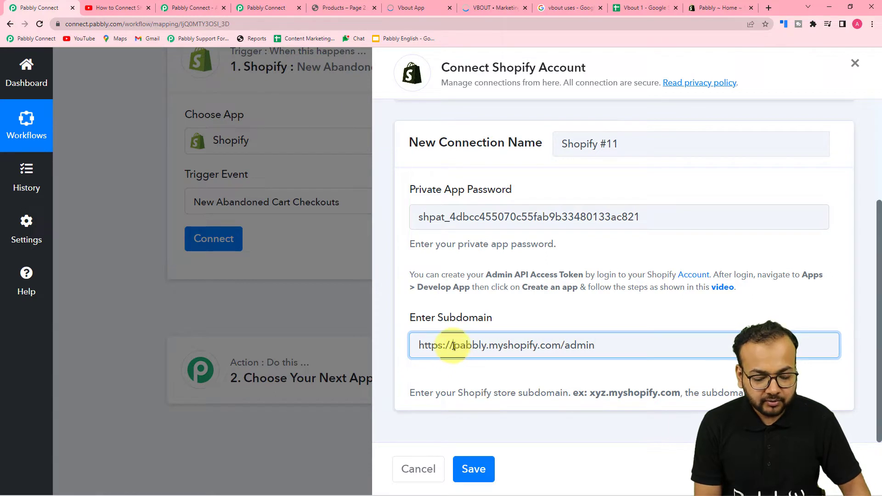
key("BackSpace")
key("BackSpace")
key("BackSpace")
key("BackSpace")
key("BackSpace")
key("BackSpace")
key("BackSpace")
key("BackSpace")
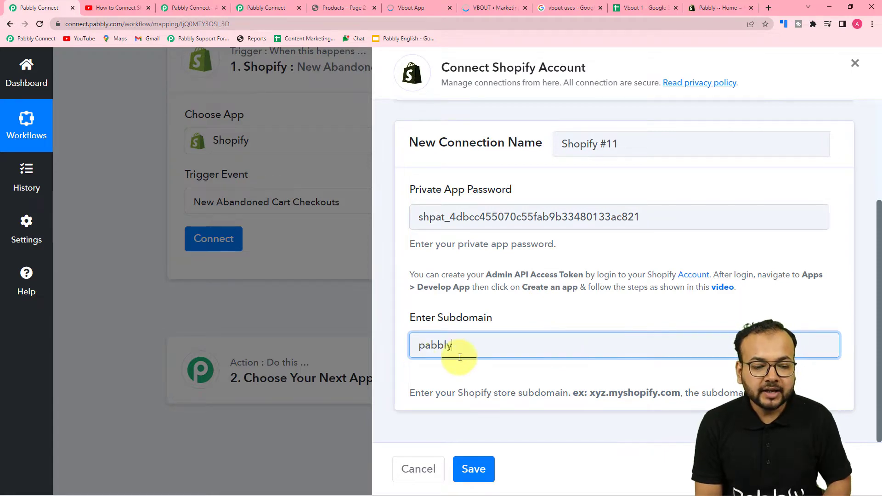
left_click(478, 462)
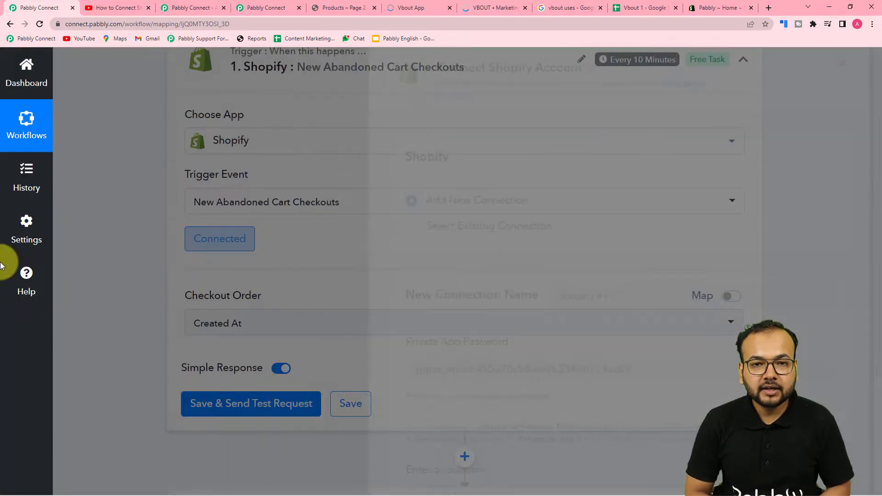
scroll(2, 266, "down", 2)
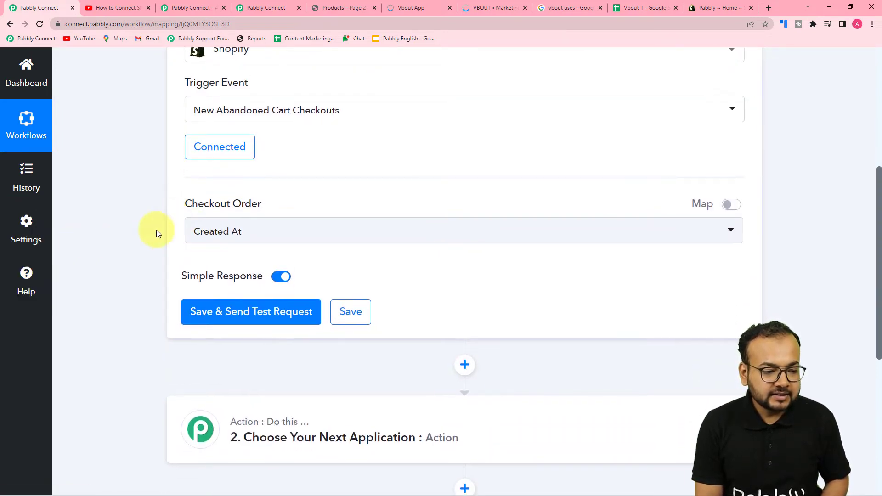
scroll(171, 227, "down", 1)
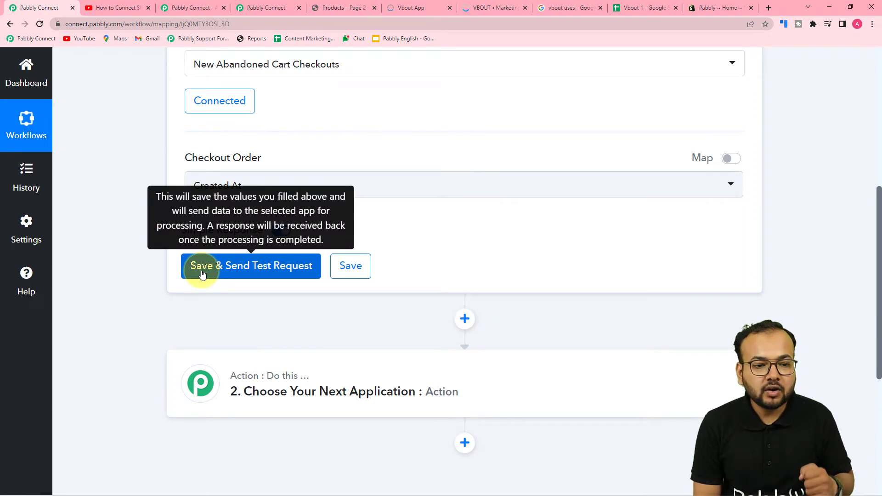
scroll(202, 274, "up", 5)
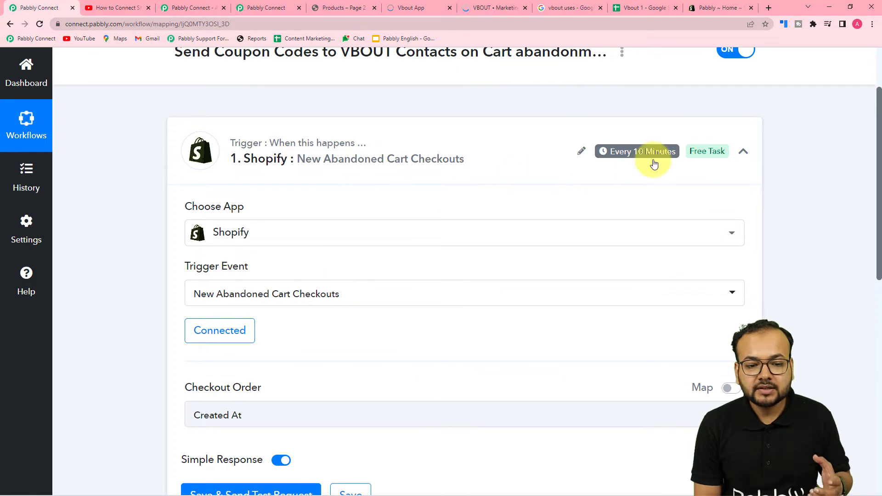
mouse_move(613, 153)
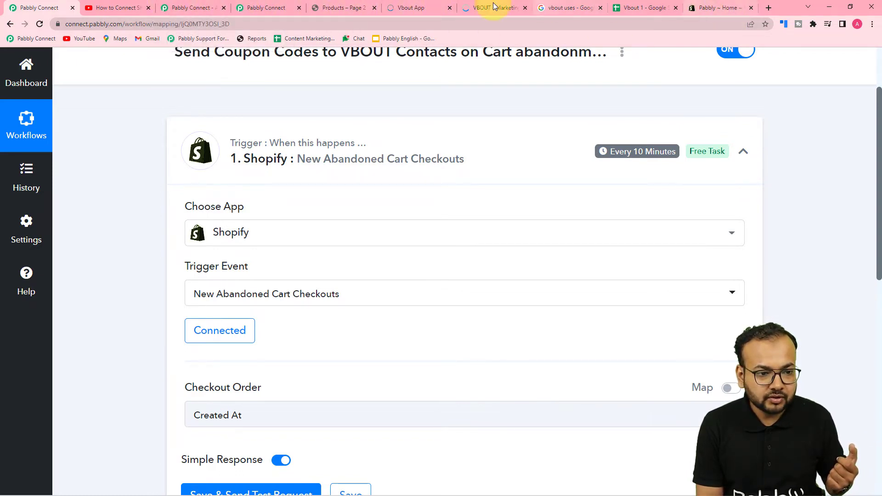
- Add the Peafowl Eclipse Coffee Mug to the storefront cart and proceed to checkout
left_click(339, 8)
scroll(301, 183, "up", 3)
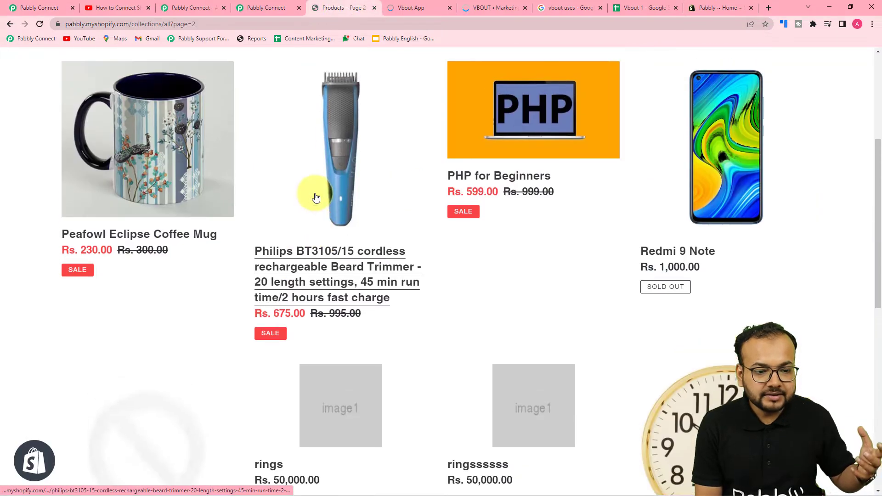
scroll(315, 198, "down", 2)
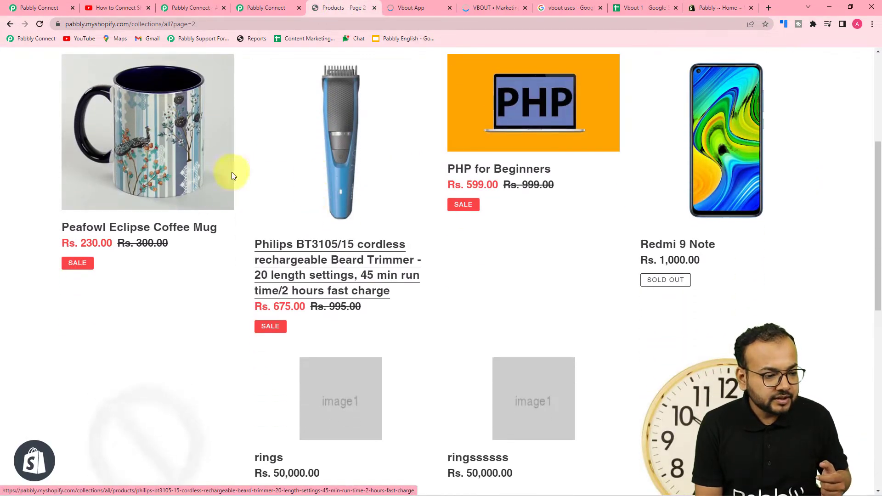
left_click(123, 229)
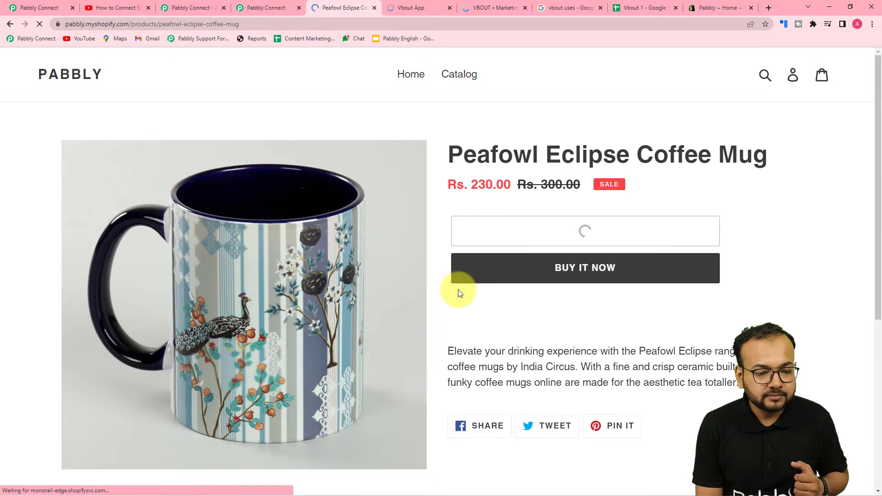
left_click(722, 153)
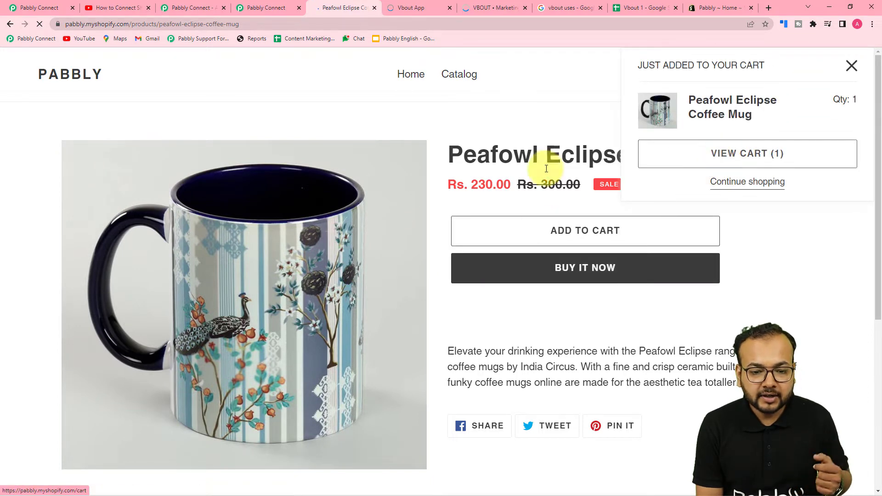
scroll(220, 171, "down", 4)
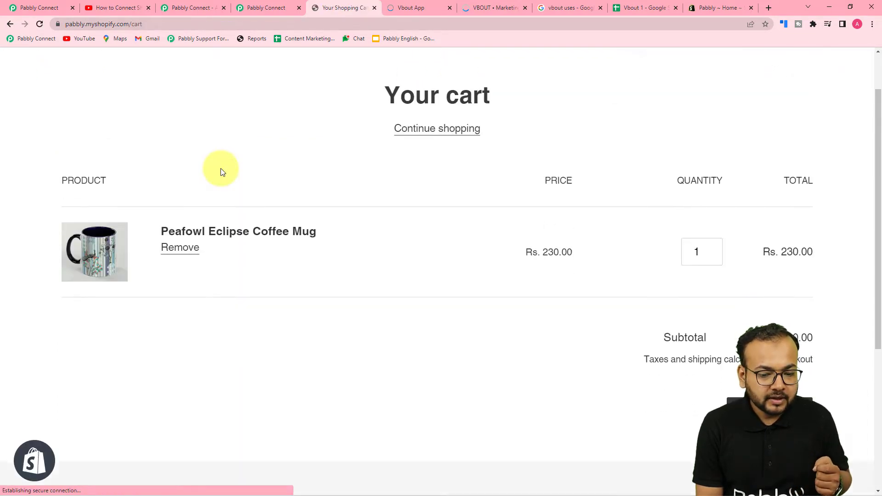
left_click(743, 289)
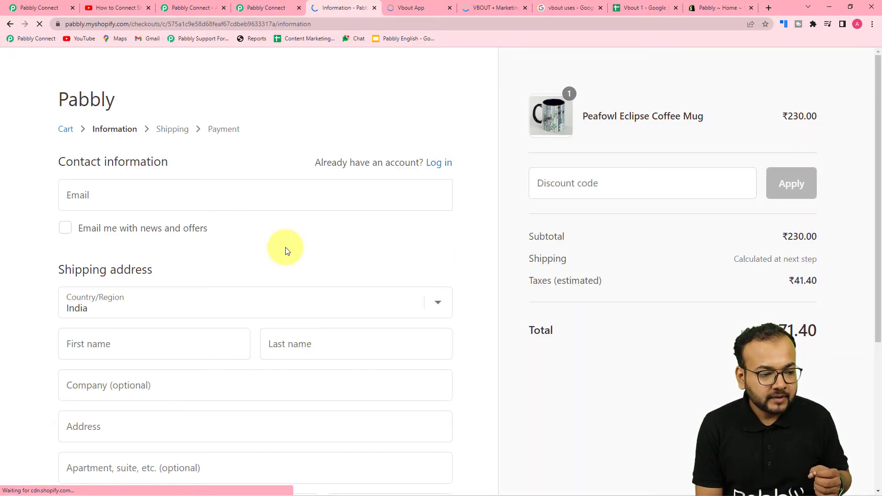
- Fill the checkout contact email from a saved suggestion
scroll(286, 248, "down", 1)
left_click(182, 157)
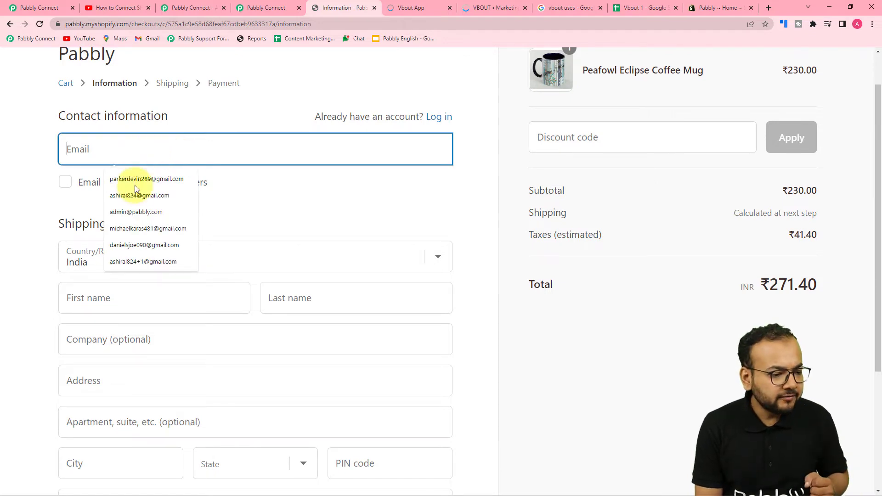
left_click(131, 246)
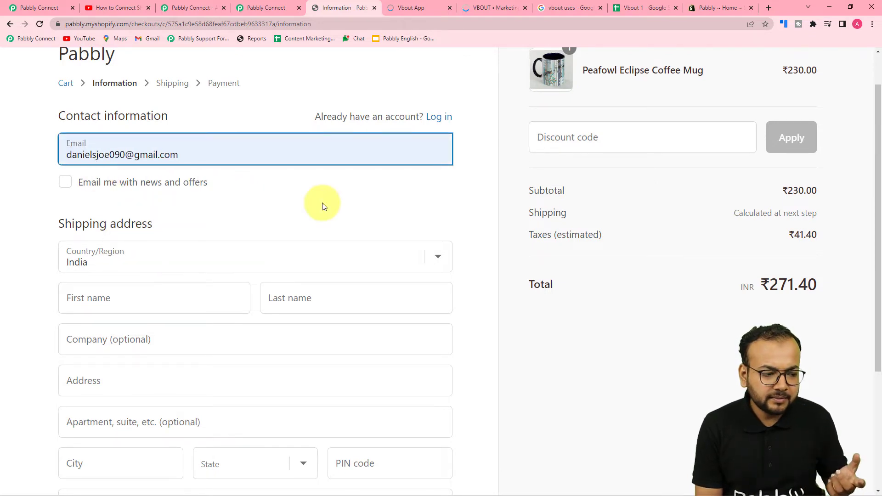
scroll(178, 177, "down", 1)
scroll(181, 191, "down", 1)
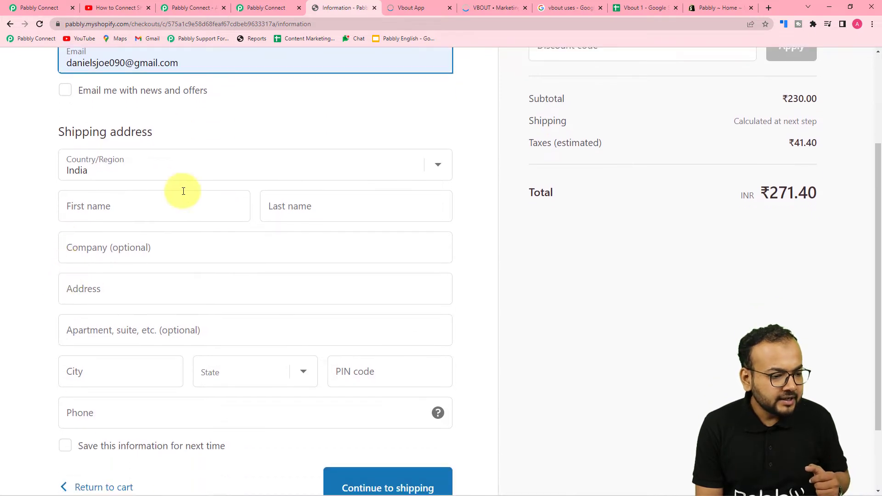
- Fill first name, last name, company Pabbly and shipping address from saved entries
left_click(174, 213)
left_click(118, 236)
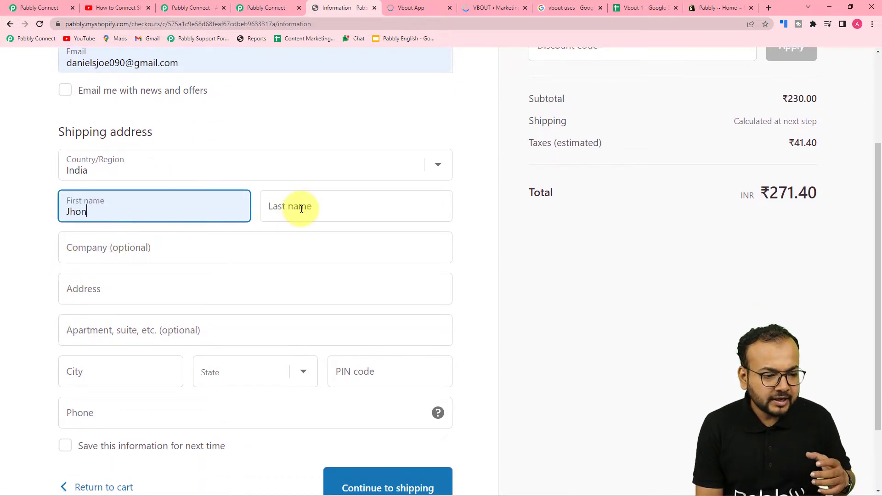
left_click(295, 205)
left_click(319, 238)
left_click(197, 250)
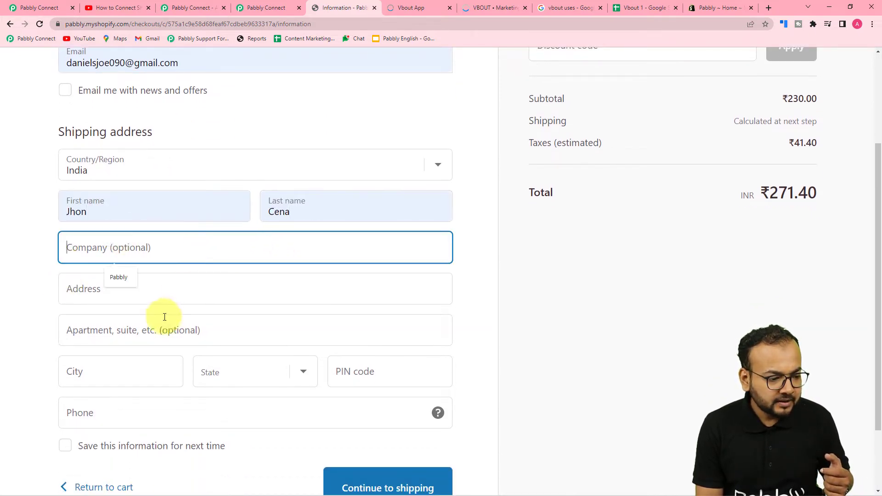
left_click(133, 281)
left_click(157, 291)
left_click(128, 331)
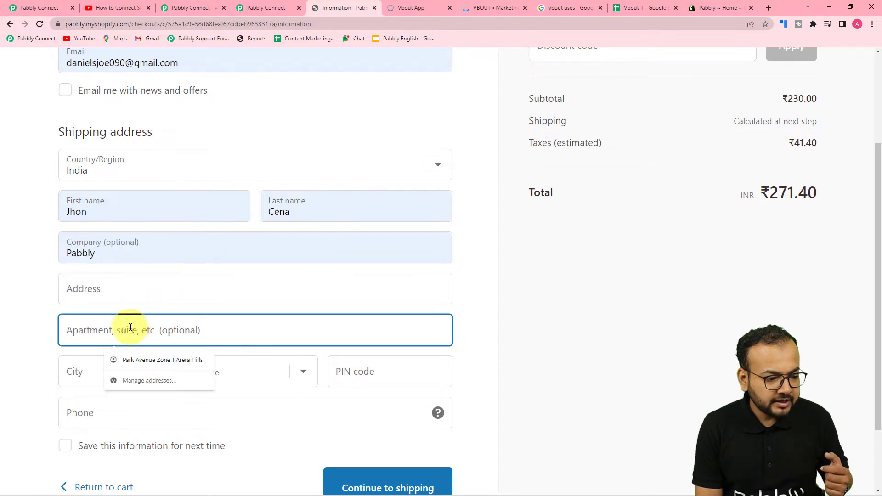
left_click(27, 338)
scroll(27, 339, "down", 2)
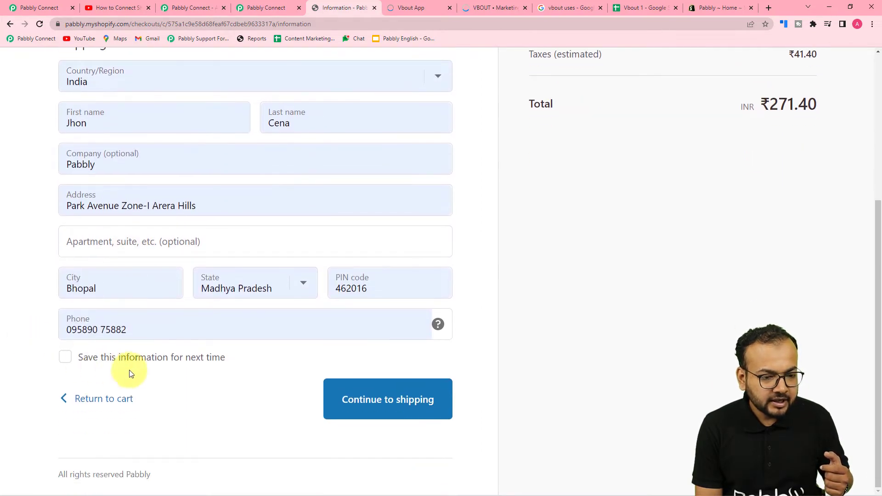
- Continue through shipping to the payment step, then close the checkout page
left_click(394, 409)
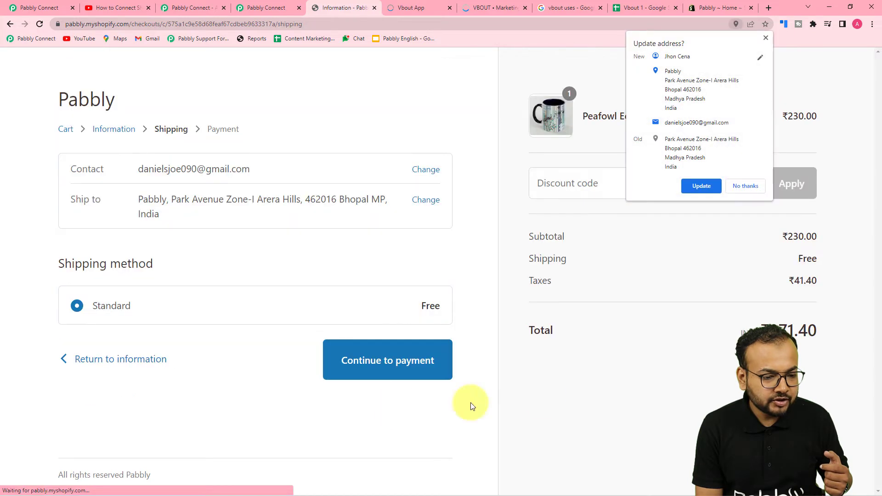
left_click(744, 186)
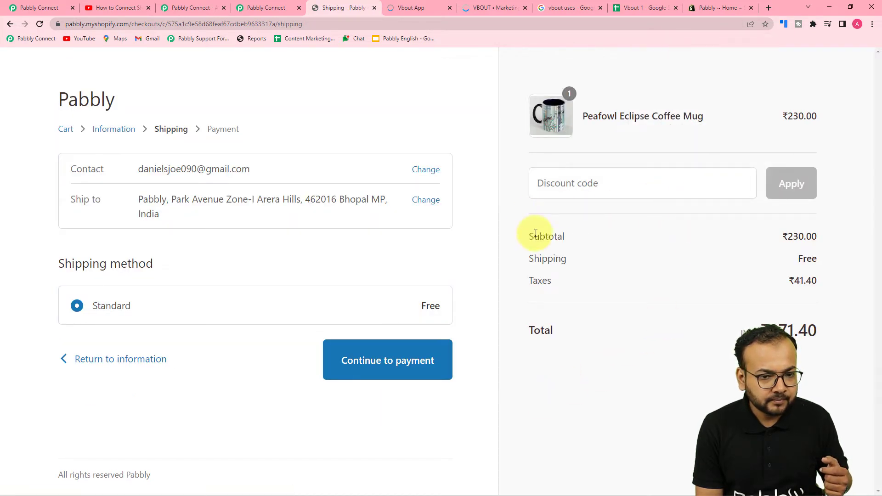
left_click(414, 360)
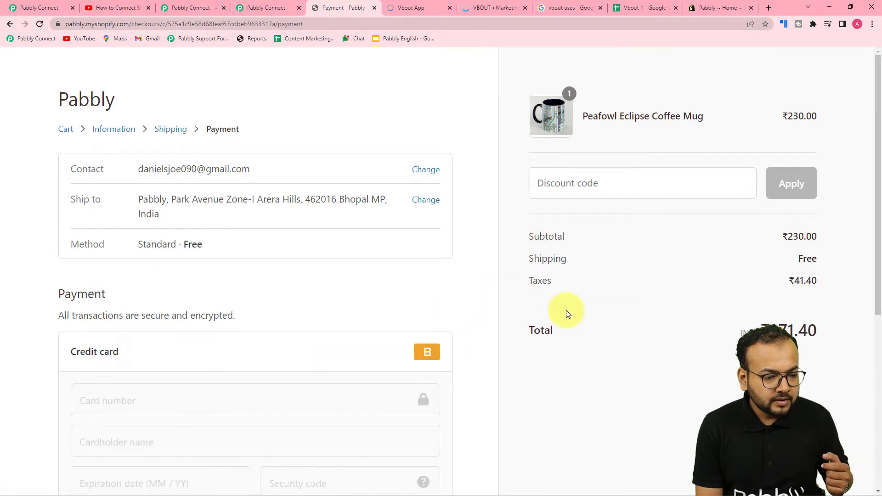
scroll(449, 308, "down", 4)
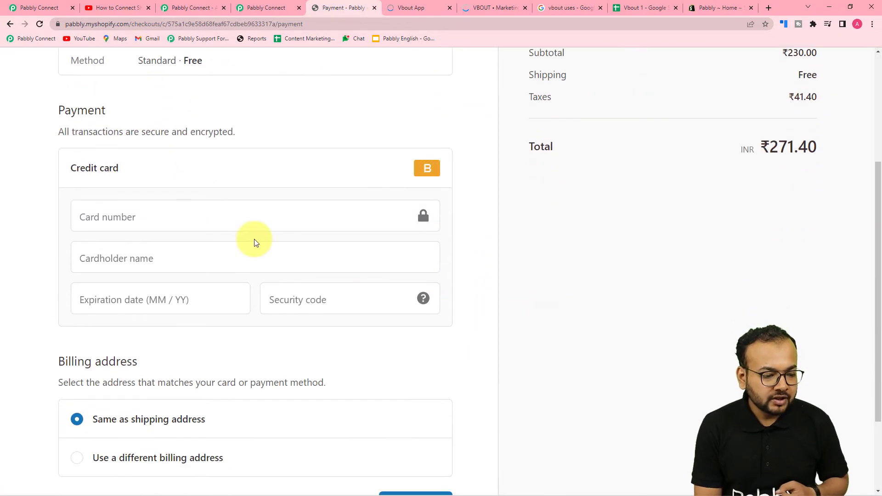
scroll(255, 239, "down", 2)
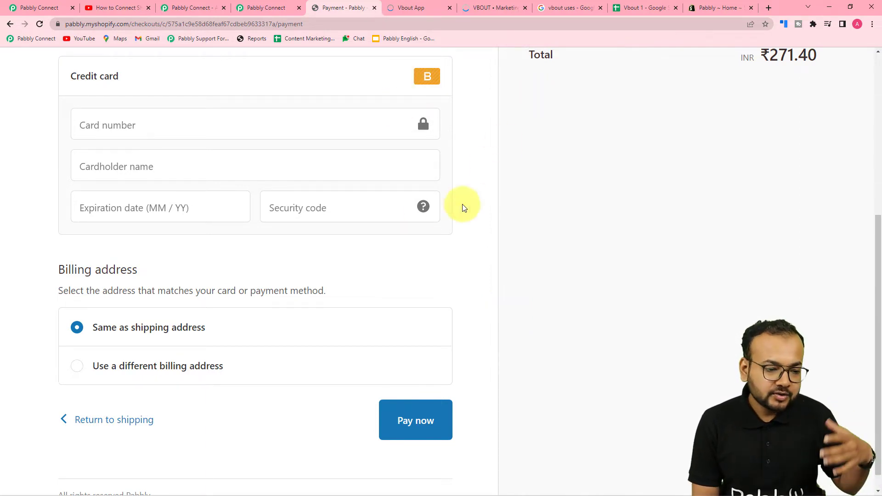
scroll(441, 215, "up", 5)
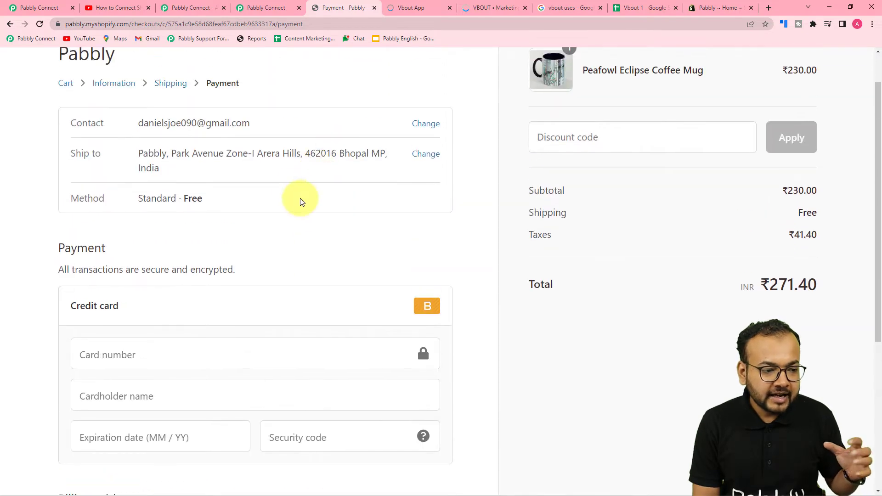
scroll(274, 244, "down", 2)
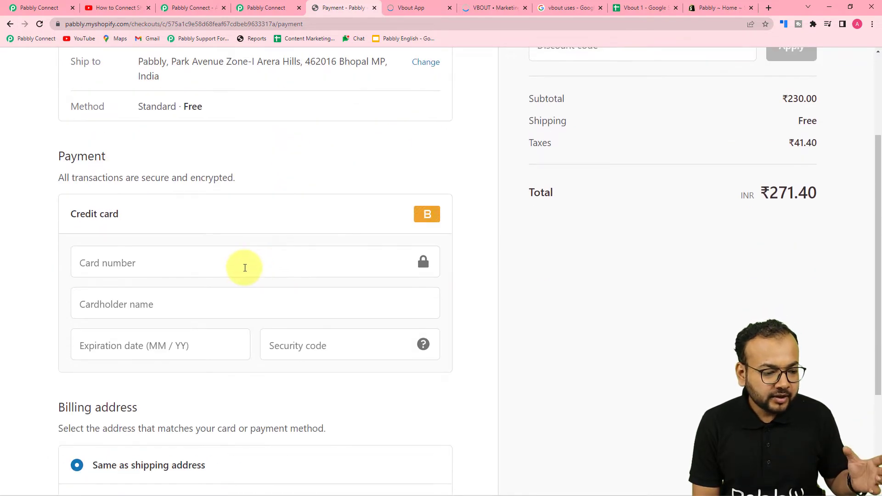
left_click(374, 8)
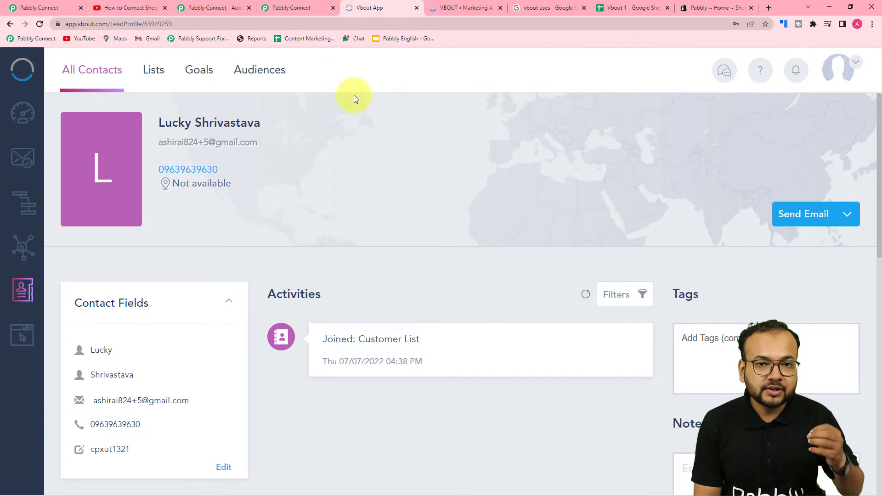
- Send a test request from the Shopify abandoned-cart trigger in Pabbly Connect
left_click(33, 8)
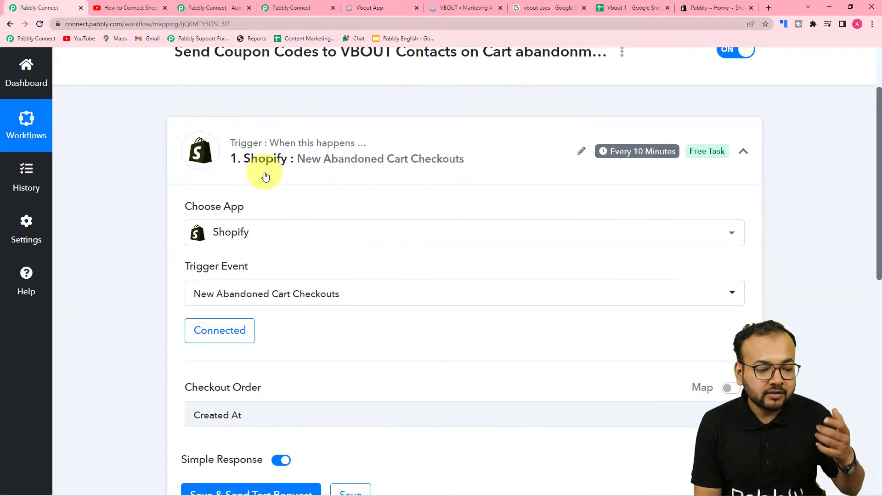
scroll(266, 177, "down", 5)
left_click(203, 266)
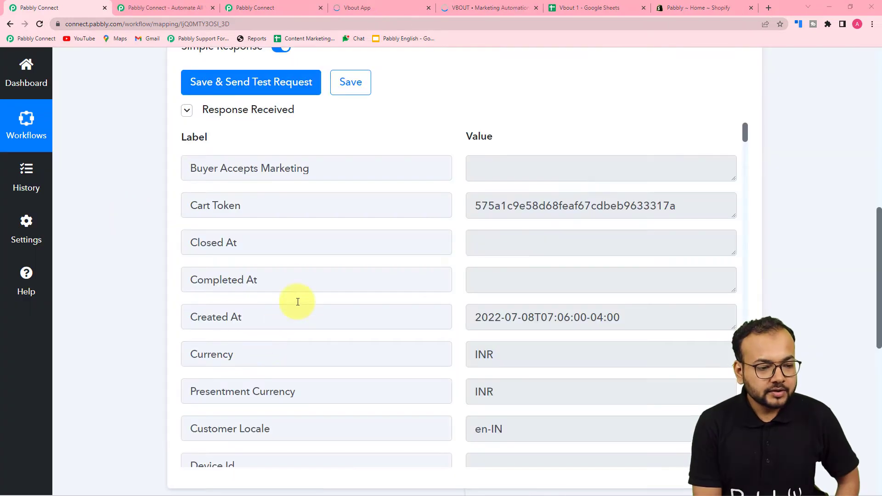
- Review the received checkout fields, including total price 271.40 and the checkout URL
scroll(307, 258, "up", 2)
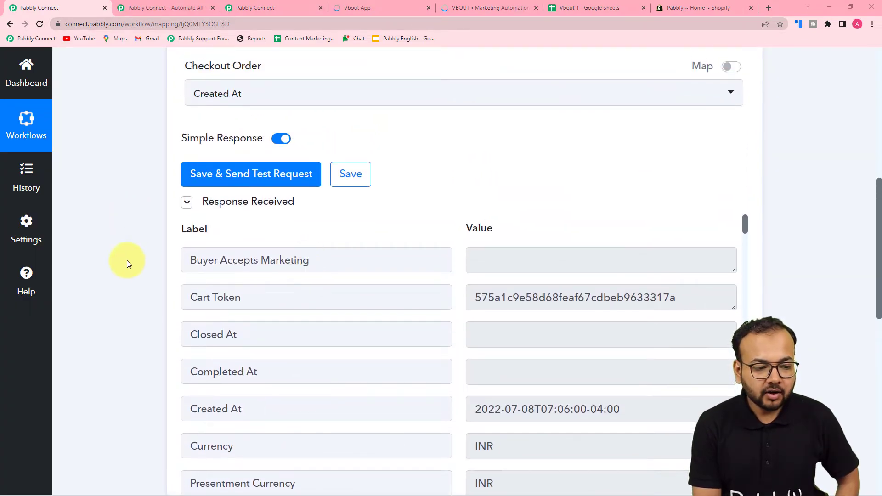
scroll(126, 261, "down", 2)
scroll(284, 240, "down", 1)
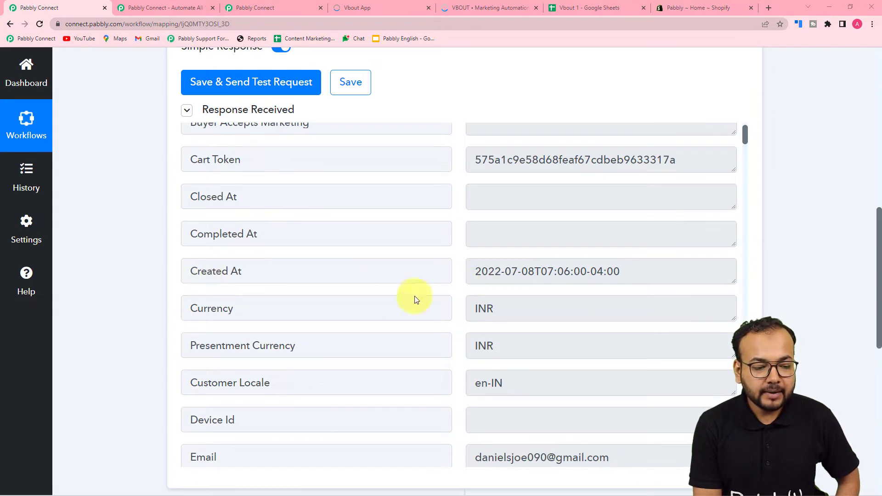
scroll(395, 300, "down", 4)
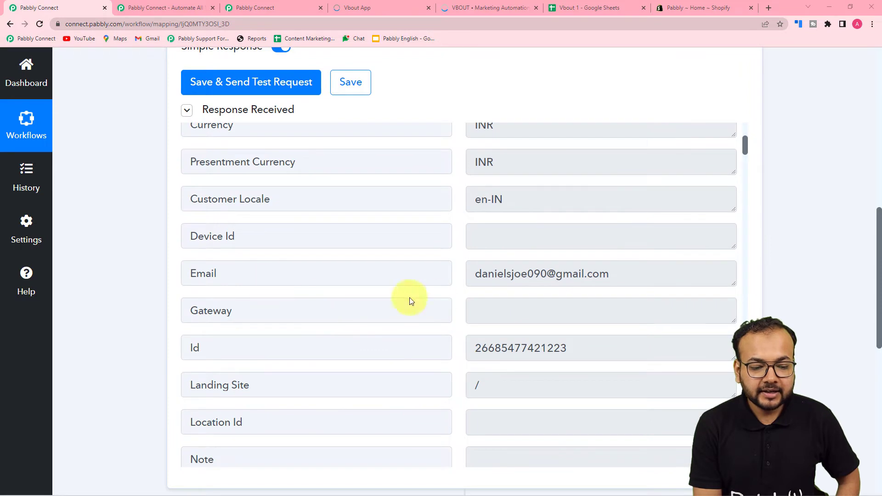
scroll(323, 294, "down", 2)
scroll(323, 294, "down", 9)
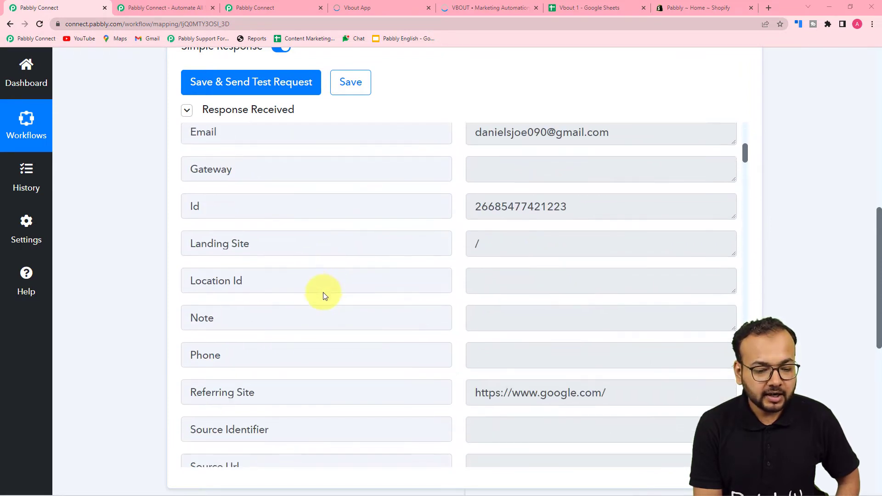
scroll(324, 295, "down", 4)
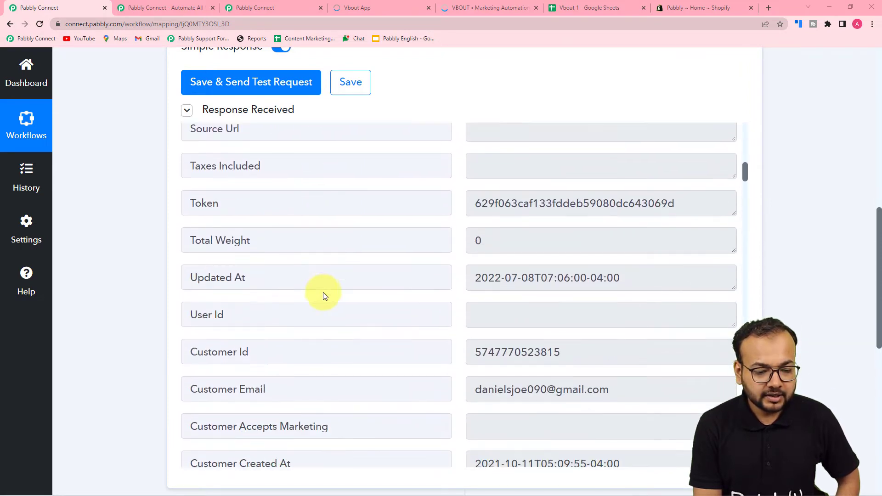
scroll(323, 296, "down", 4)
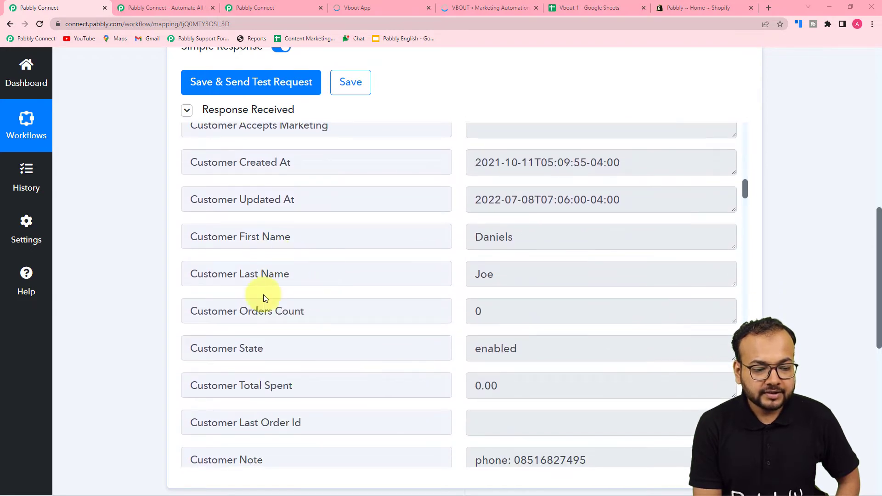
scroll(265, 299, "down", 4)
scroll(265, 299, "down", 8)
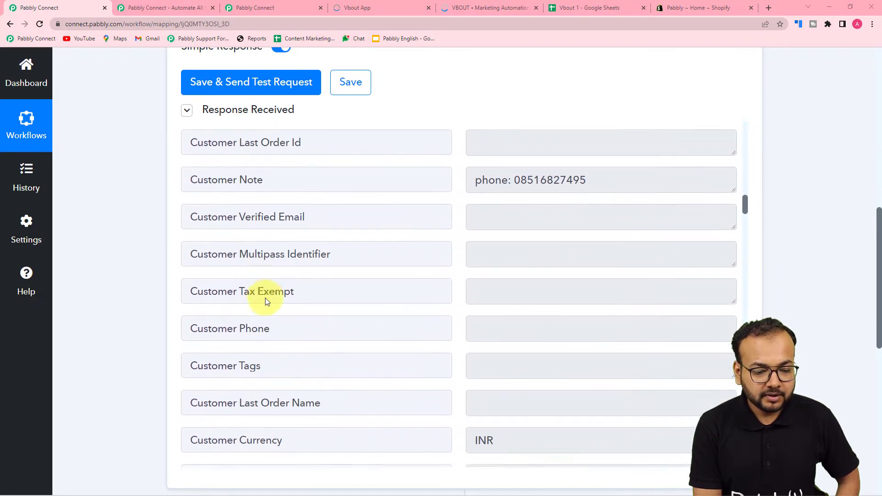
scroll(266, 298, "down", 11)
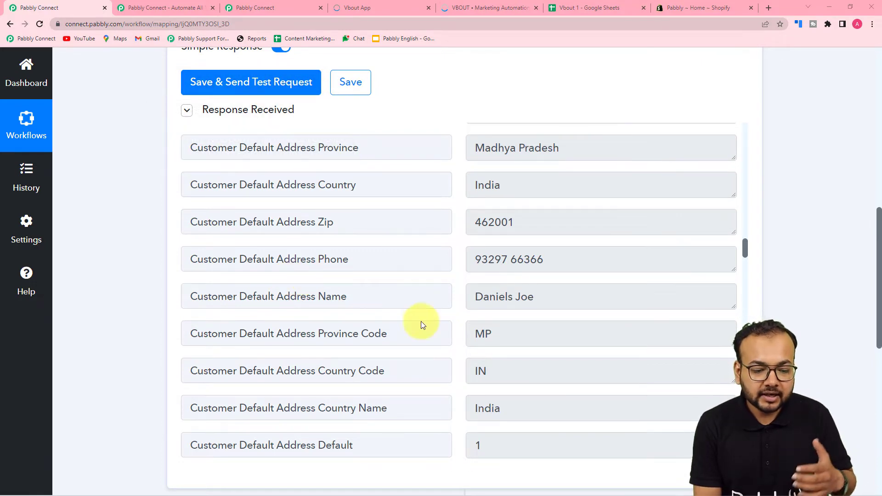
scroll(421, 321, "down", 3)
scroll(421, 321, "down", 13)
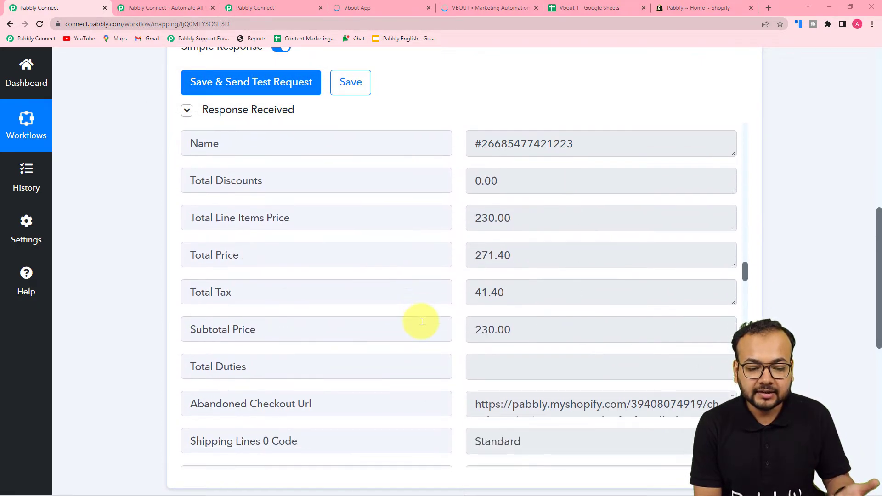
scroll(422, 321, "down", 10)
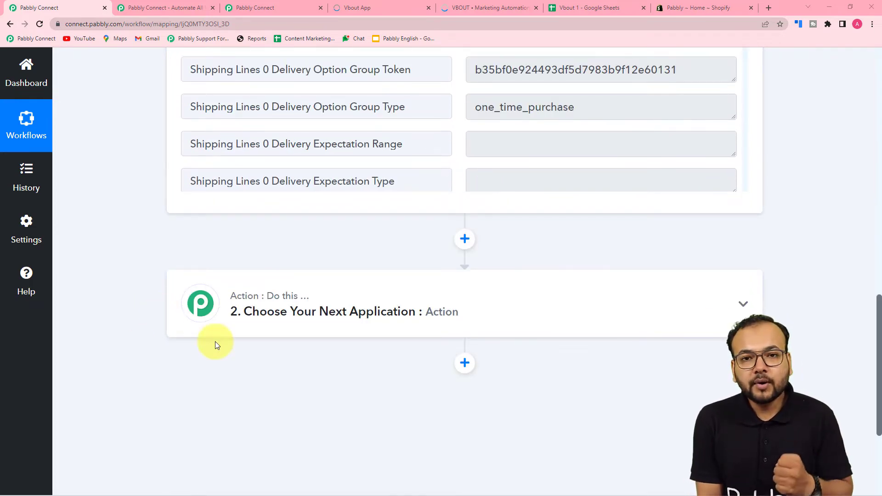
left_click(598, 9)
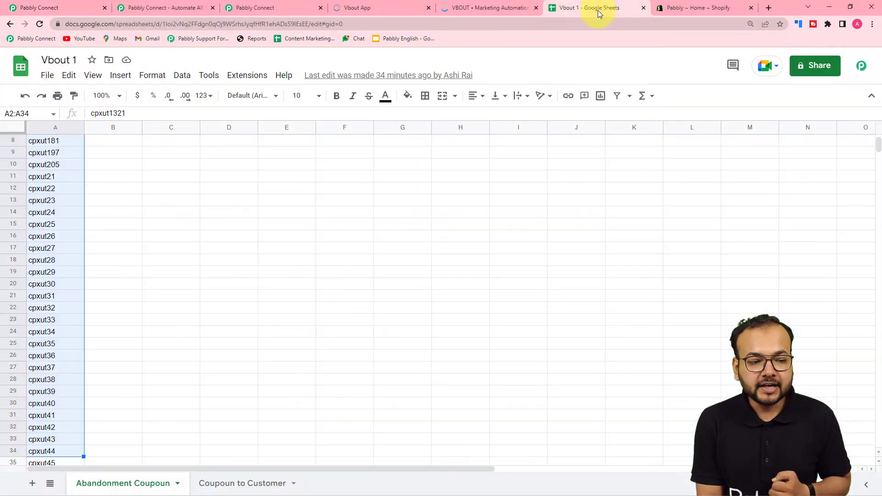
left_click(218, 212)
scroll(160, 175, "up", 3)
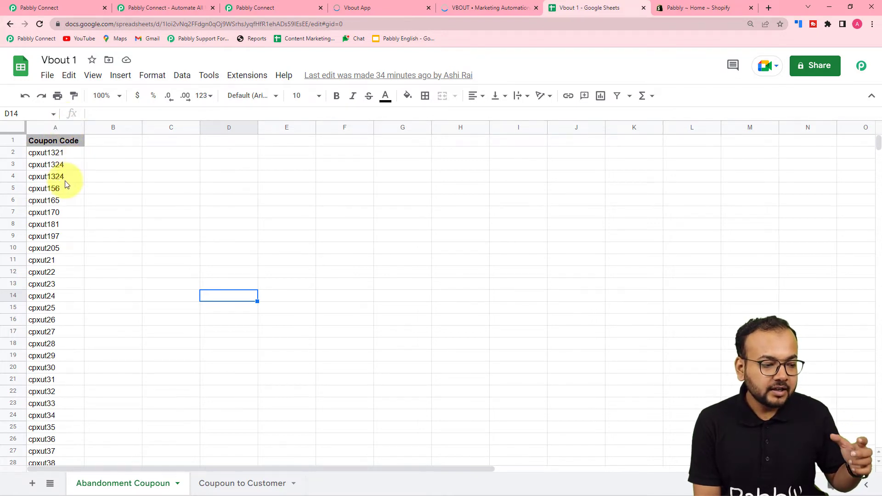
scroll(68, 175, "down", 9)
scroll(67, 184, "down", 3)
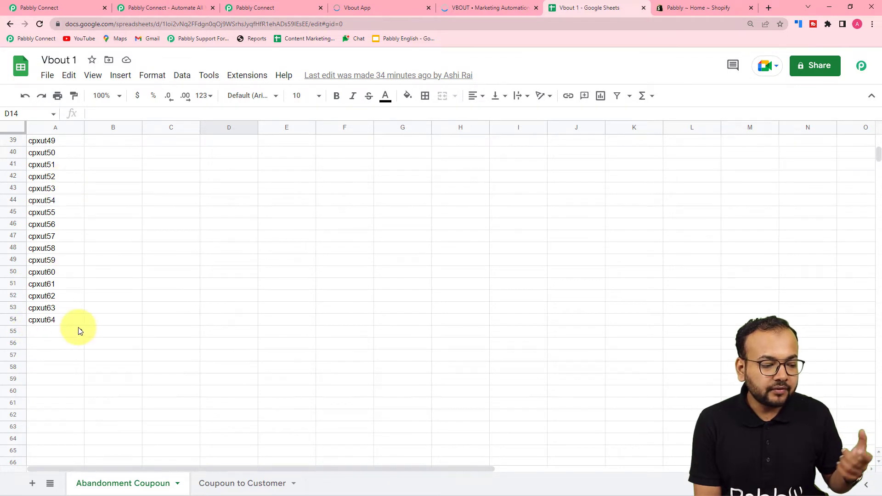
scroll(58, 311, "up", 12)
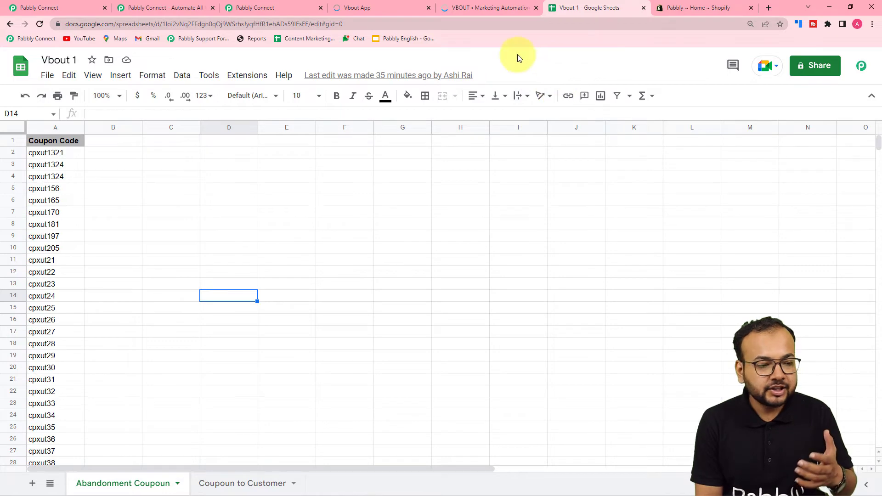
left_click(280, 11)
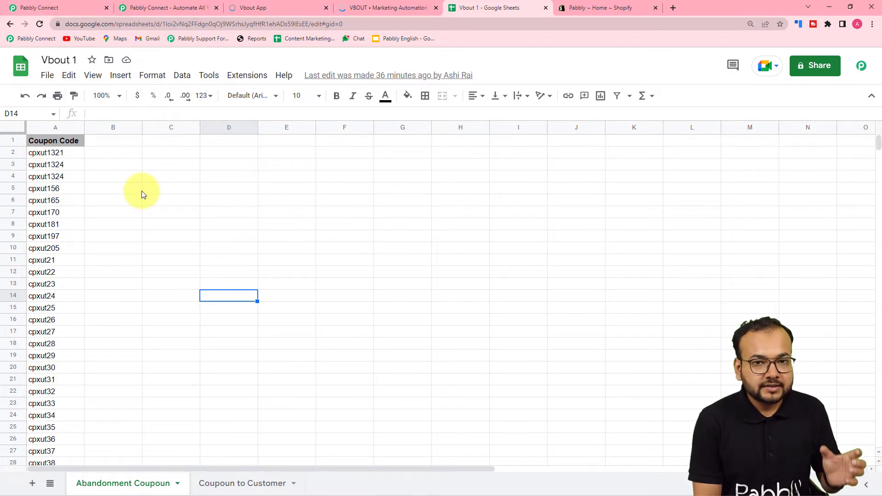
- Set step 2's app to Number Formatter by Pabbly with the Counter action event
left_click(67, 7)
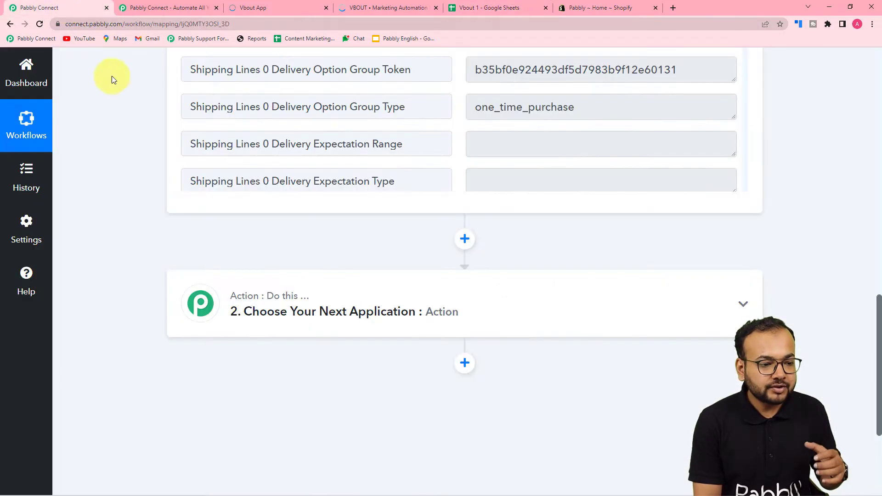
scroll(114, 162, "down", 1)
scroll(115, 162, "down", 2)
left_click(330, 203)
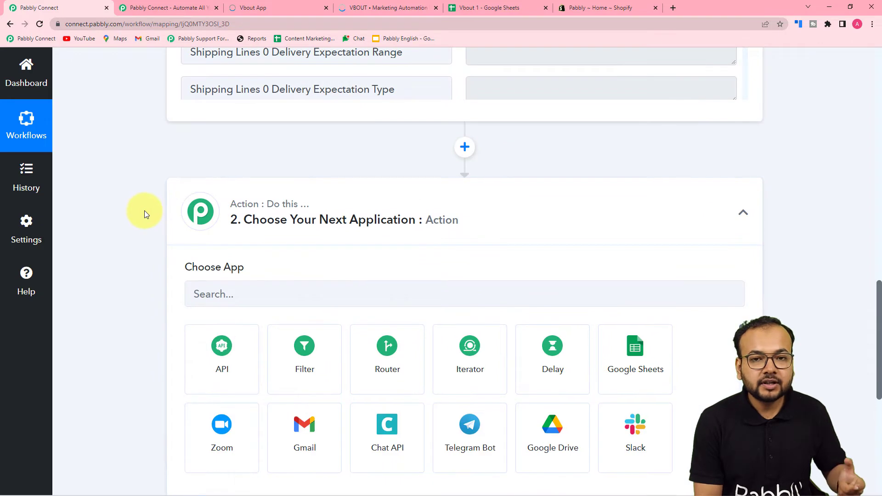
scroll(220, 211, "down", 3)
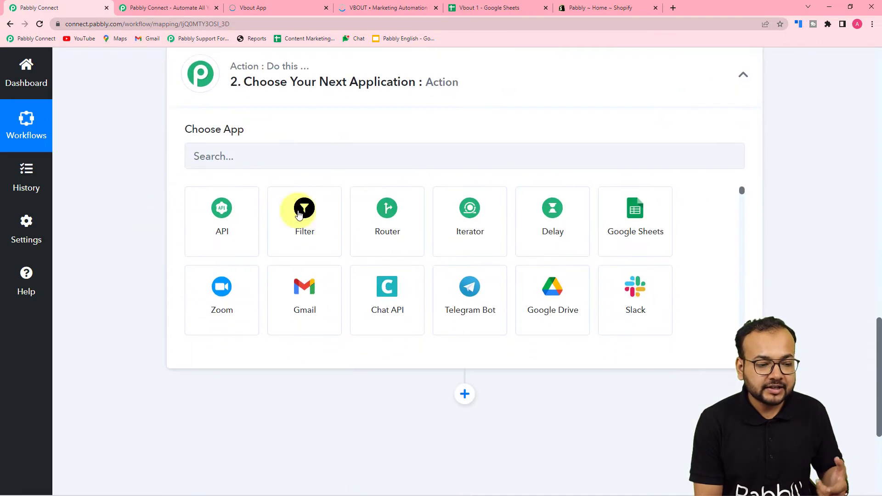
left_click(250, 157)
type("num")
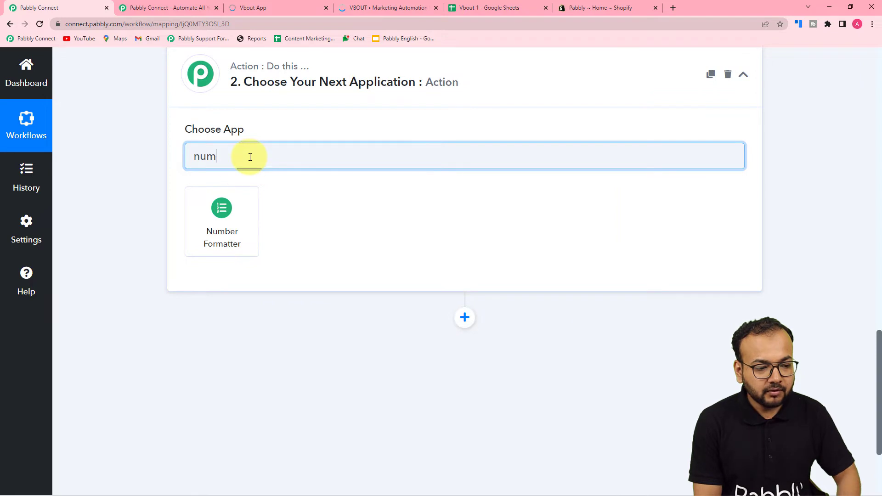
left_click(226, 230)
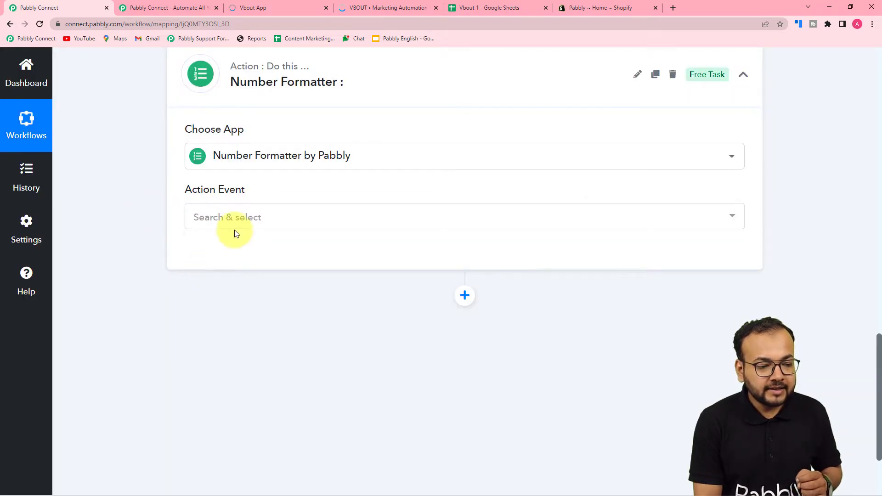
left_click(230, 220)
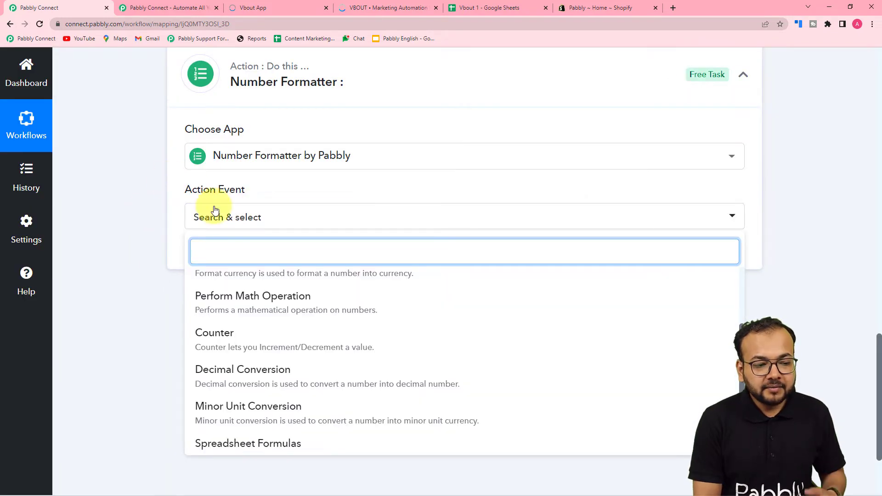
left_click(258, 339)
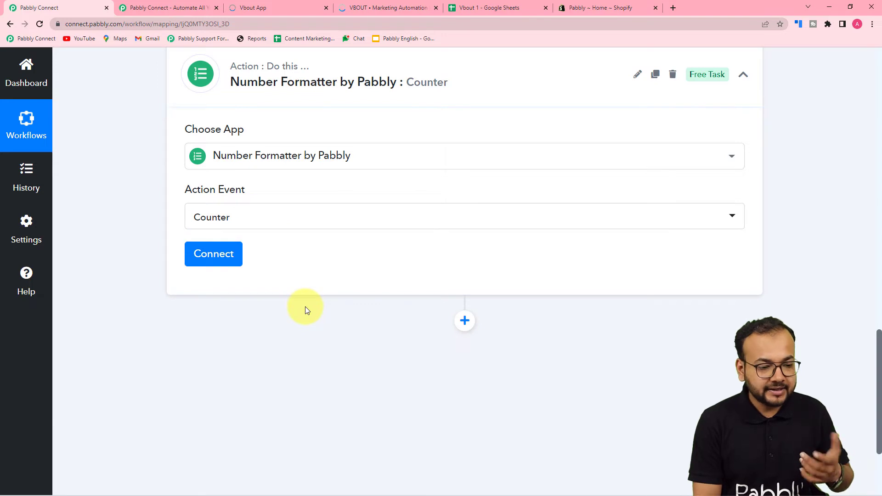
- Connect the Counter step and set its Initial Value to 1
left_click(206, 258)
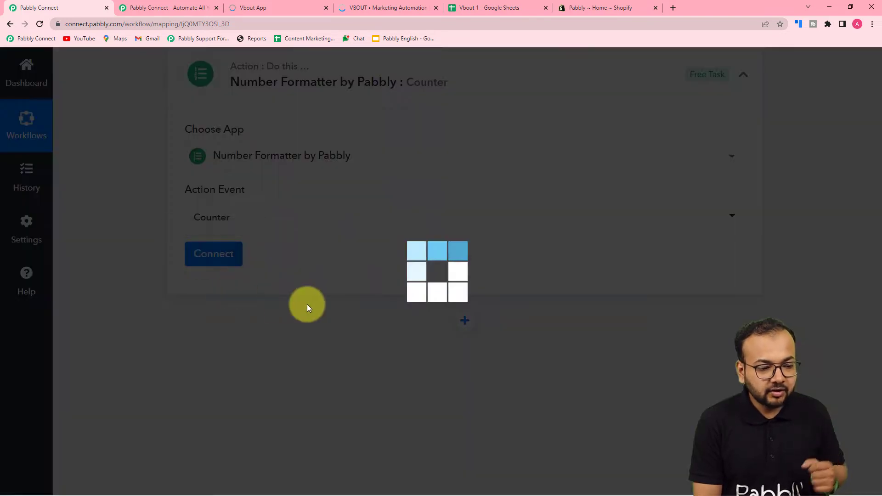
scroll(305, 308, "down", 2)
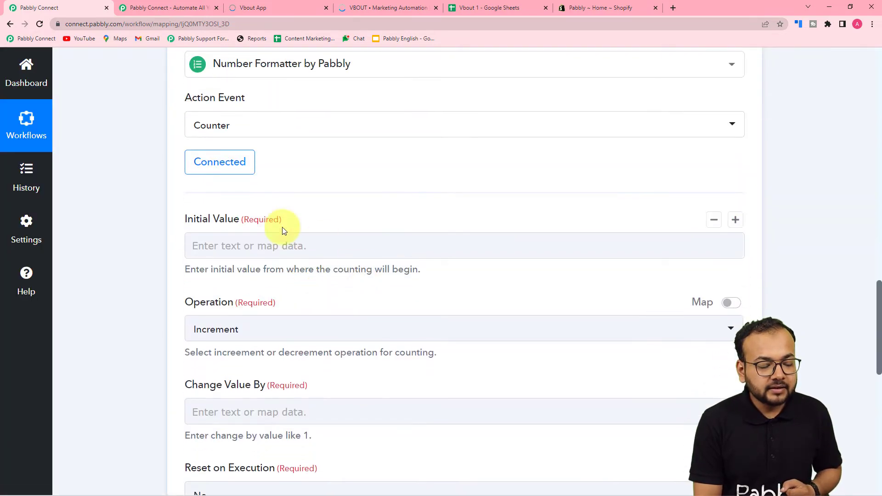
left_click(287, 248)
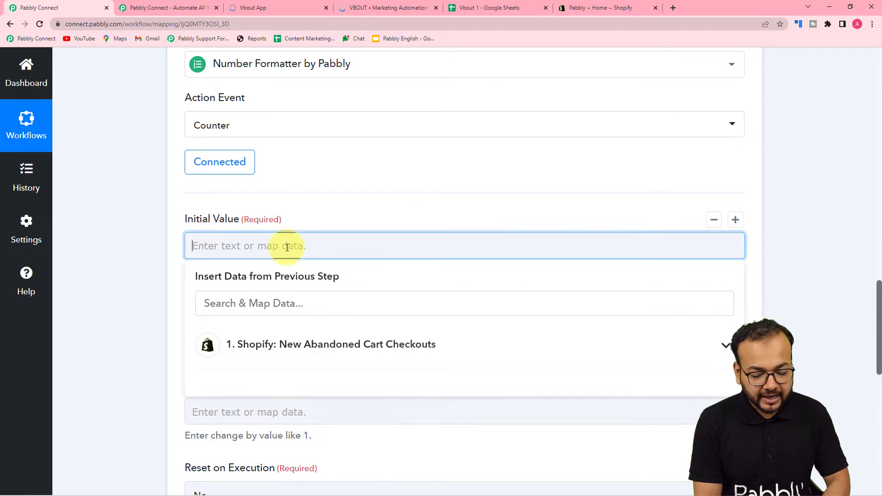
type("1")
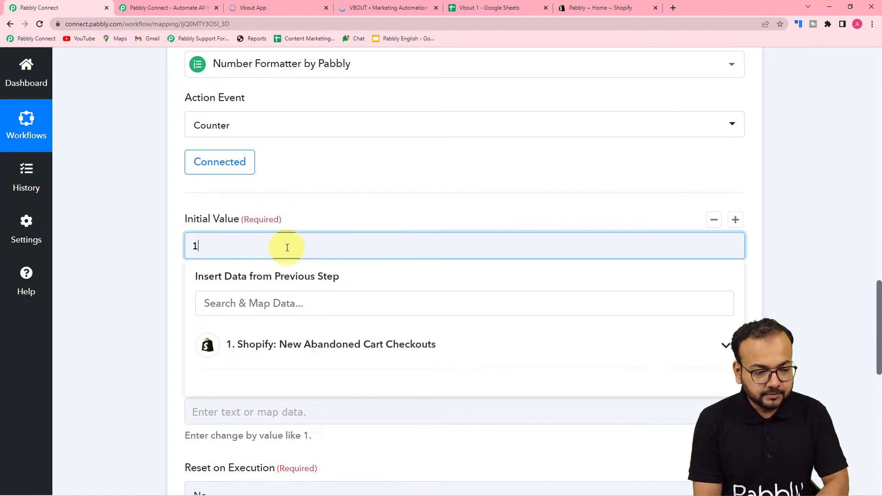
left_click(147, 250)
scroll(271, 228, "down", 2)
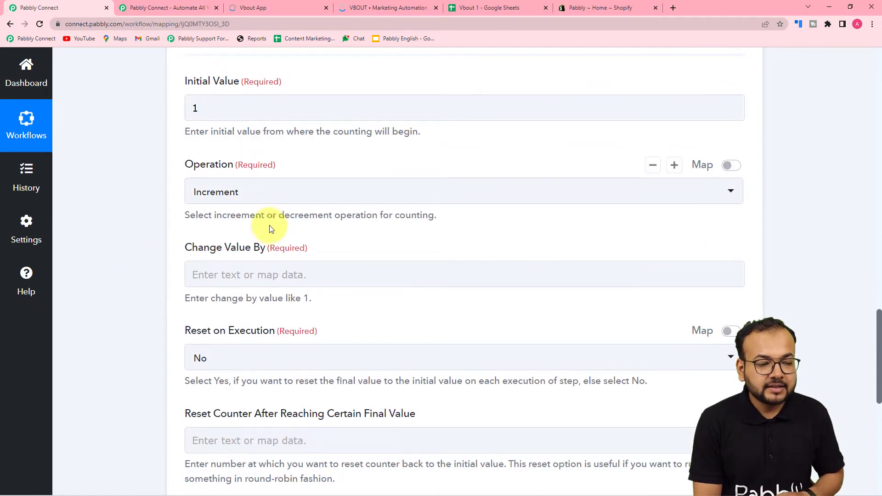
- Set the operation to Increment, Change Value By 1, and Reset on Execution to No
left_click(288, 200)
left_click(243, 252)
left_click(236, 278)
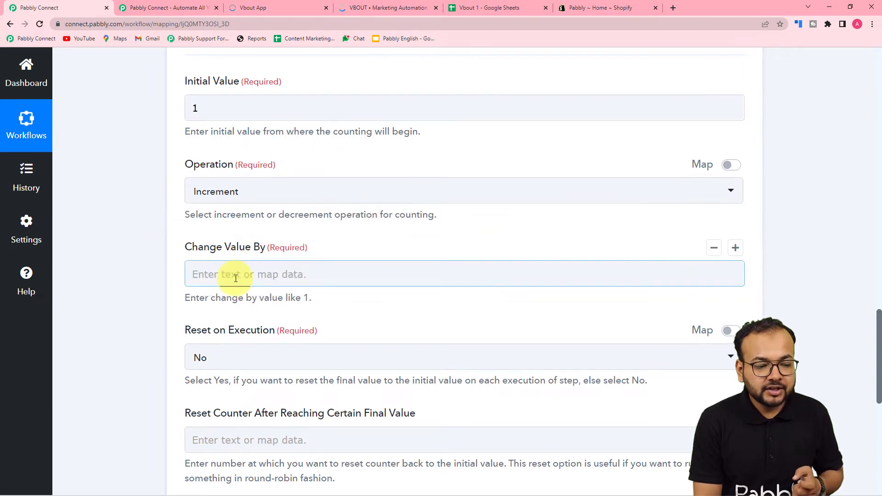
type("1")
left_click(148, 280)
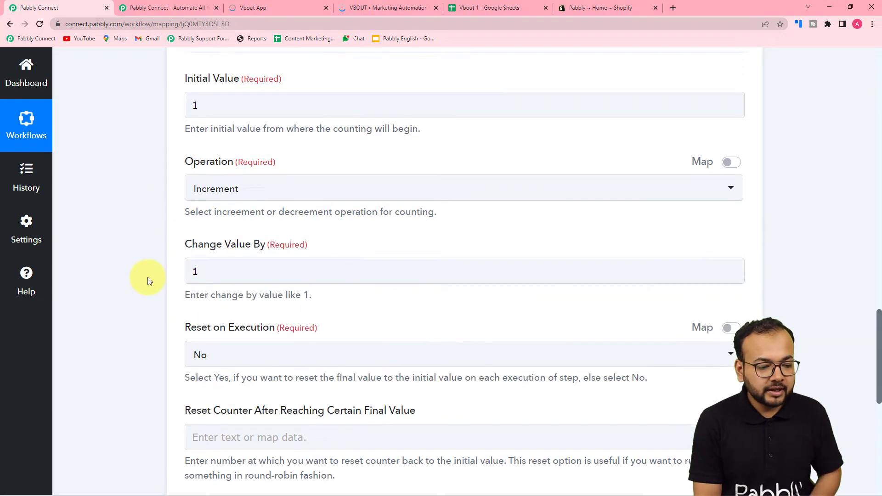
scroll(147, 280, "down", 4)
left_click(207, 175)
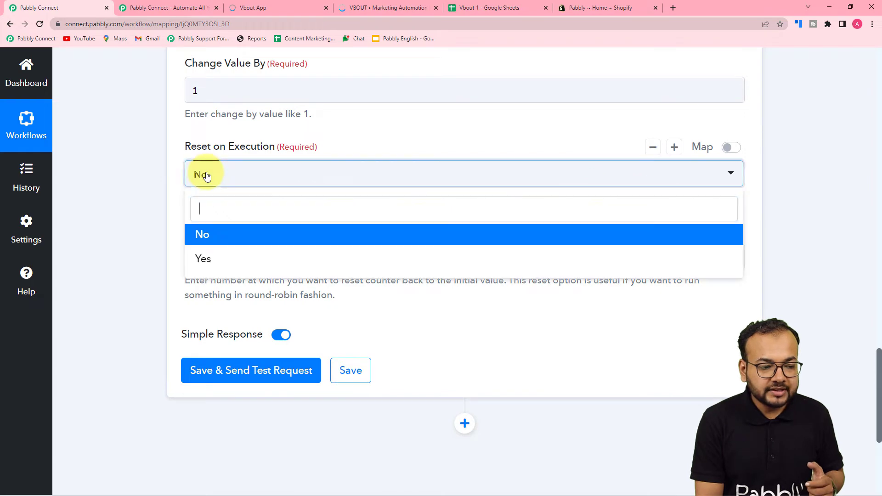
left_click(206, 236)
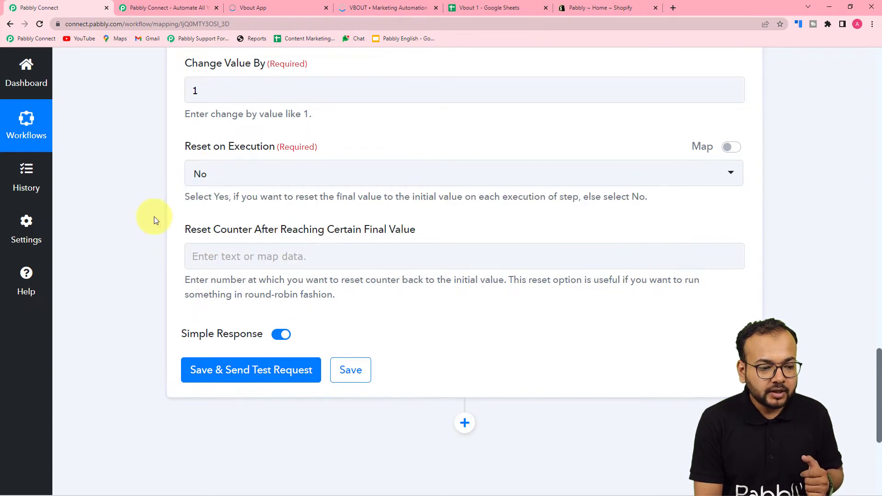
- Save and test the counter step, which returns a final value of 2
scroll(154, 219, "down", 3)
left_click(236, 236)
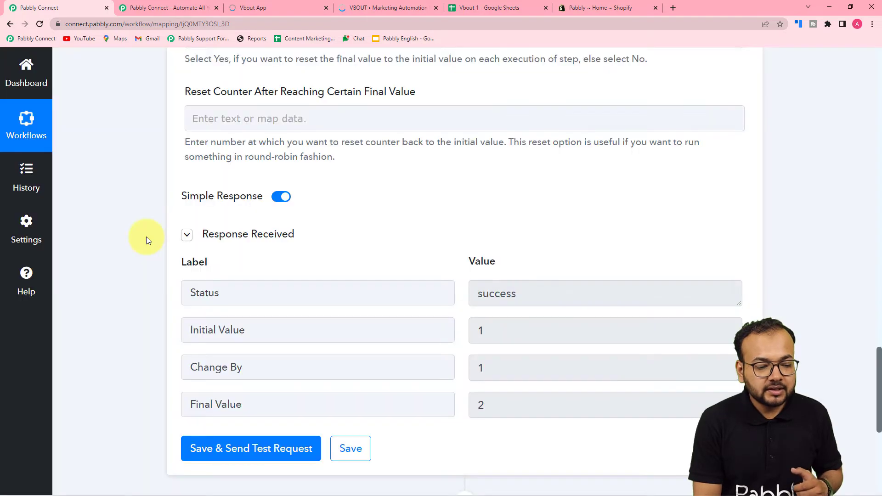
scroll(146, 236, "down", 2)
scroll(211, 252, "up", 9)
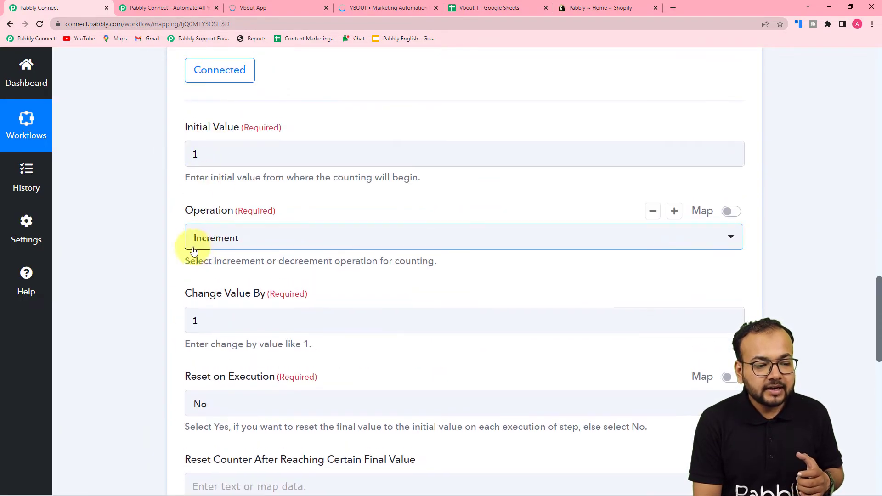
left_click(235, 323)
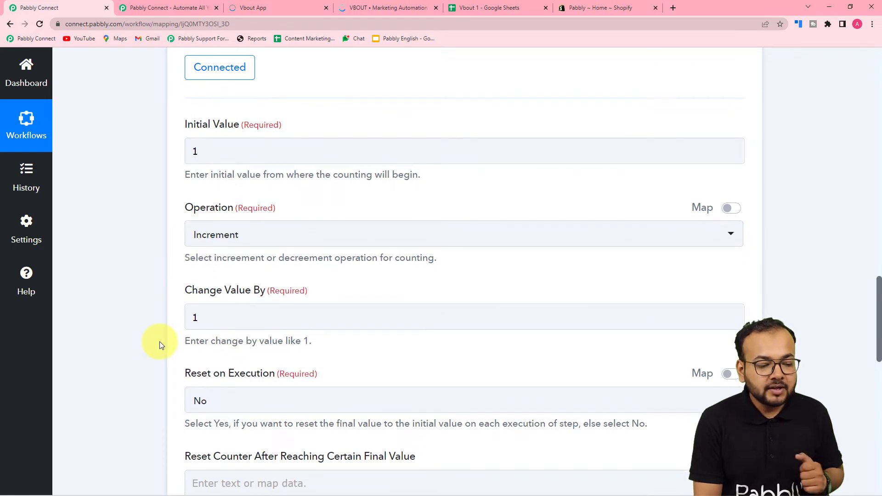
scroll(160, 340, "down", 10)
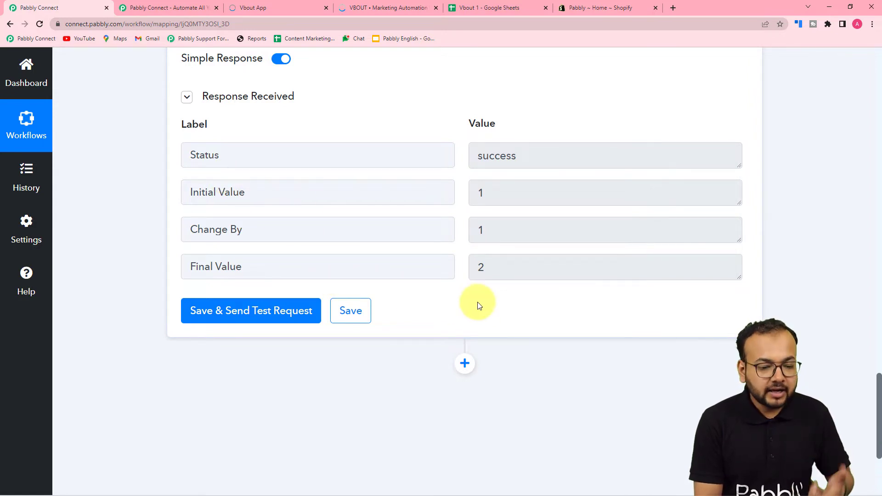
scroll(477, 306, "down", 3)
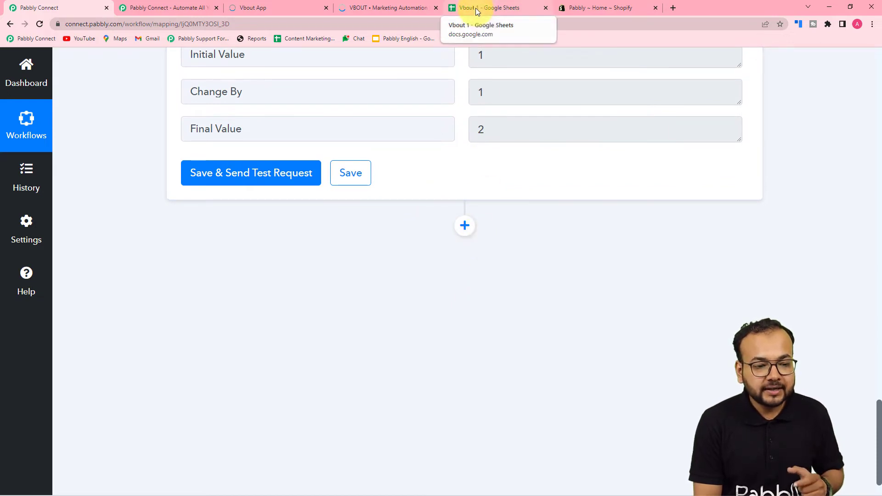
- Add a Google Sheets action with the Get Row(s) event and begin its account connection
left_click(466, 236)
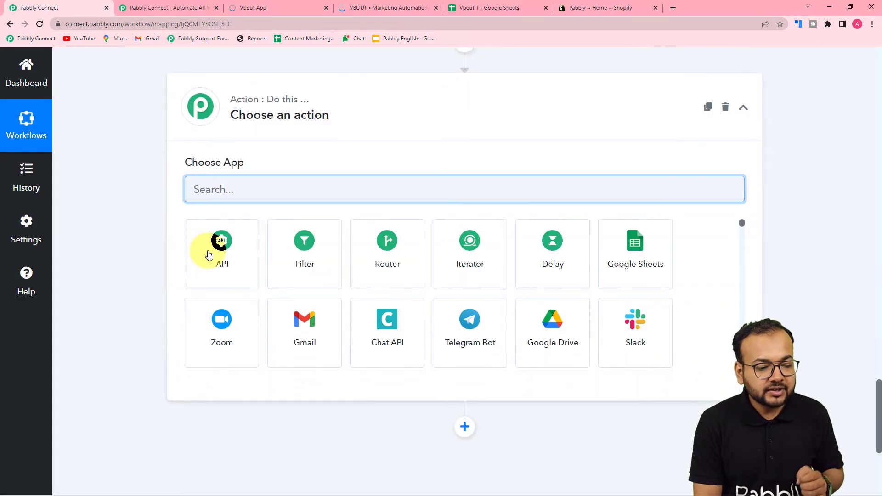
left_click(649, 217)
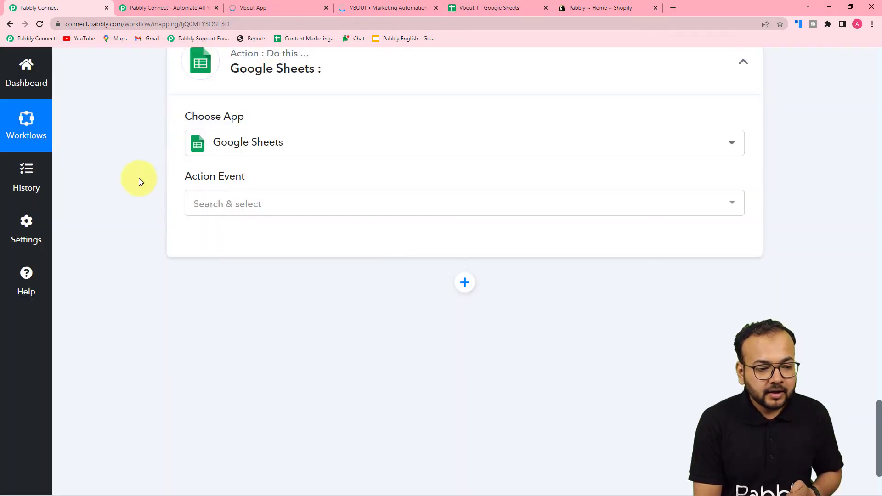
left_click(219, 203)
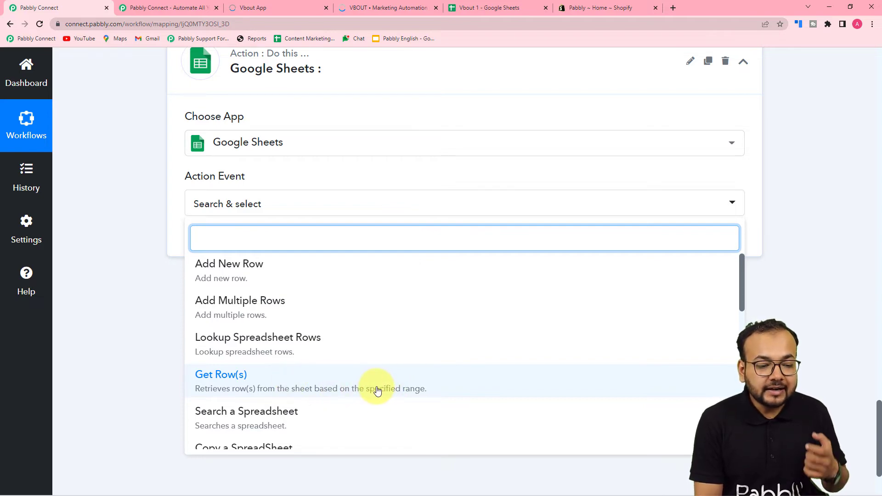
scroll(121, 183, "up", 7)
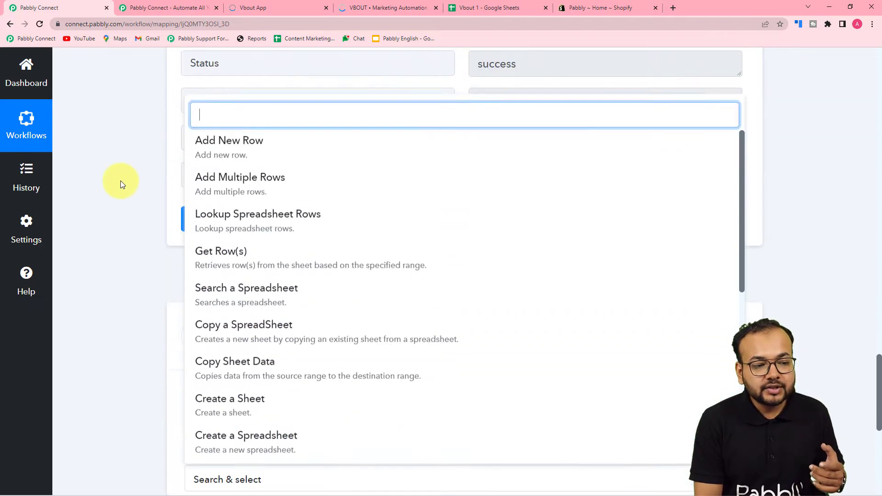
left_click(121, 180)
scroll(167, 173, "up", 3)
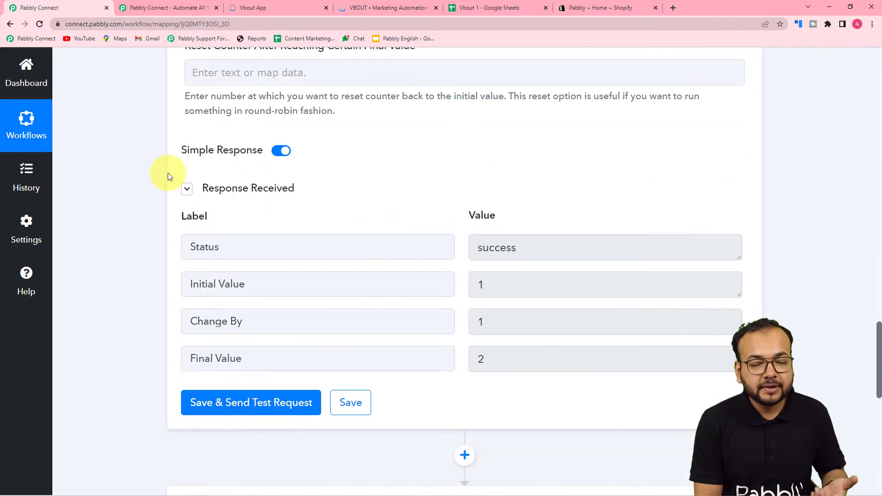
scroll(167, 173, "down", 10)
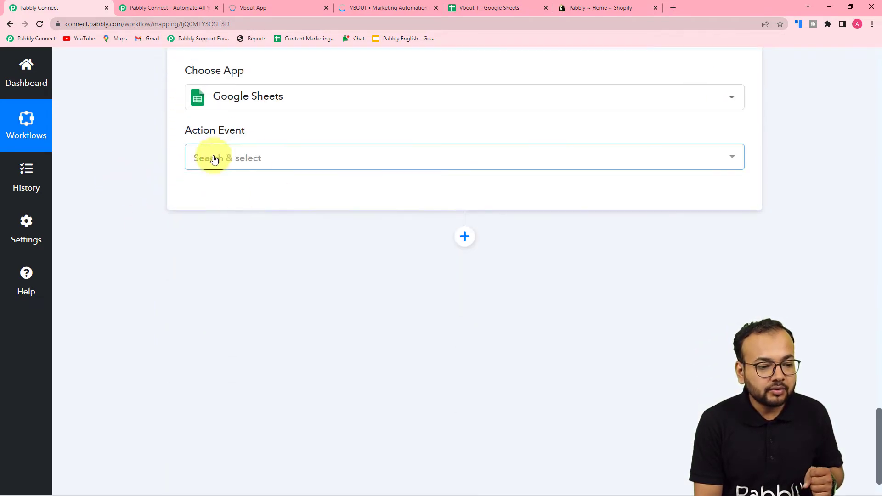
left_click(233, 161)
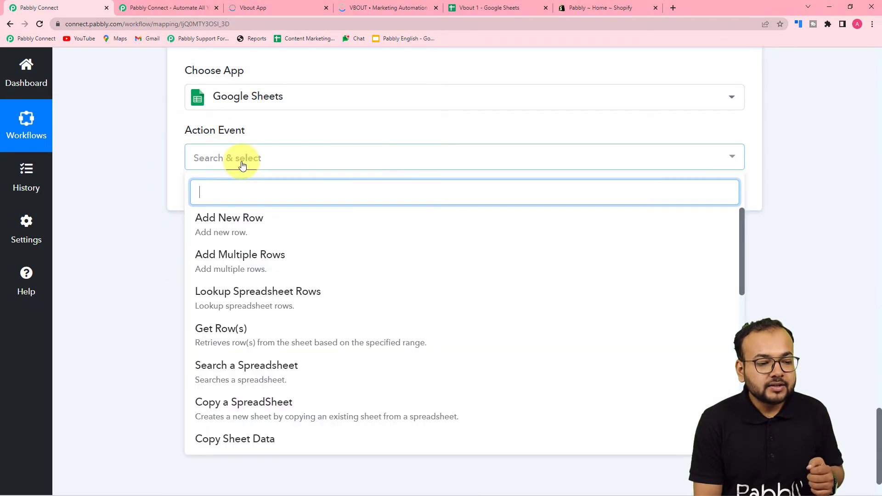
left_click(221, 338)
left_click(216, 193)
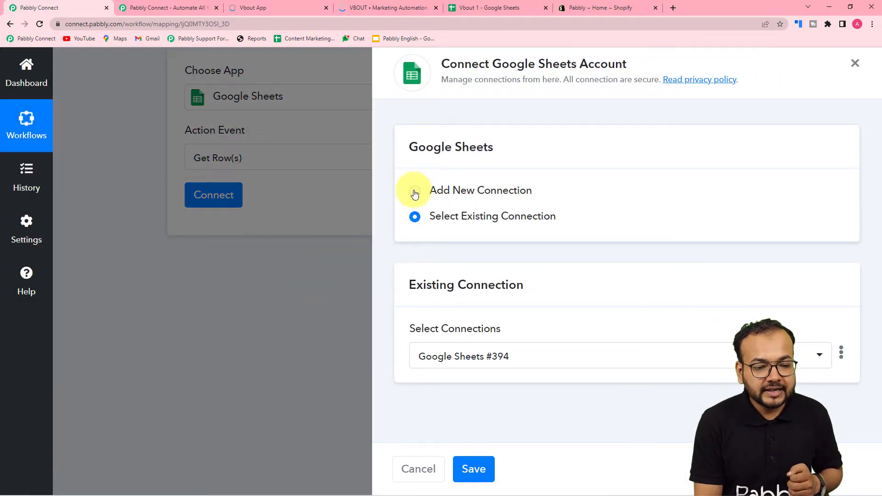
- Authorize a new Google Sheets connection (#395) with the chosen Google account
left_click(414, 192)
left_click(461, 338)
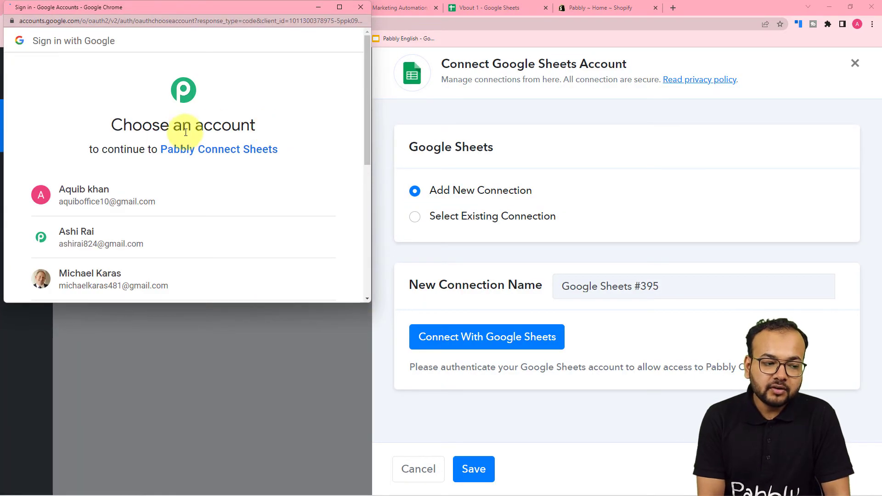
left_click(112, 236)
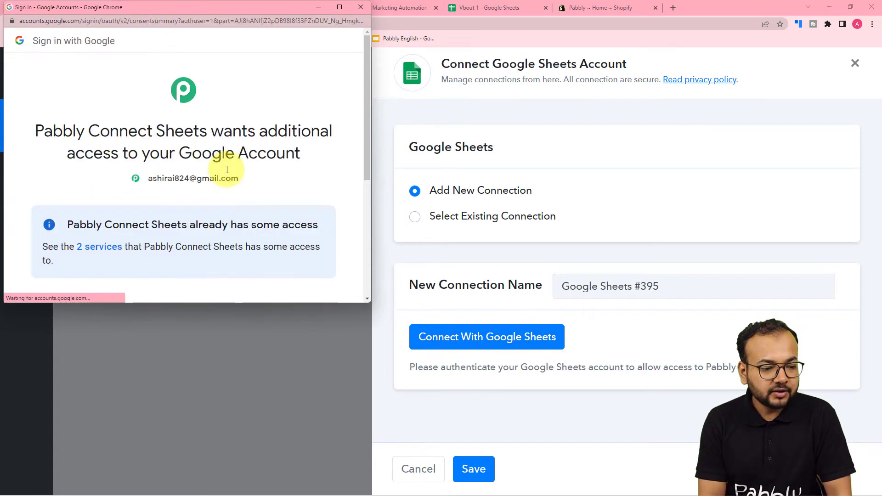
scroll(226, 169, "down", 4)
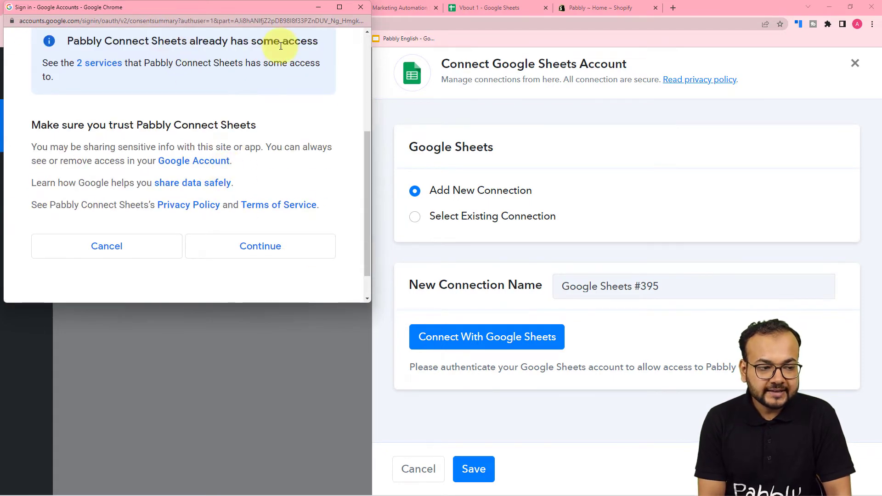
left_click(232, 246)
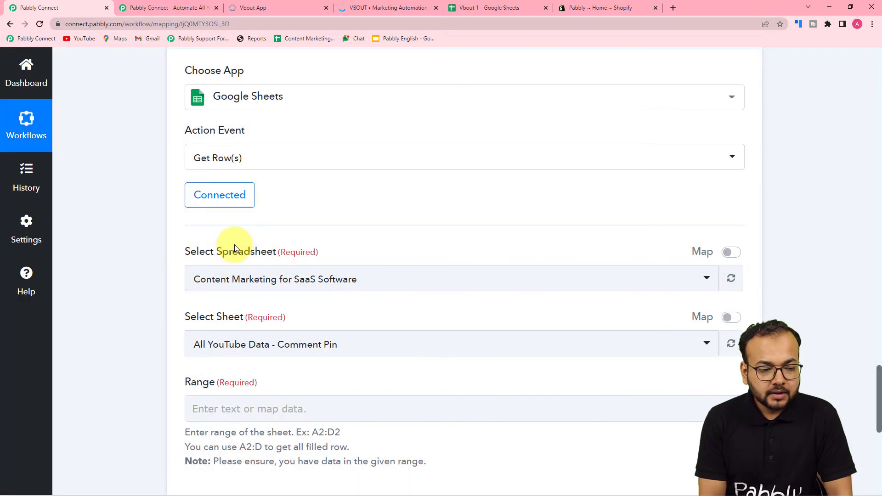
- Choose the Vbout 1 spreadsheet for the Get Row(s) lookup
scroll(128, 249, "down", 1)
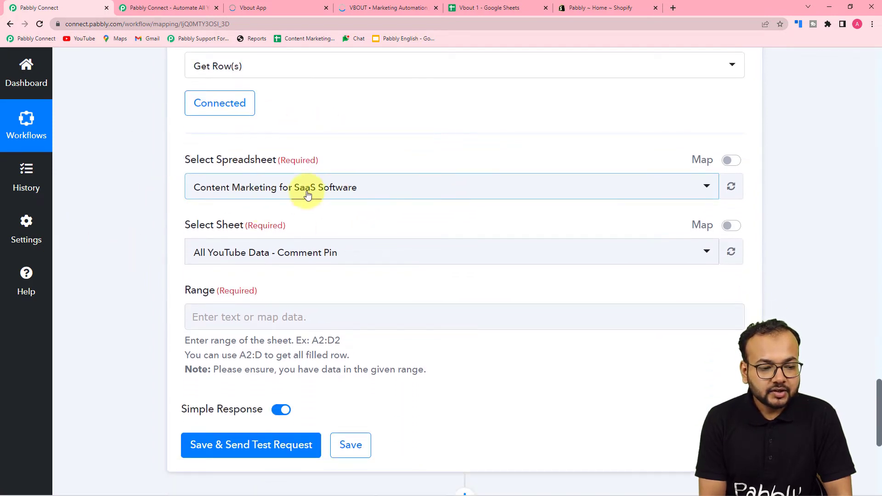
left_click(305, 198)
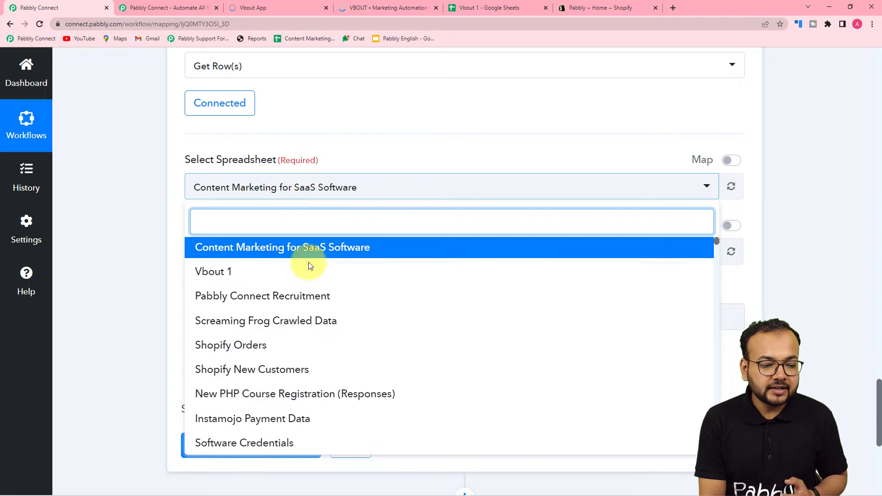
scroll(301, 307, "down", 4)
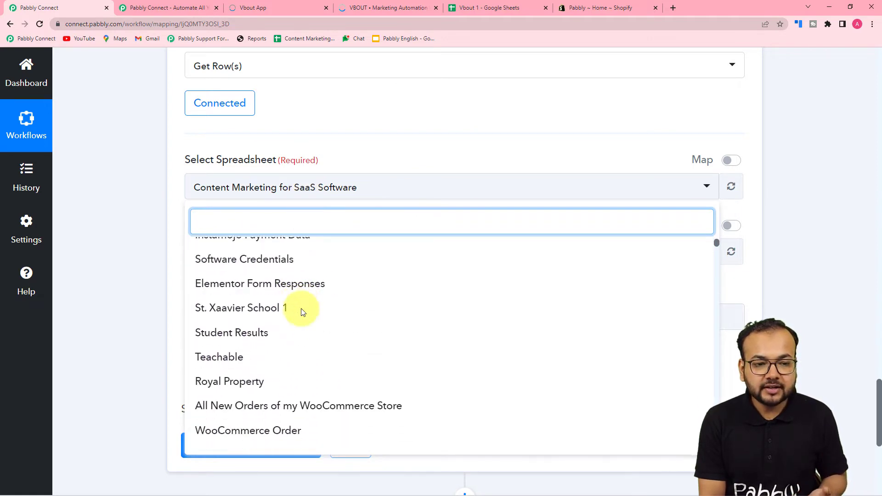
left_click(467, 11)
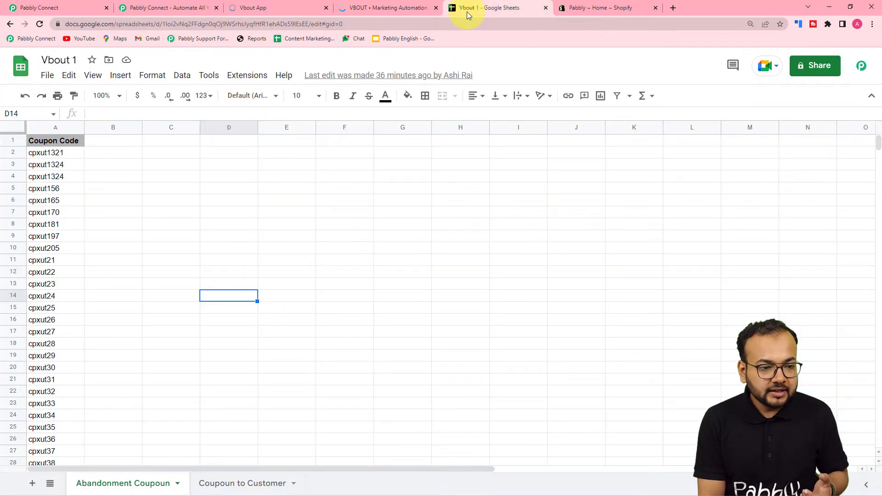
left_click(76, 8)
scroll(253, 287, "up", 5)
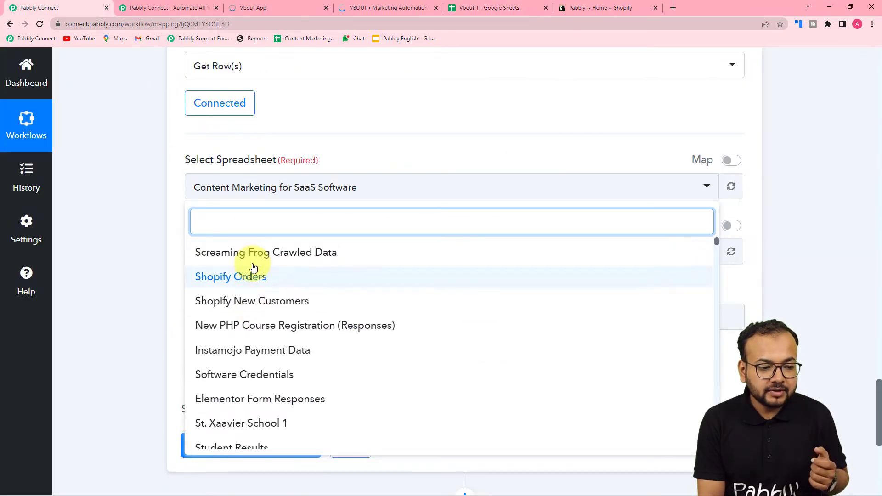
left_click(224, 273)
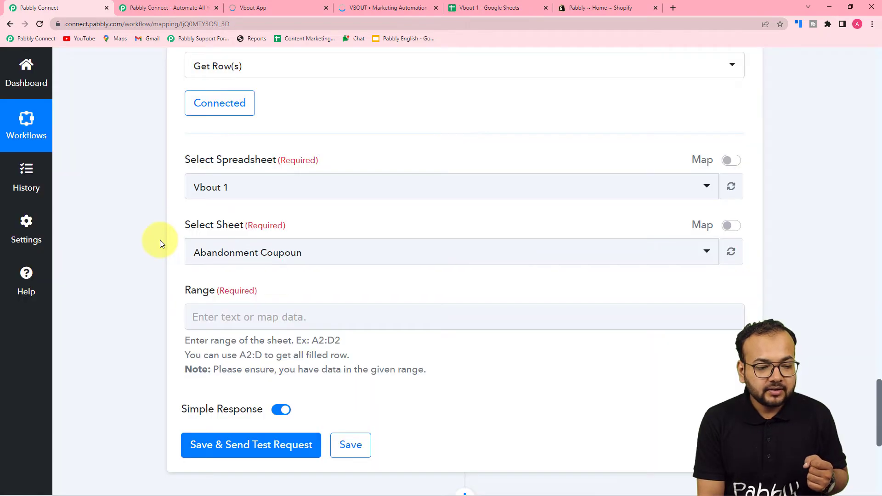
- Select the Abandonment Coupoun sheet as the lookup sheet
scroll(160, 240, "down", 1)
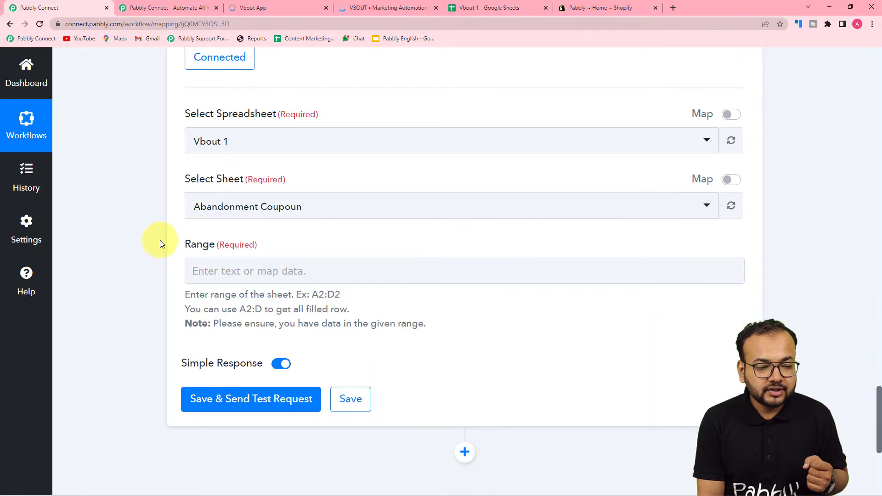
left_click(491, 8)
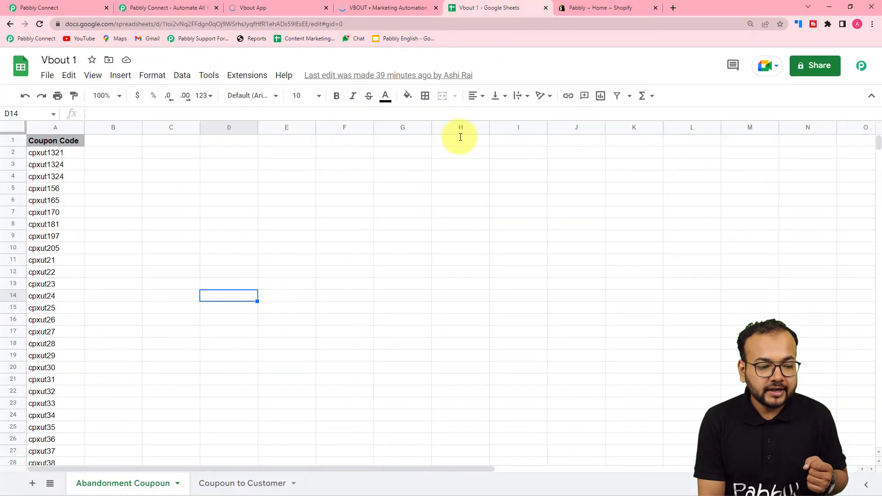
left_click(82, 10)
left_click(275, 209)
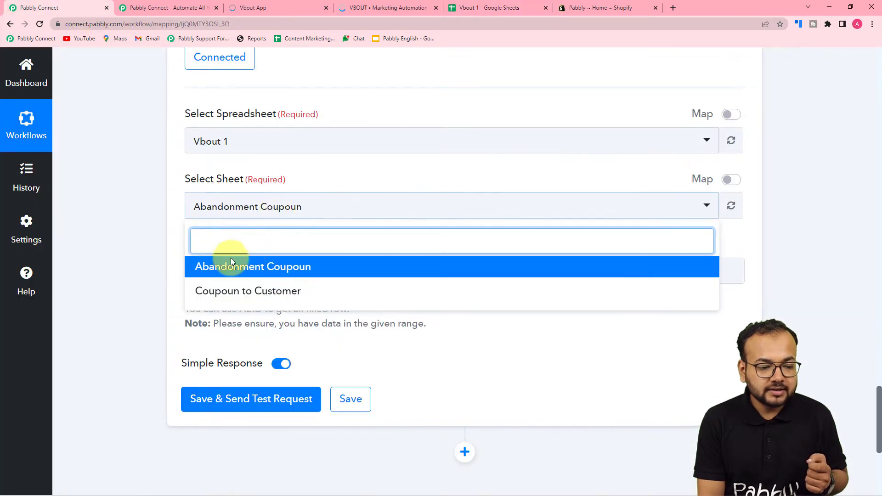
left_click(212, 265)
left_click(138, 244)
- Place the cursor in the empty Range field and check the coupon spreadsheet
scroll(138, 244, "down", 3)
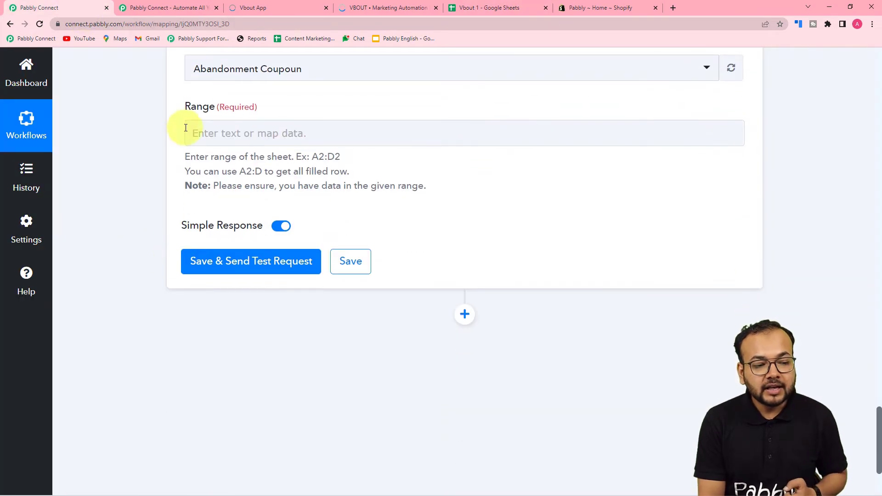
left_click(238, 126)
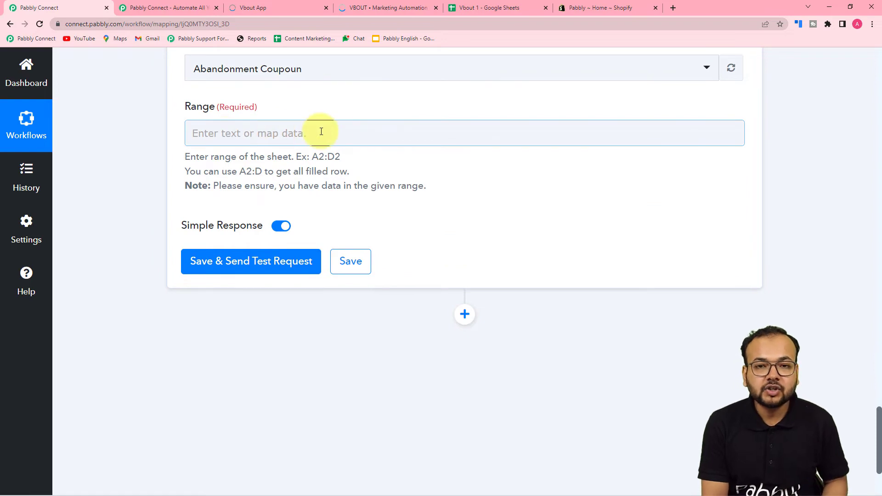
left_click(402, 186)
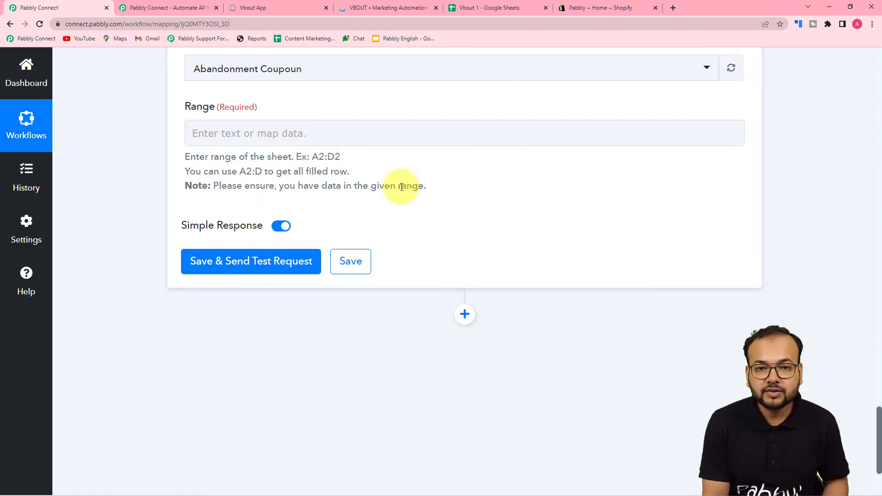
left_click(491, 6)
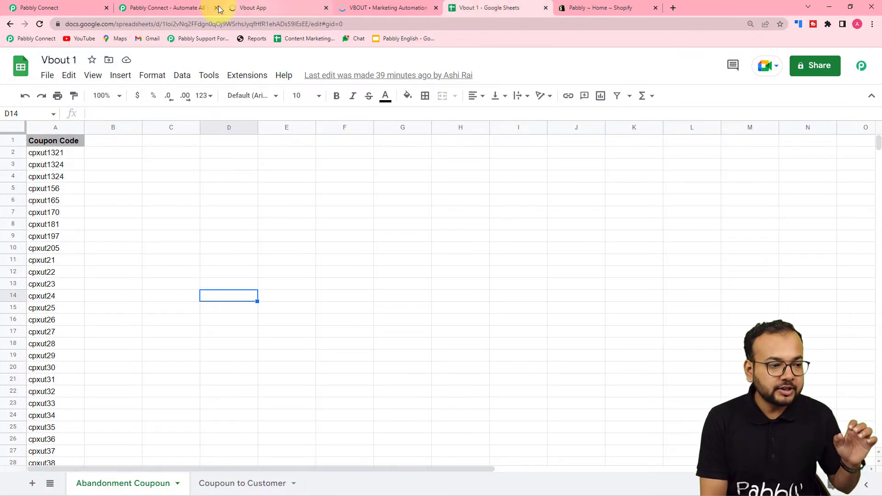
left_click(74, 8)
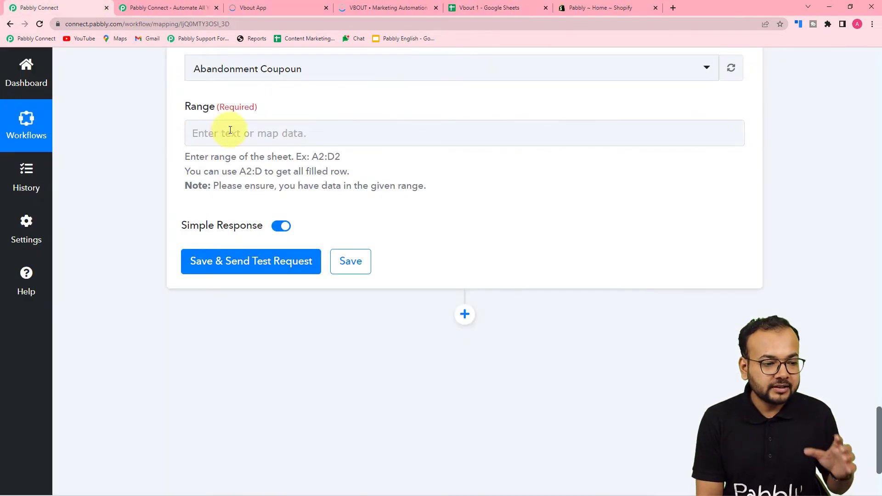
left_click(477, 14)
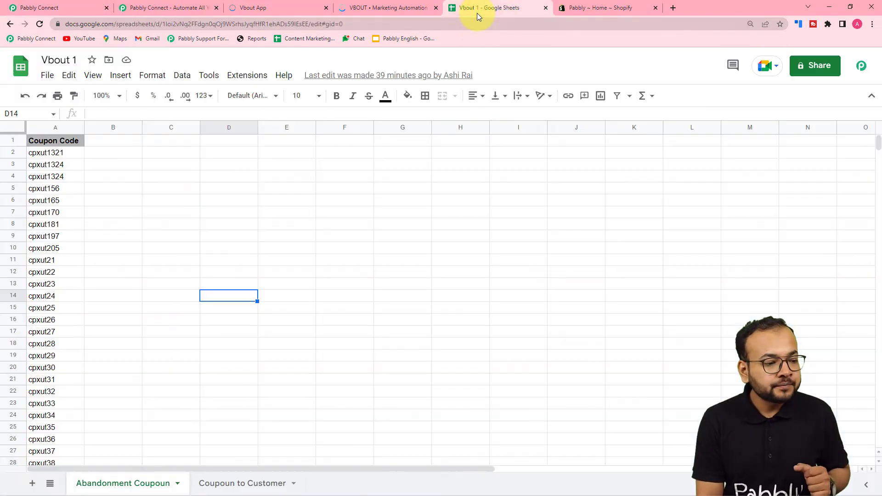
- Select A2:A54 to confirm the coupon range, then return to the workflow's Range field
left_click(51, 154)
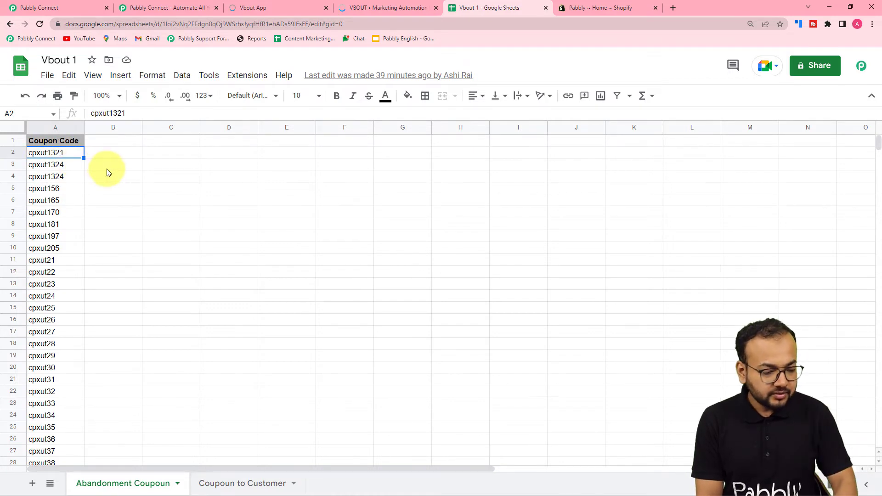
key("shift+Down")
key("shift+Down")
key("shift+Down")
key("shift+Down")
key("shift+Down")
key("shift+Down")
key("shift+Down")
key("shift+Down")
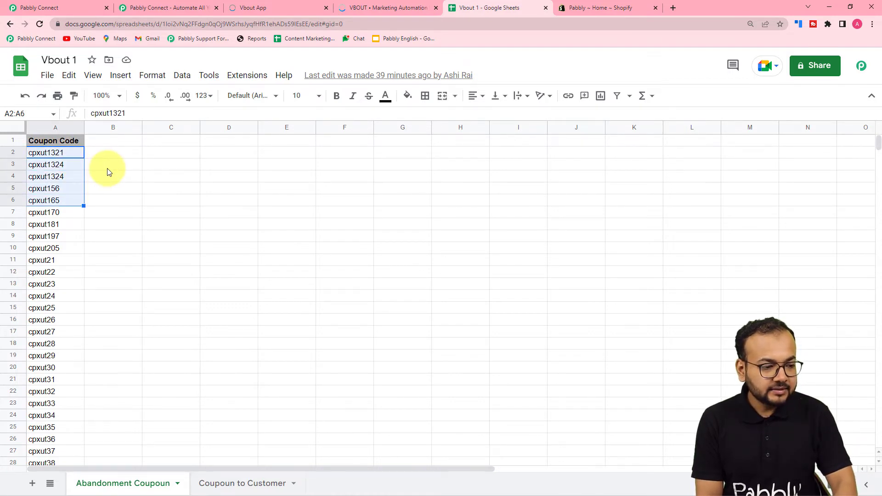
key("shift+Down")
key("shift+Down")
key("shift+Down")
key("shift+Down")
key("shift+Down")
key("shift+Down")
key("shift+Down")
key("shift+Down")
key("shift+Down")
key("shift+Down")
key("shift+Down")
key("shift+Down")
key("shift+Down")
key("shift+Down")
key("shift+Down")
key("shift+Down")
key("shift+Down")
key("shift+Down")
key("shift+Down")
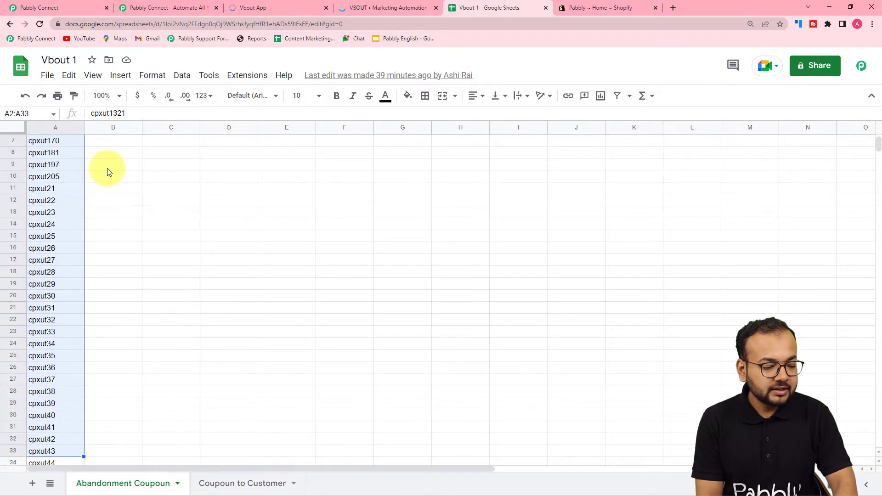
key("shift+Down")
key("shift+Down")
key("shift+Down")
key("shift+Down")
key("shift+Down")
key("shift+Down")
key("shift+Down")
key("shift+Down")
key("shift+Down")
key("shift+Down")
key("shift+Down")
key("shift+Down")
key("shift+Down")
key("shift+Down")
key("shift+Down")
key("shift+Down")
key("shift+Down")
key("shift+Down")
key("shift+Down")
key("shift+Down")
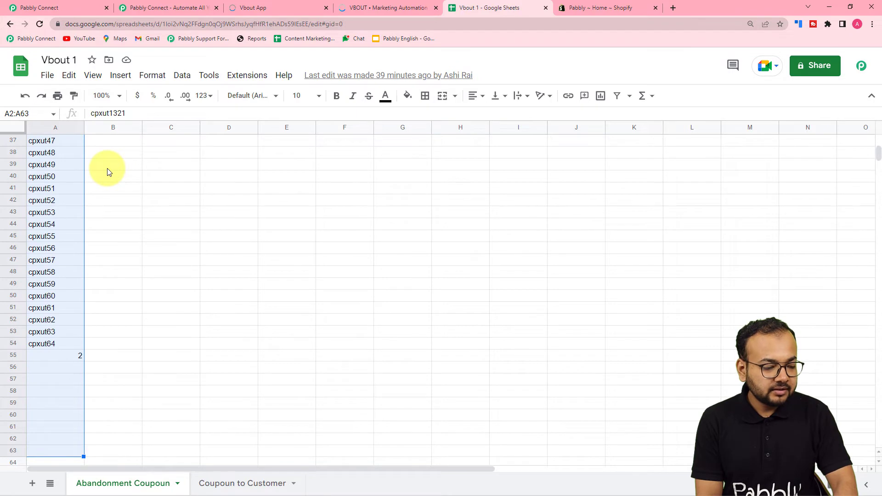
key("shift+Up")
key("shift+Up")
key("shift+Up")
key("shift+Up")
key("shift+Up")
key("shift+Up")
key("shift+Up")
key("shift+Up")
key("shift+Up")
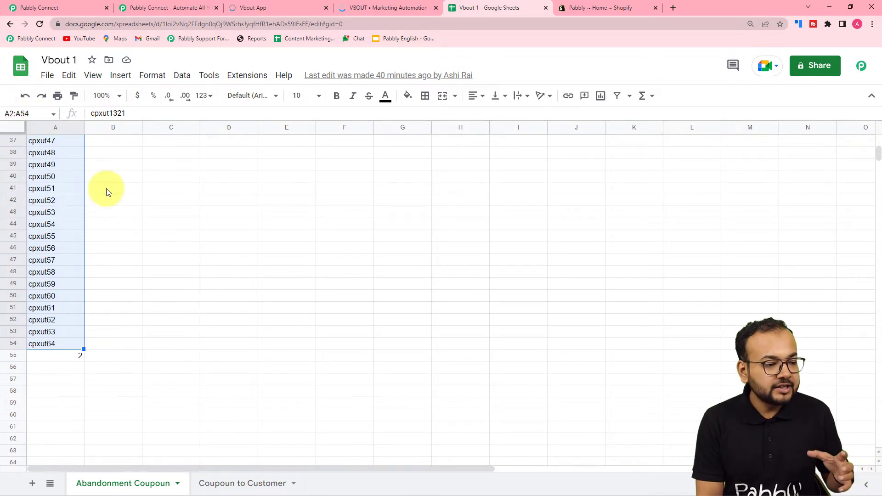
scroll(106, 191, "up", 7)
scroll(106, 191, "up", 3)
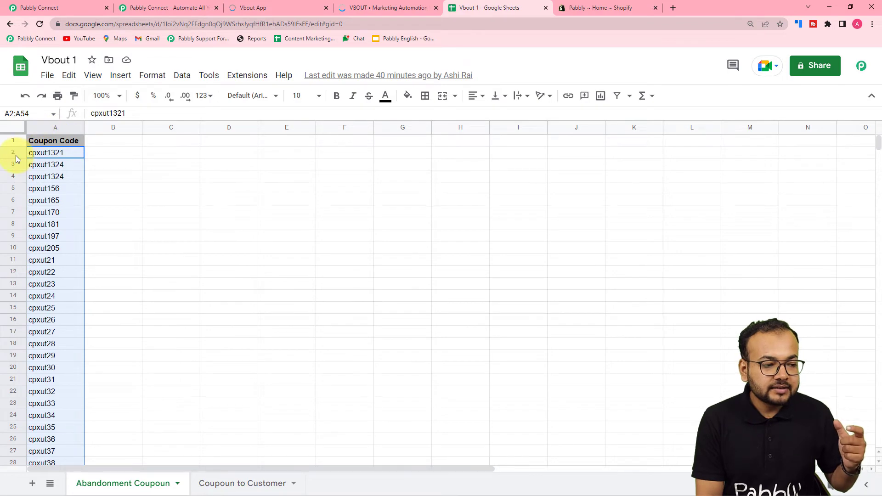
left_click_drag(13, 134, 15, 154)
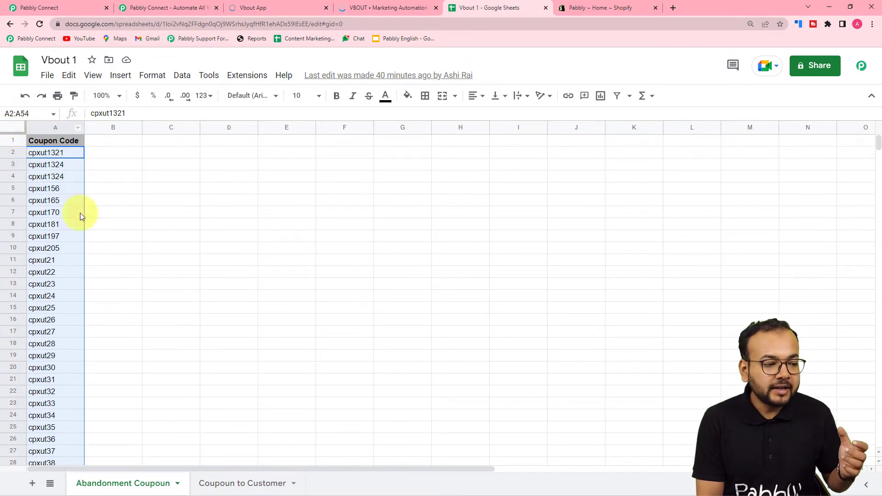
scroll(106, 244, "down", 10)
scroll(62, 298, "up", 2)
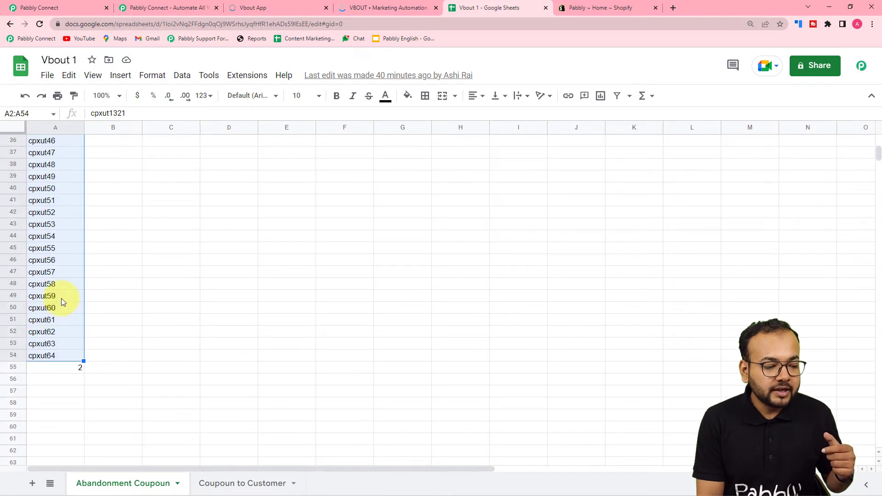
left_click(59, 8)
left_click(188, 134)
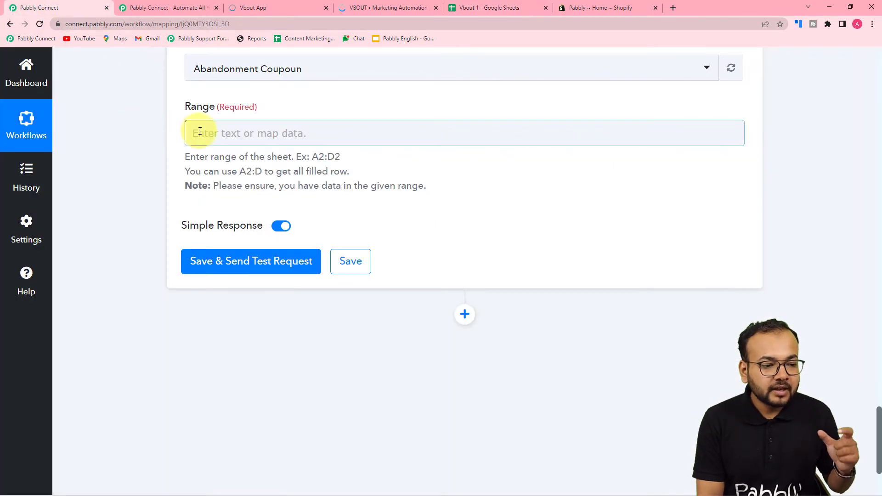
- Set the Range to column A followed by the counter's mapped Final Value
left_click(248, 133)
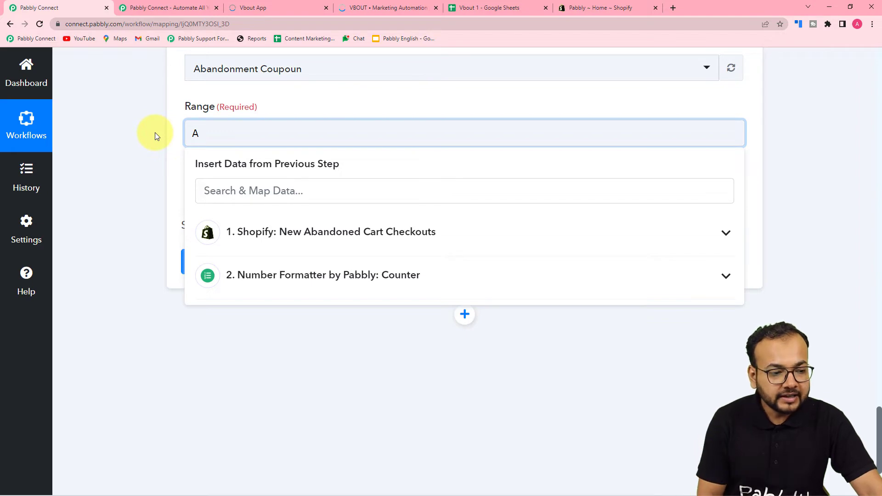
scroll(155, 133, "up", 12)
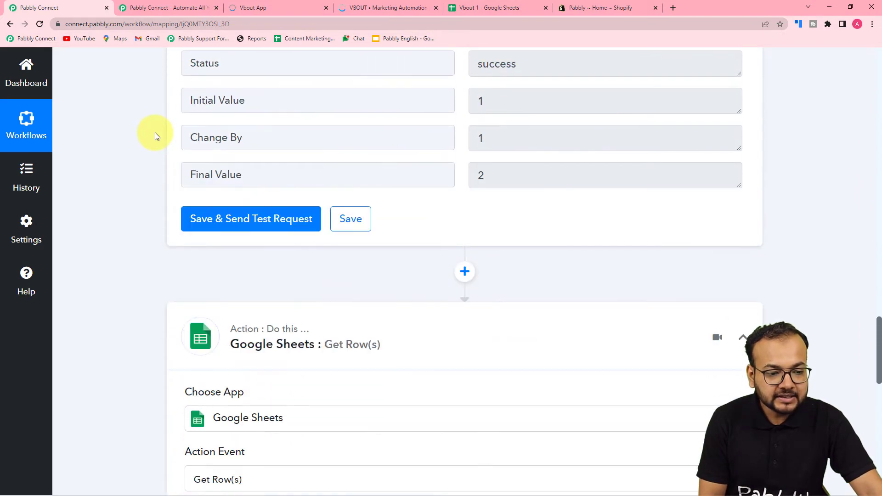
scroll(155, 133, "up", 1)
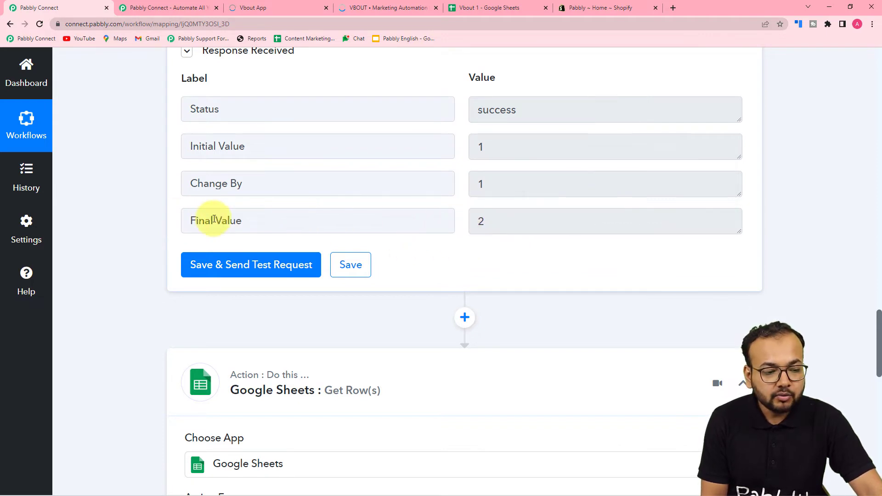
scroll(156, 226, "down", 12)
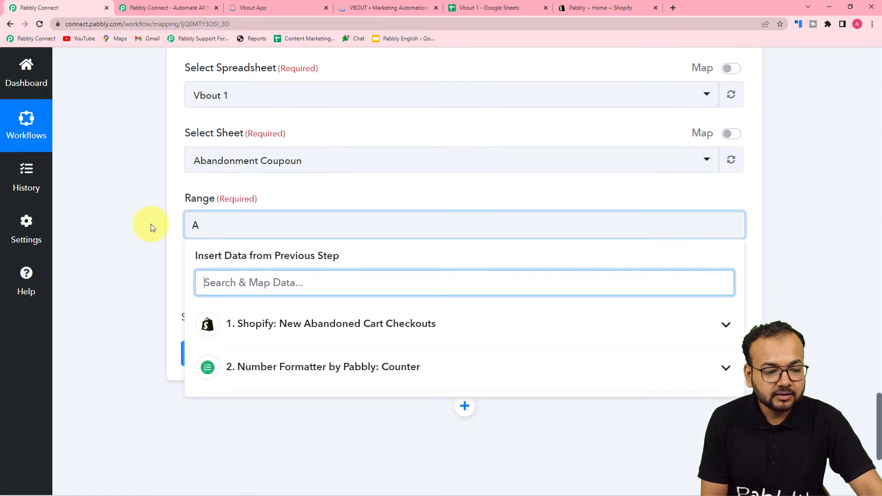
left_click(202, 226)
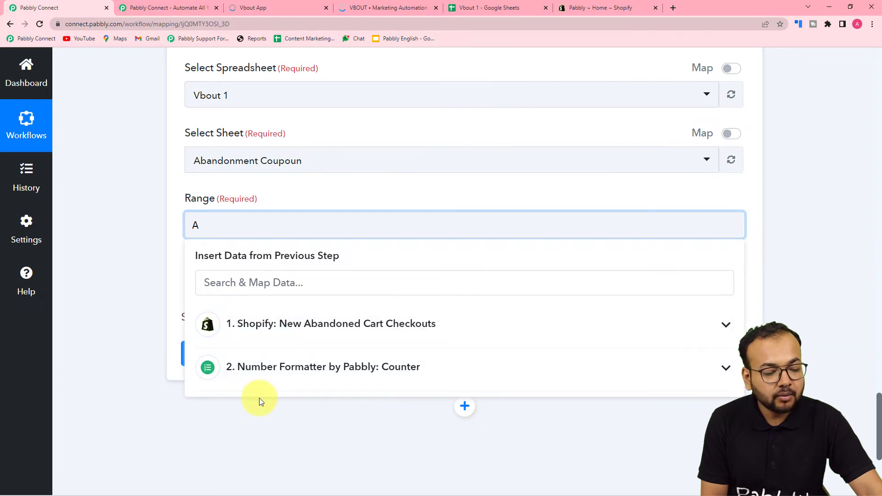
left_click(282, 379)
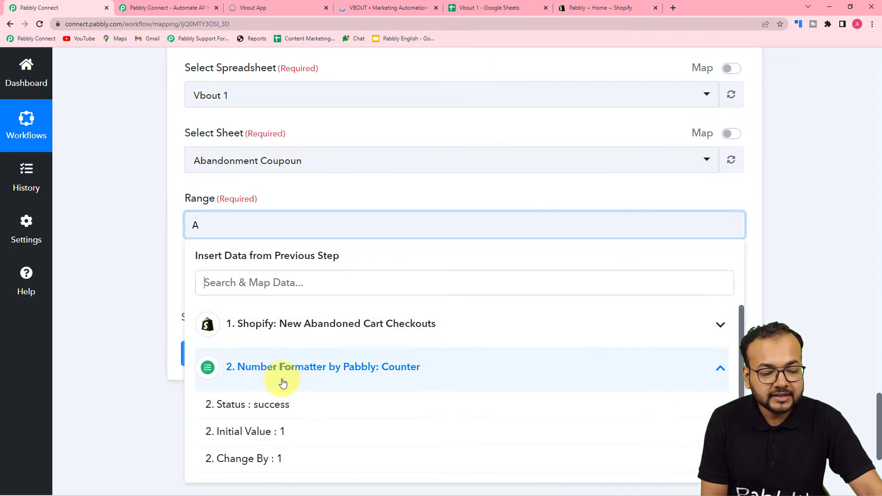
scroll(244, 459, "down", 1)
left_click(242, 464)
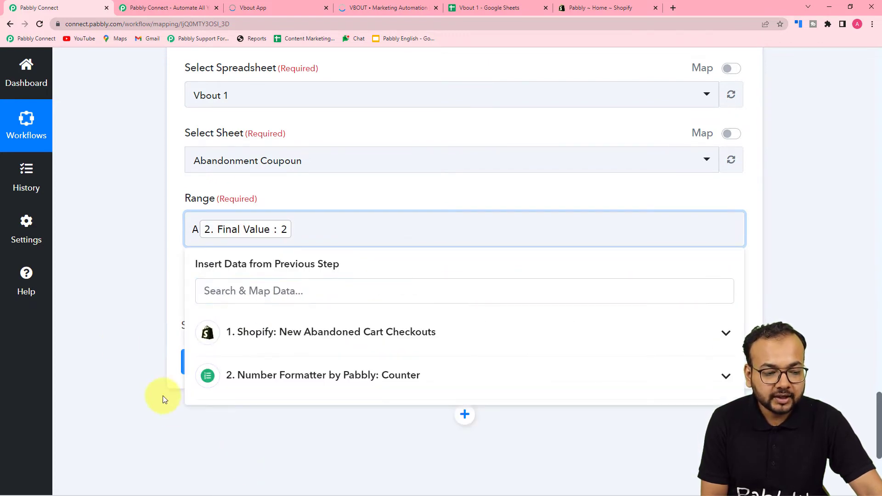
left_click(163, 247)
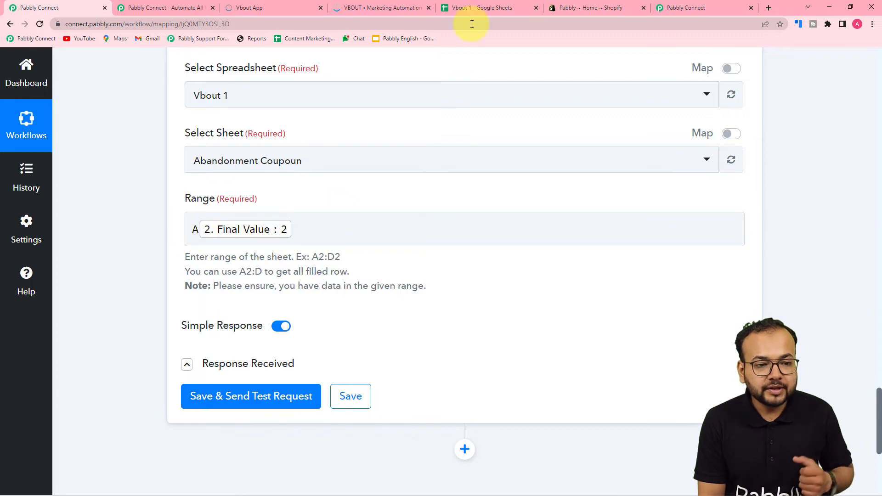
left_click(473, 8)
left_click(45, 156)
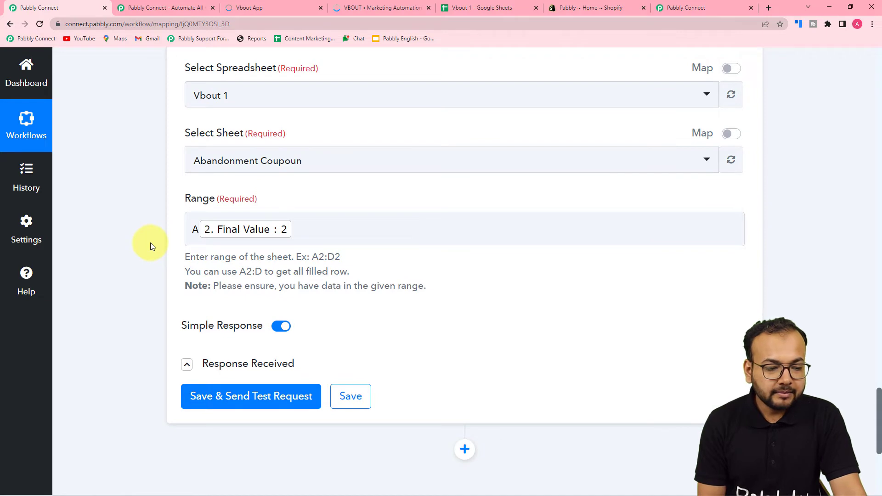
left_click(244, 232)
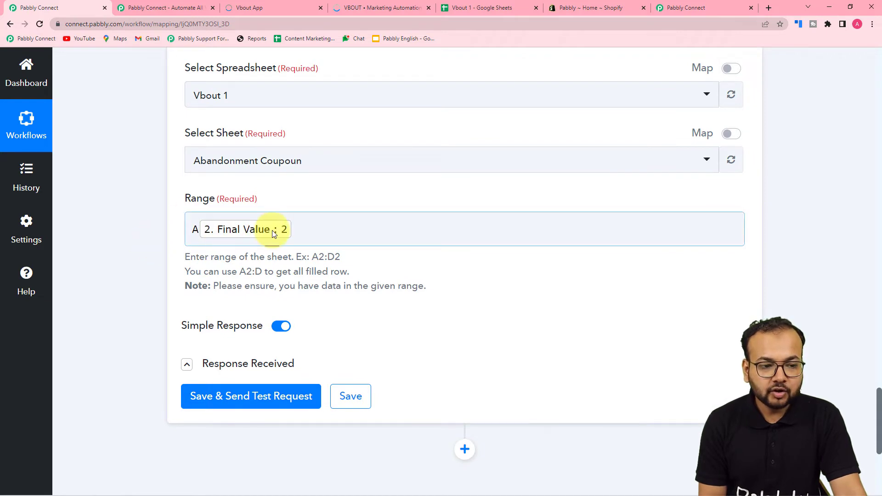
left_click(187, 266)
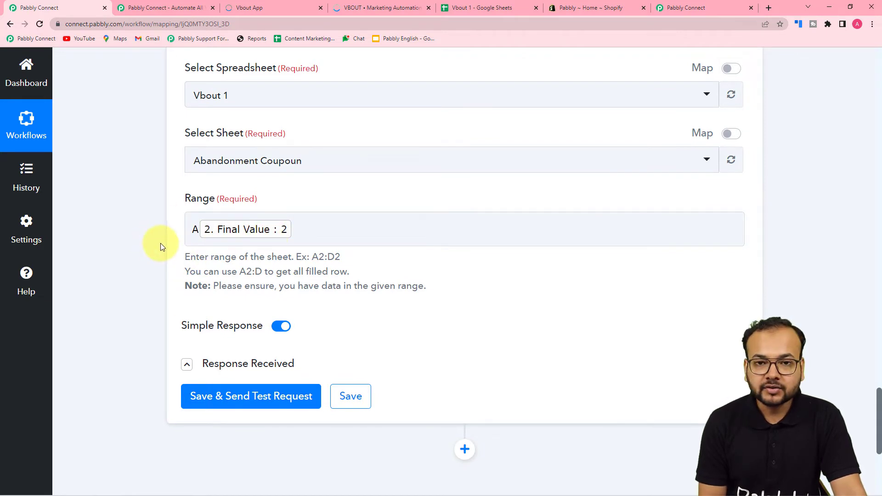
scroll(170, 252, "up", 10)
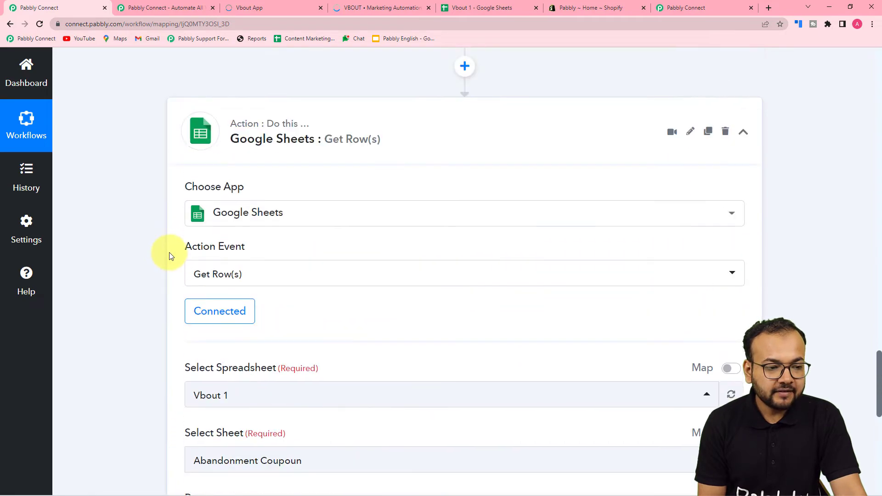
scroll(169, 256, "up", 1)
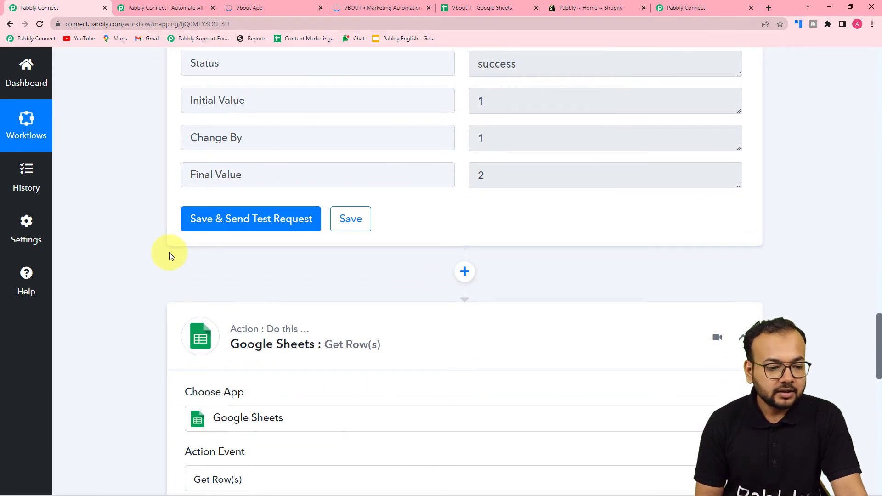
scroll(115, 177, "down", 10)
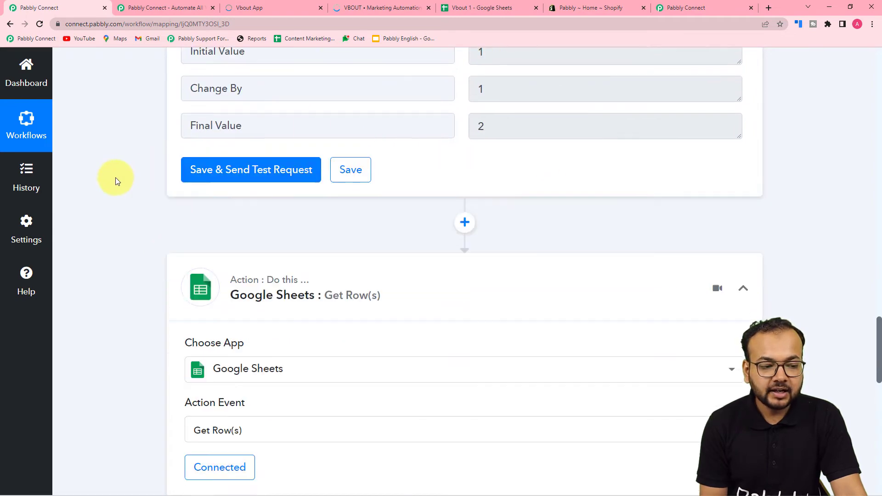
scroll(139, 302, "down", 2)
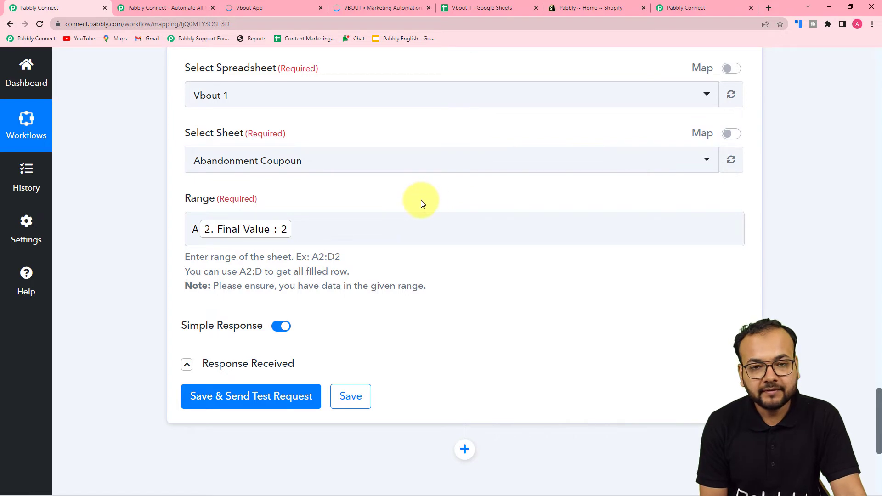
left_click(210, 403)
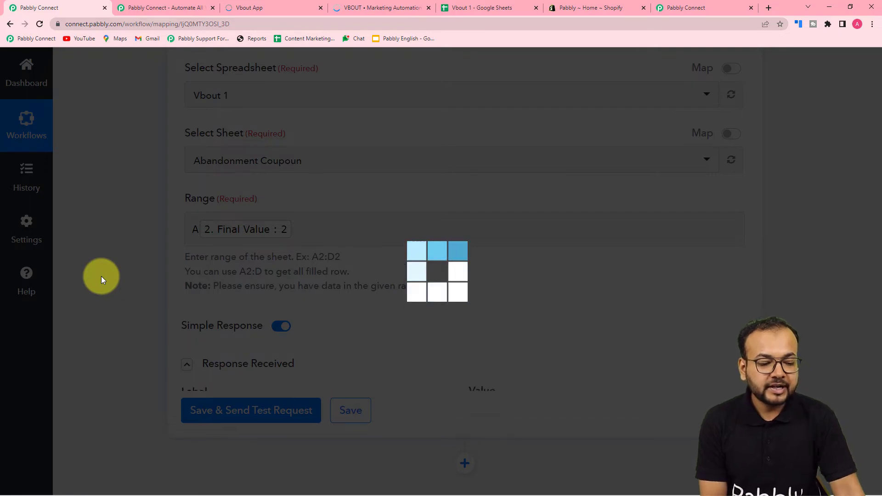
scroll(101, 277, "down", 5)
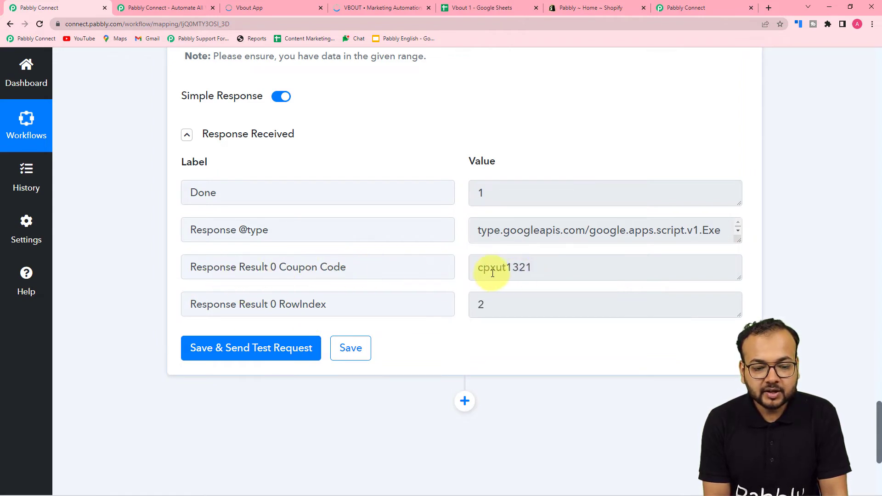
left_click(483, 8)
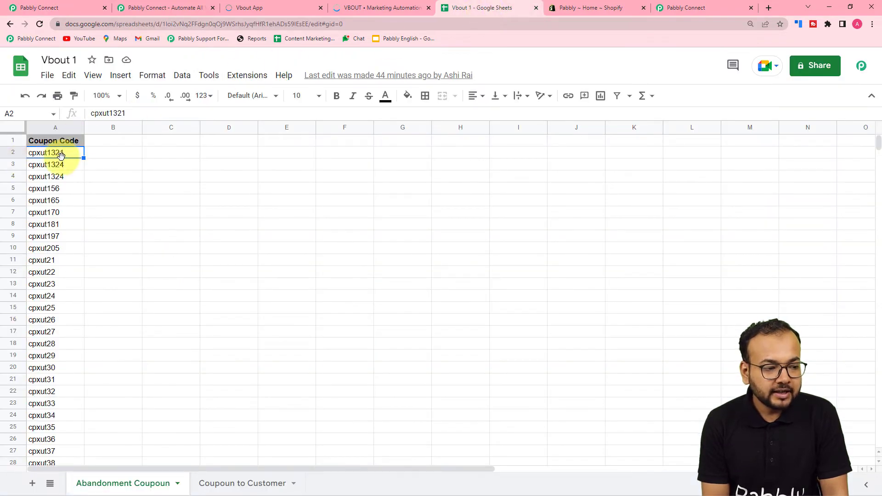
left_click(73, 7)
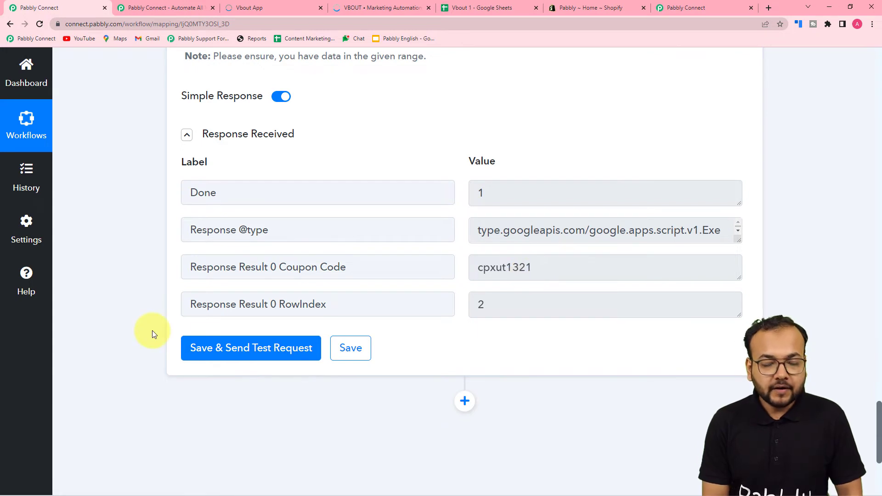
scroll(91, 270, "down", 3)
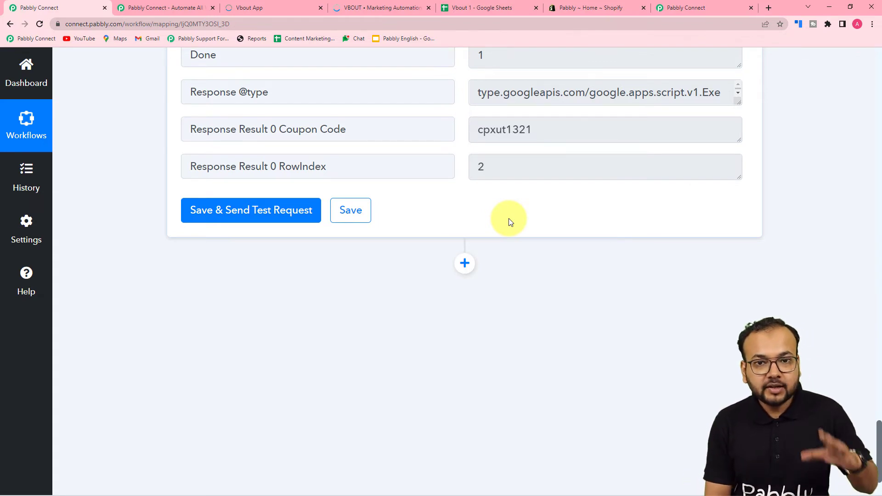
- Add a Shopify action step with the Create a Discount Code event and start connecting its account
left_click(464, 264)
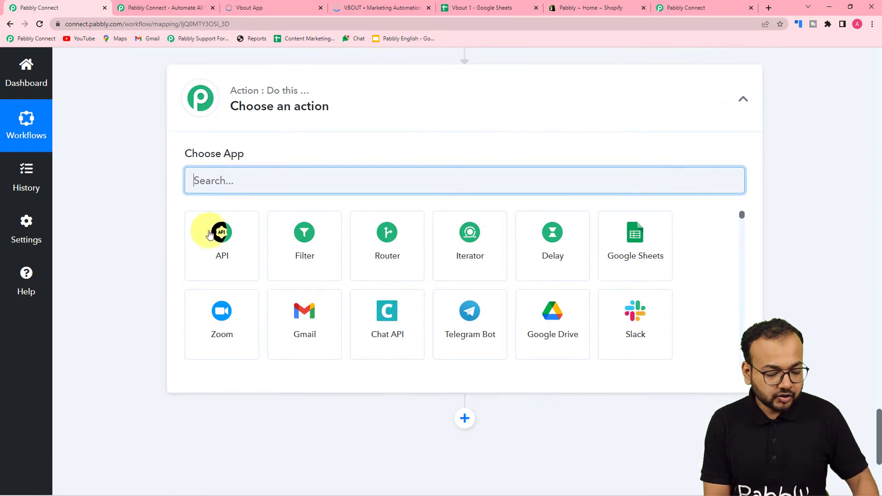
type("sh")
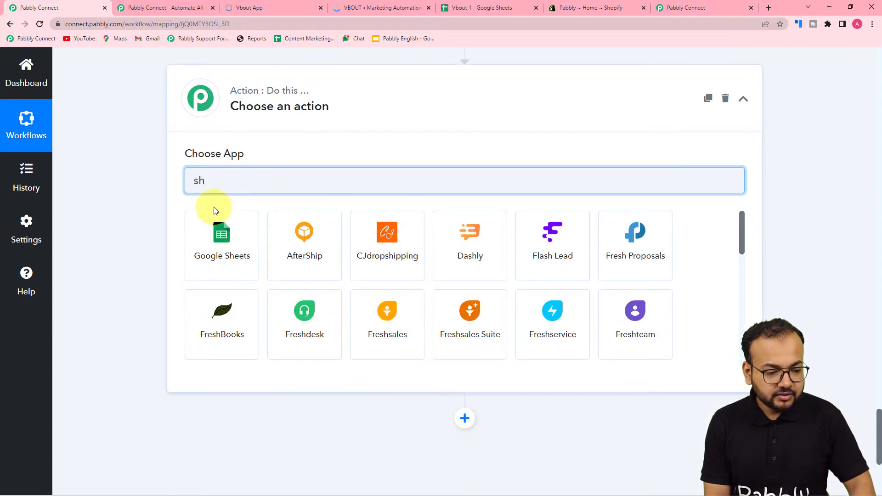
type("o")
left_click(413, 256)
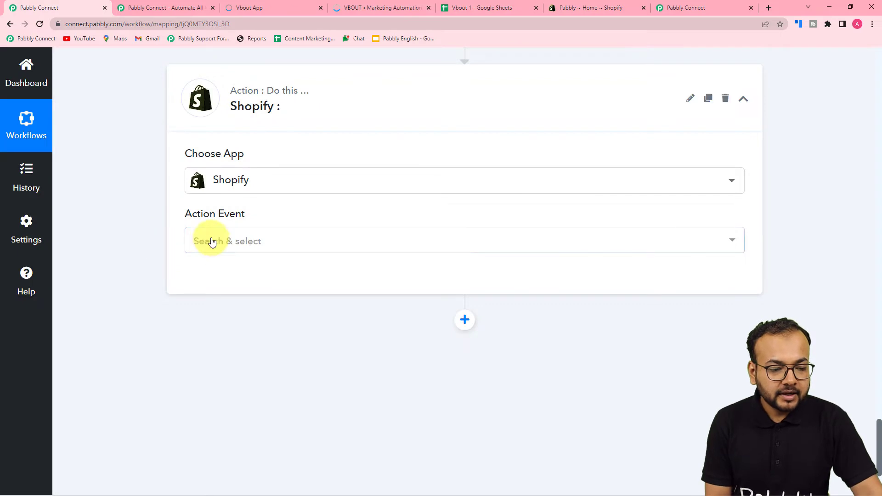
left_click(211, 241)
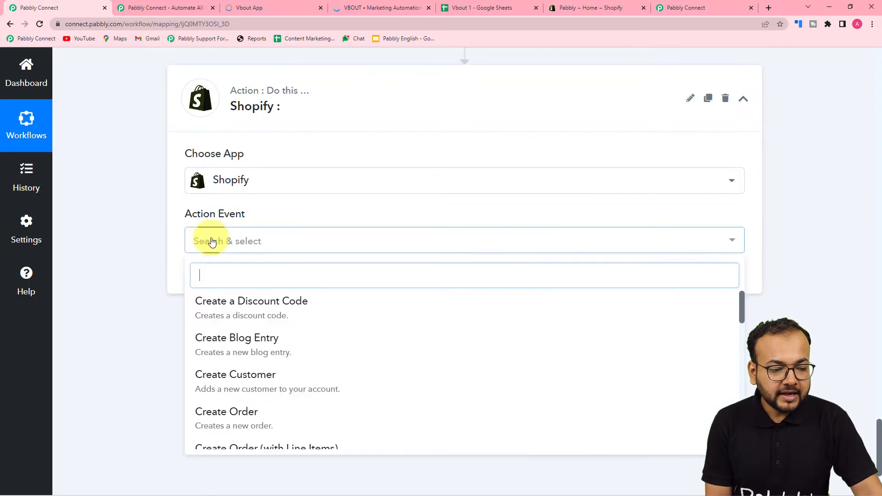
left_click(240, 305)
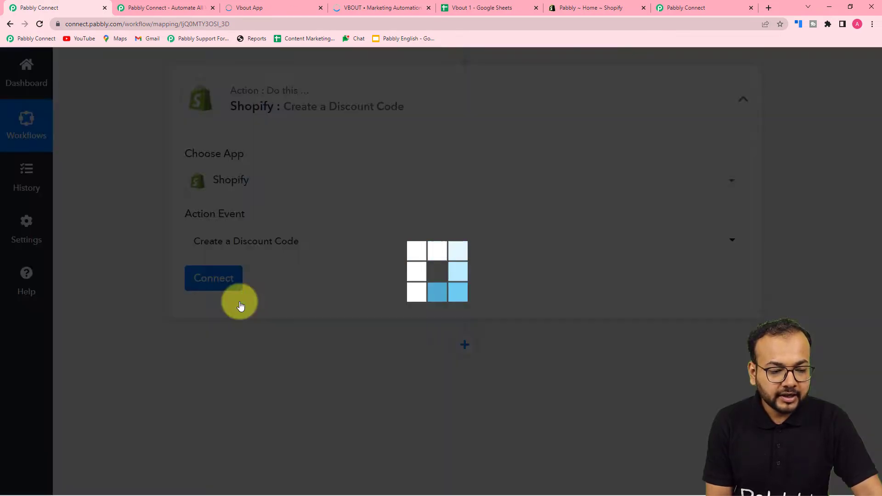
left_click(215, 282)
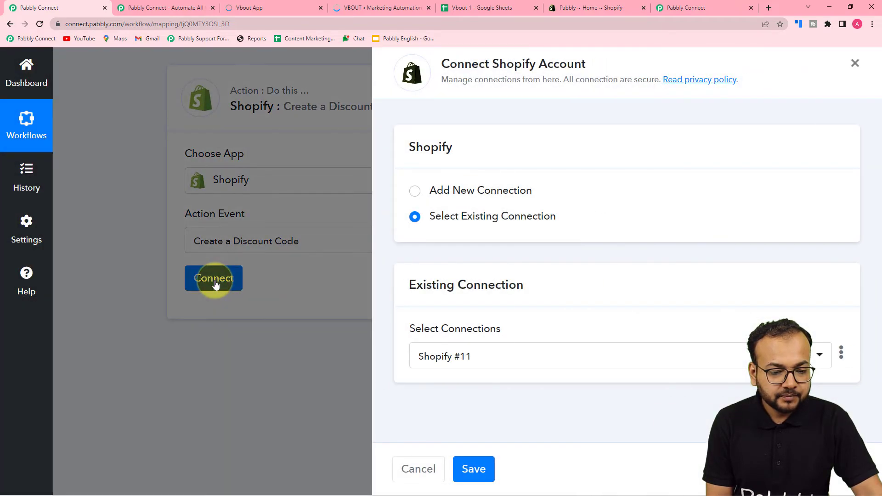
- Link the discount step to the existing Shopify #11 connection and save it
left_click(415, 192)
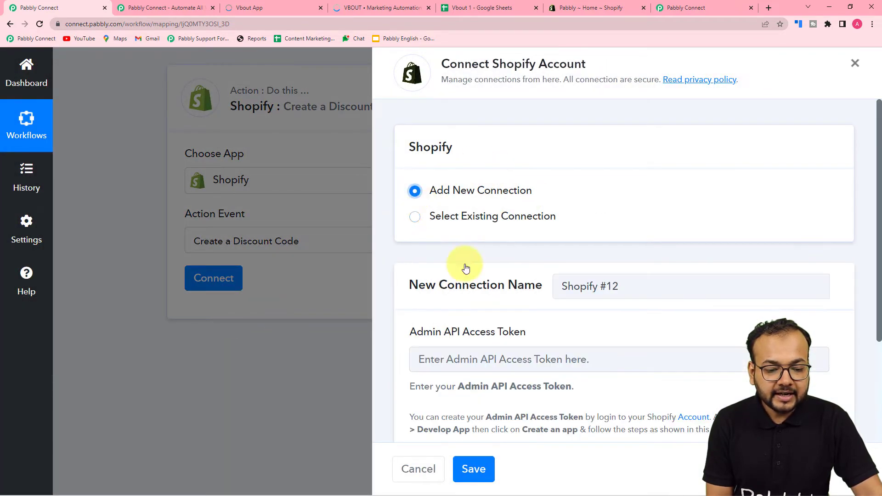
scroll(465, 266, "down", 3)
scroll(466, 268, "up", 2)
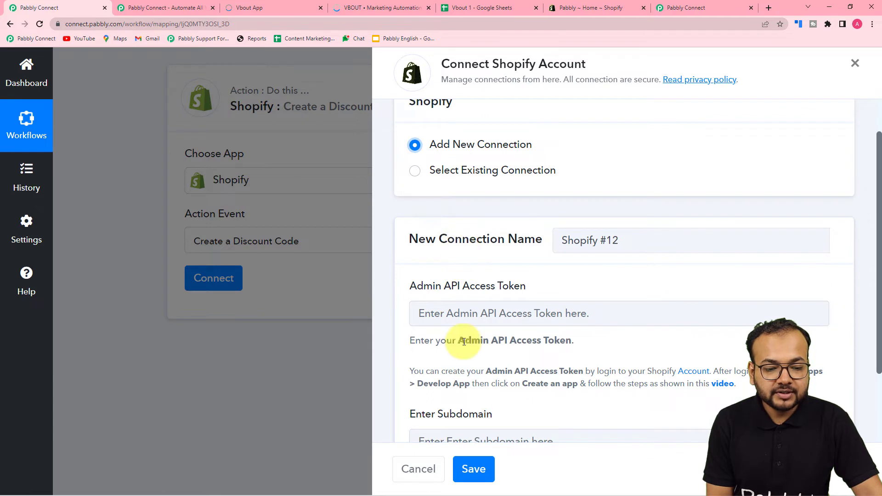
scroll(480, 315, "up", 1)
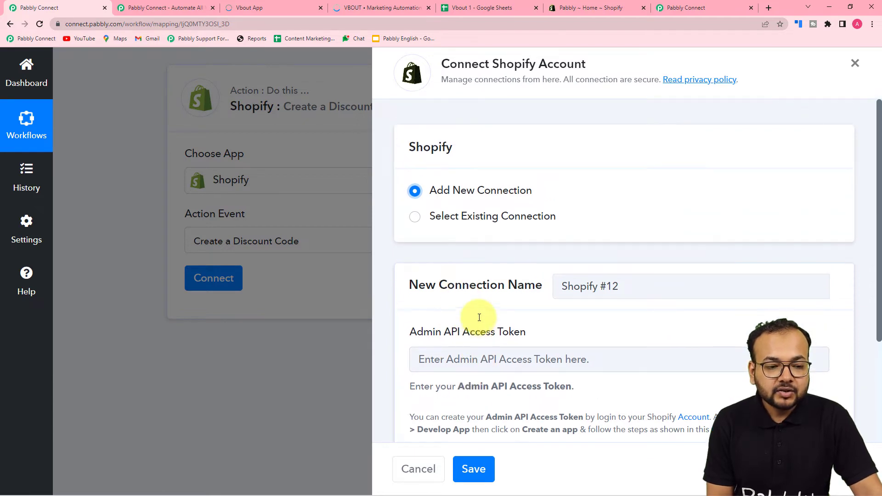
left_click(415, 216)
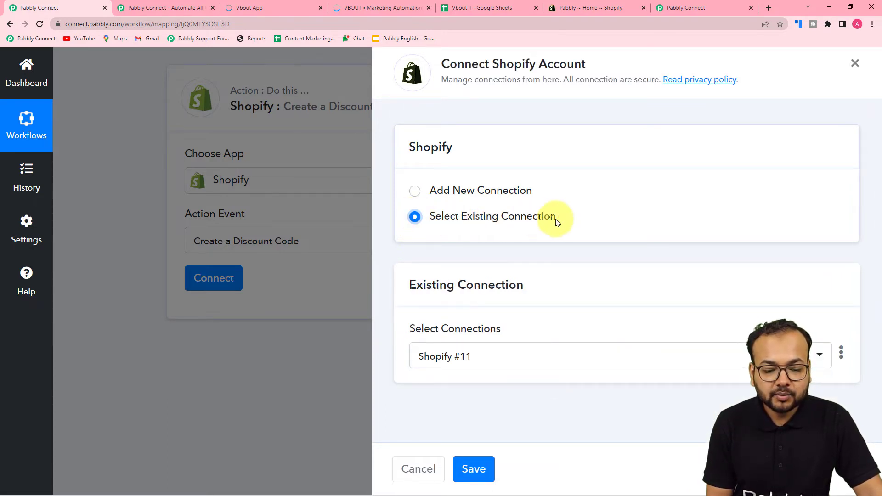
left_click(456, 358)
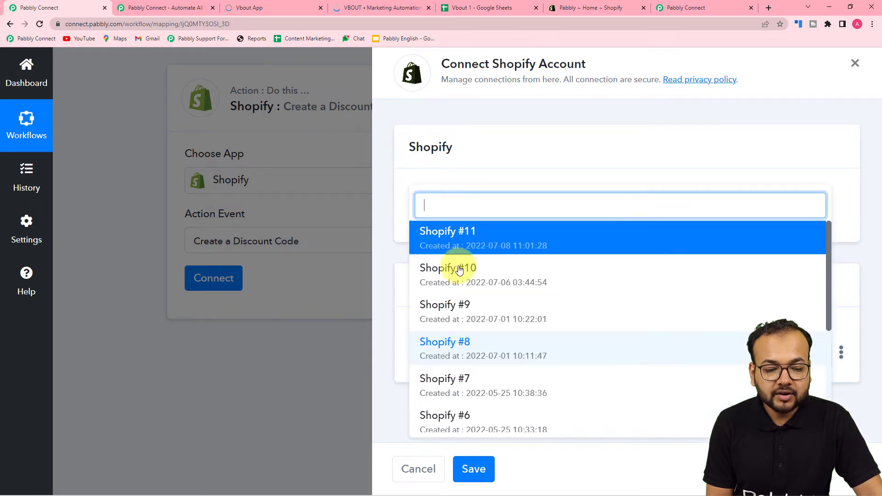
left_click(460, 239)
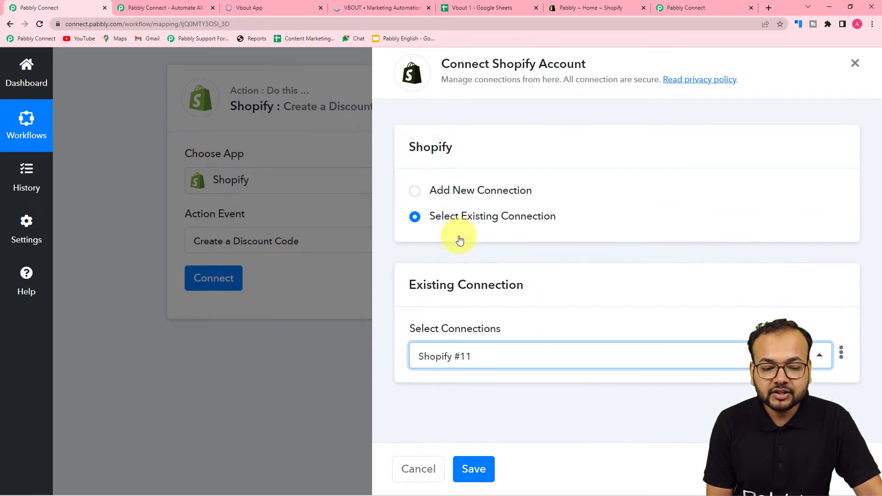
left_click(476, 278)
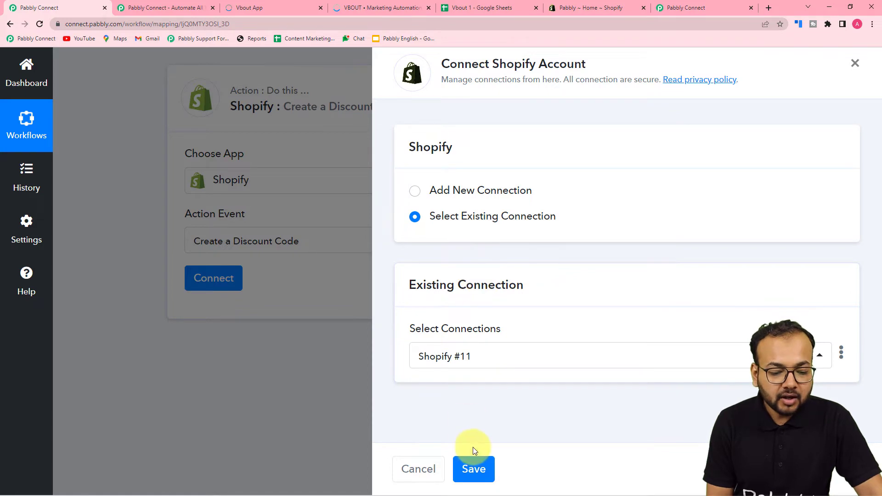
left_click(474, 468)
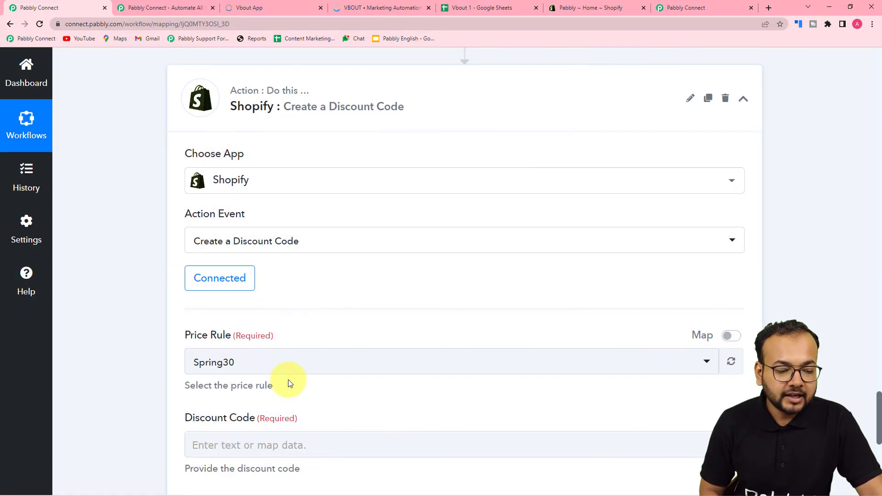
- Set the discount step's Price Rule to Spring30
scroll(289, 384, "down", 2)
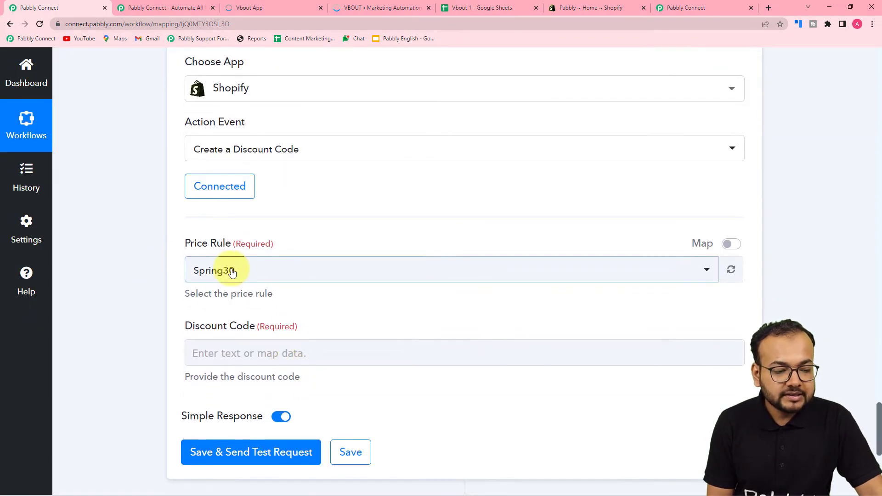
left_click(254, 275)
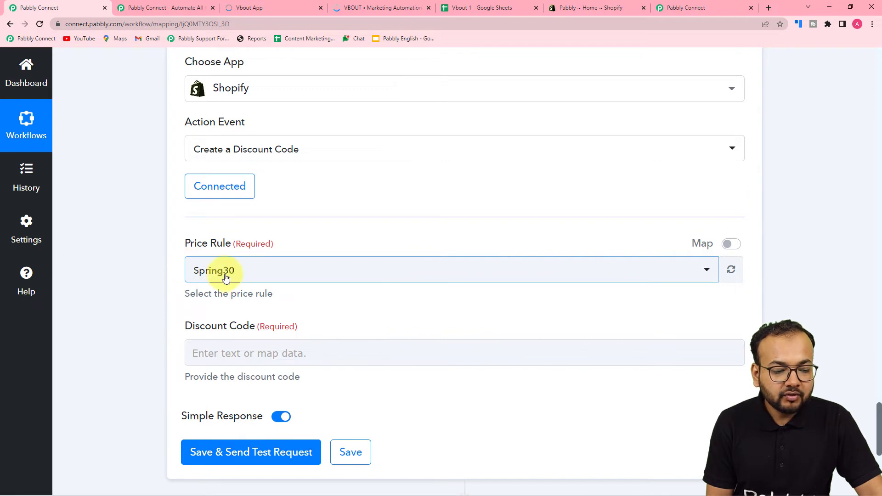
left_click(257, 281)
left_click(123, 270)
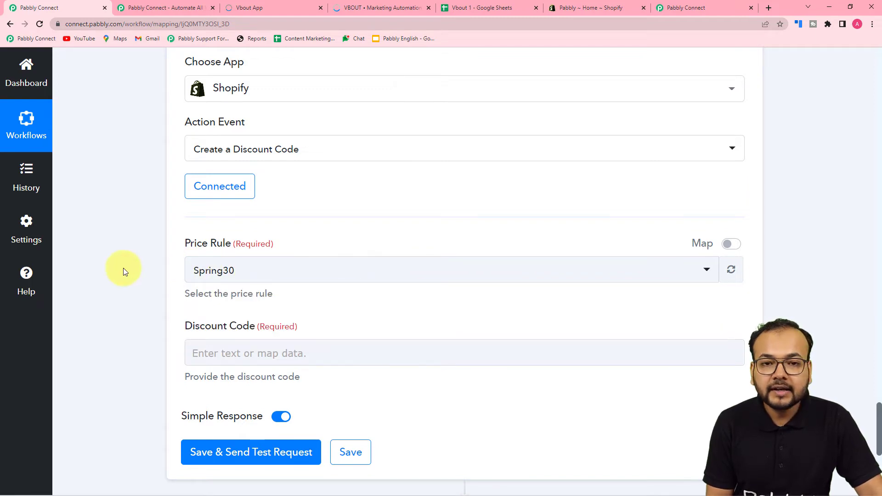
scroll(124, 270, "down", 2)
- Map Discount Code to the Google Sheets Response Result 0 RowIndex value and send a test request
left_click(197, 261)
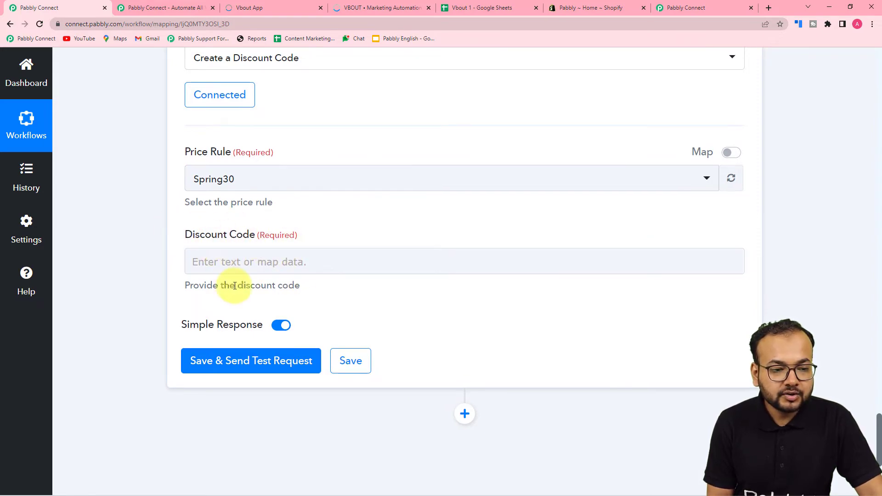
scroll(234, 285, "up", 10)
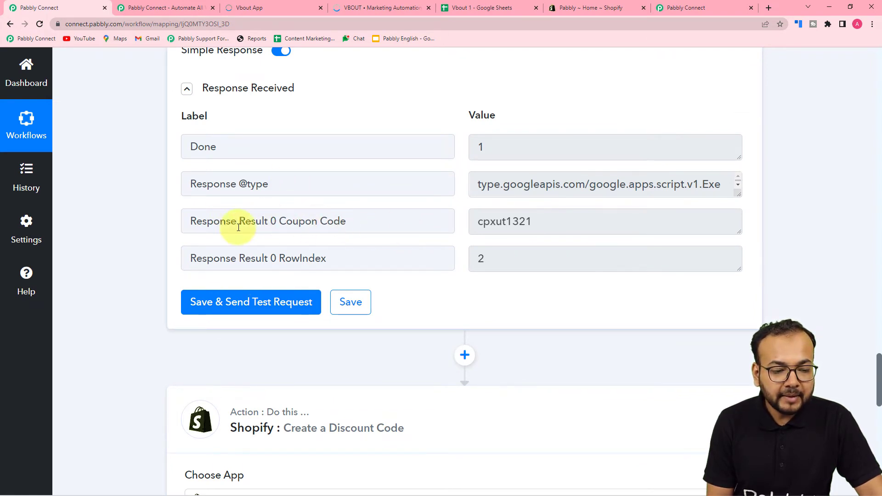
scroll(149, 228, "down", 11)
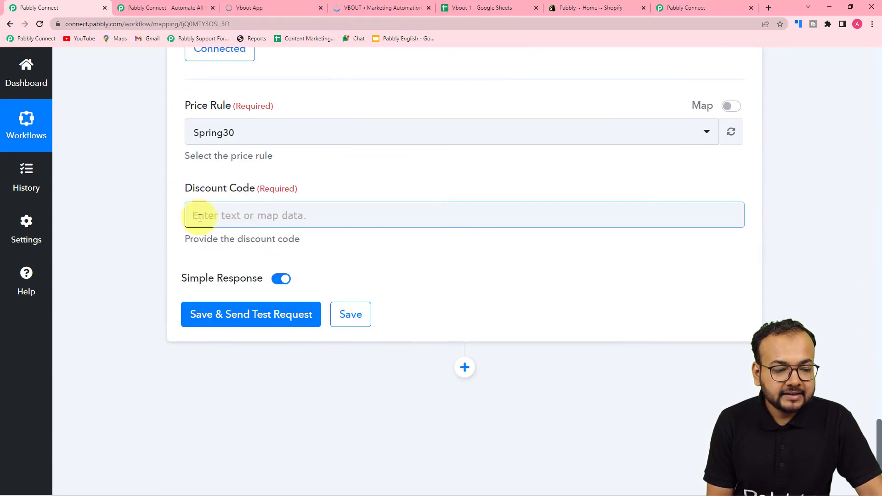
left_click(223, 216)
scroll(222, 220, "down", 2)
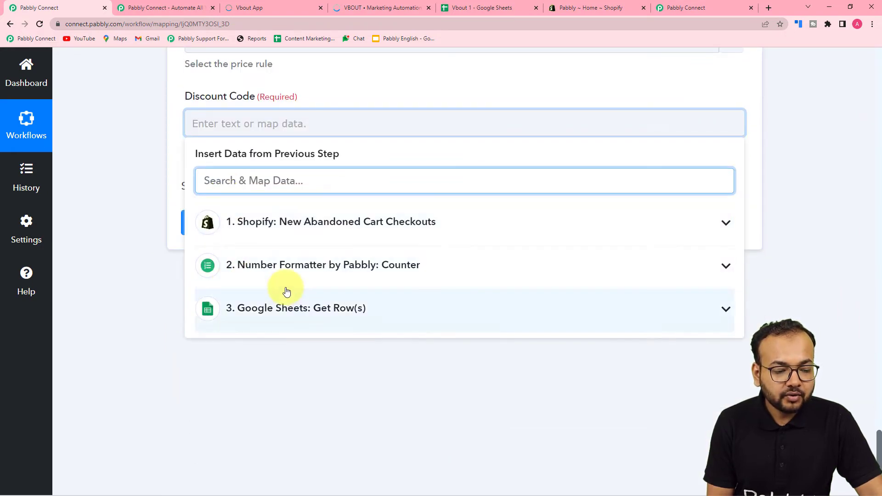
left_click(258, 311)
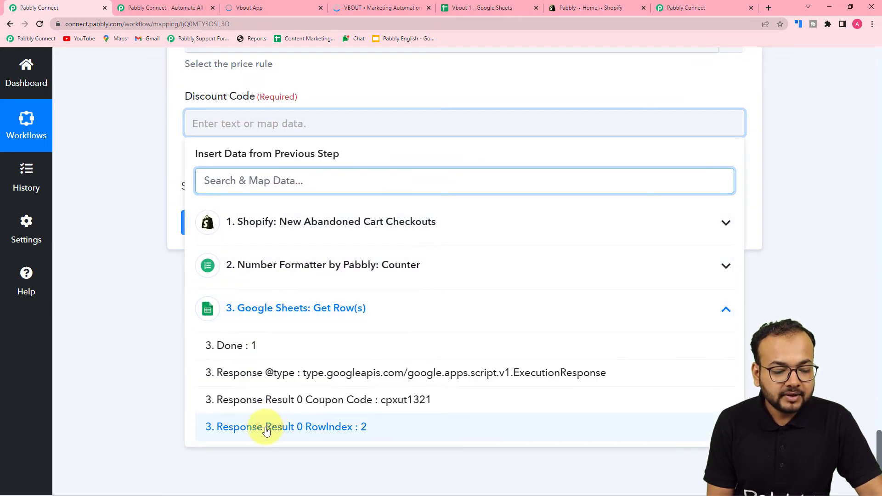
left_click(265, 426)
left_click(136, 278)
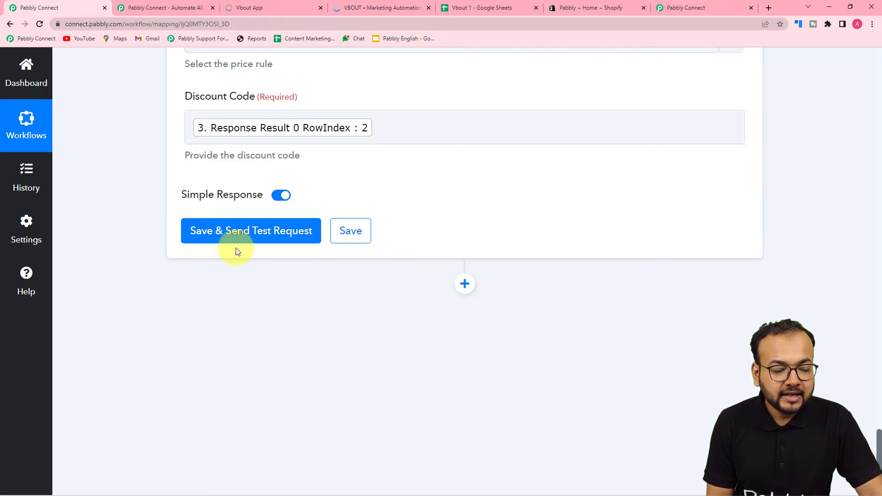
left_click(230, 236)
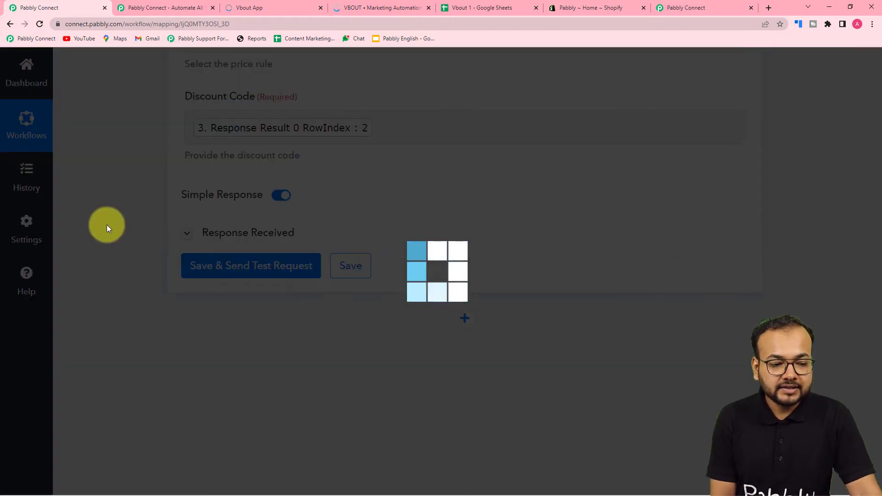
scroll(107, 225, "down", 3)
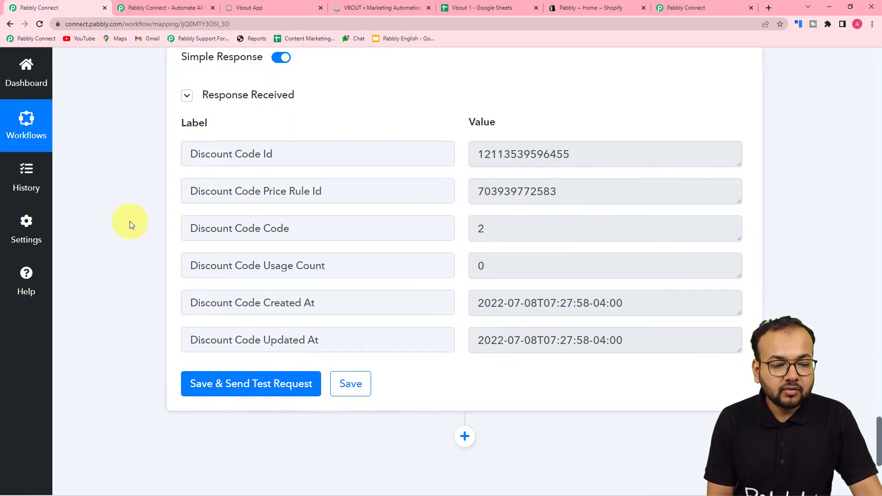
scroll(131, 225, "down", 4)
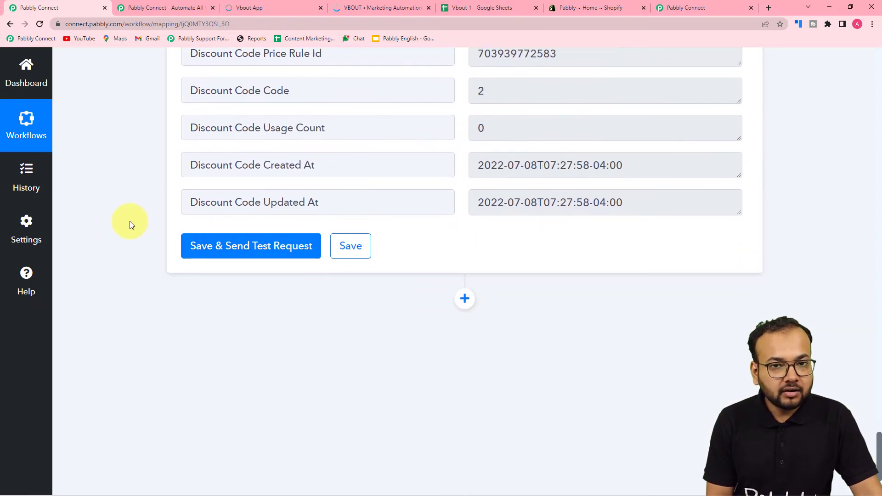
scroll(129, 225, "down", 1)
scroll(129, 224, "down", 1)
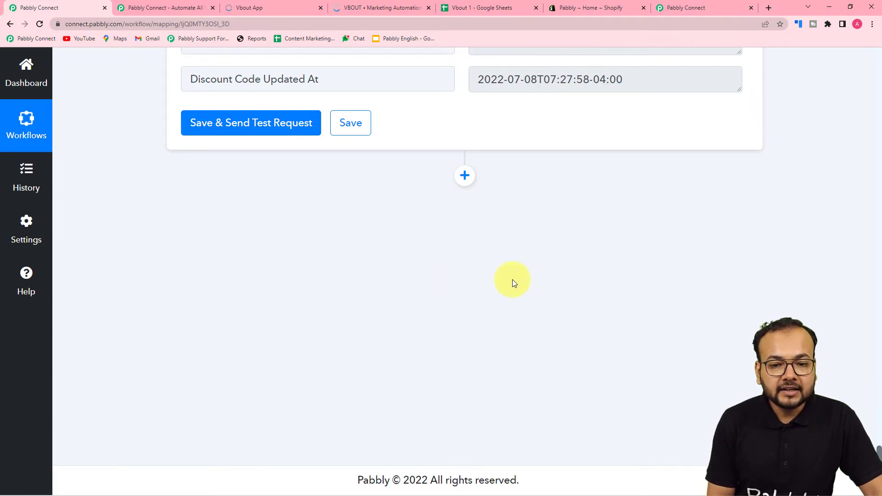
scroll(768, 309, "up", 15)
scroll(769, 312, "up", 9)
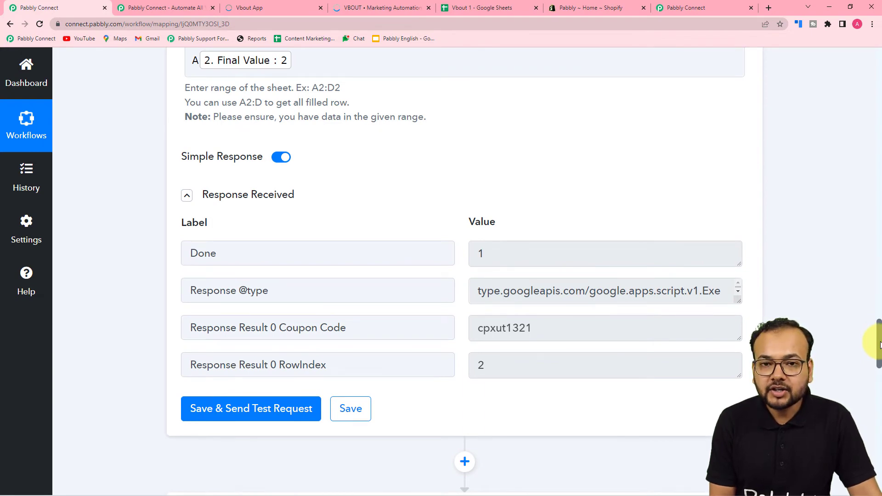
scroll(776, 303, "down", 3)
scroll(774, 300, "down", 20)
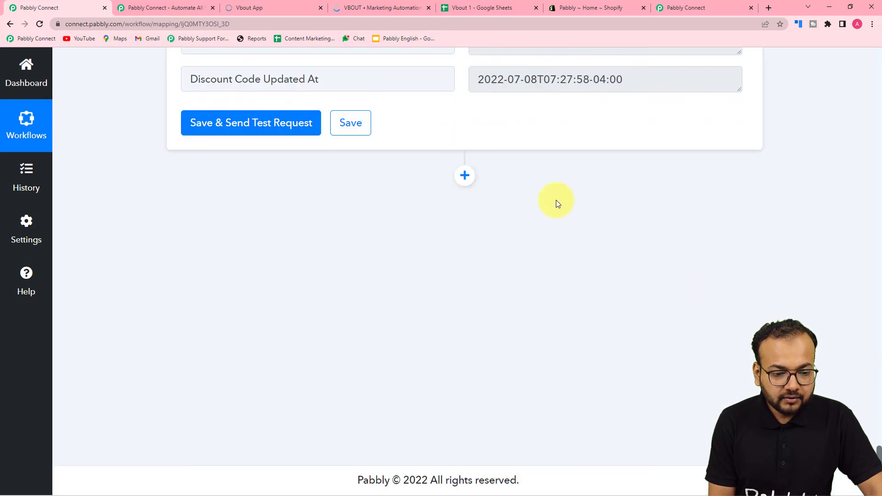
- Add an action step after the discount step using Vbout with the Get Contact by Email event
left_click(465, 175)
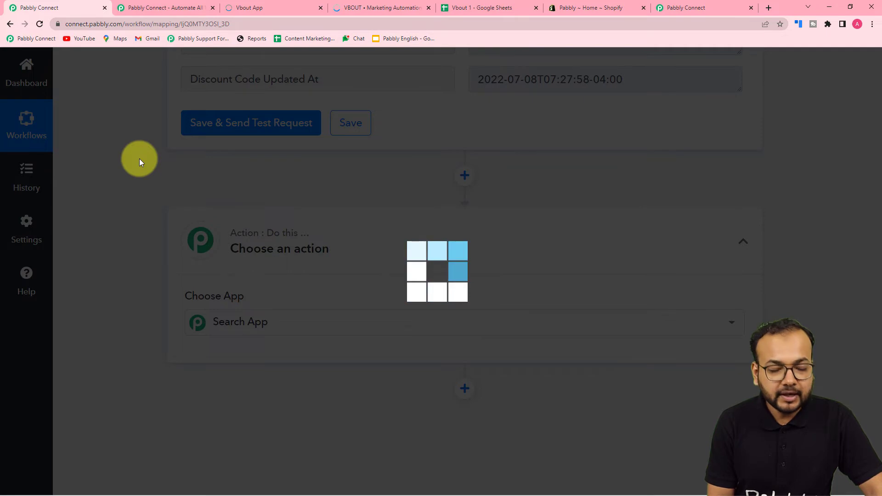
scroll(166, 222, "down", 4)
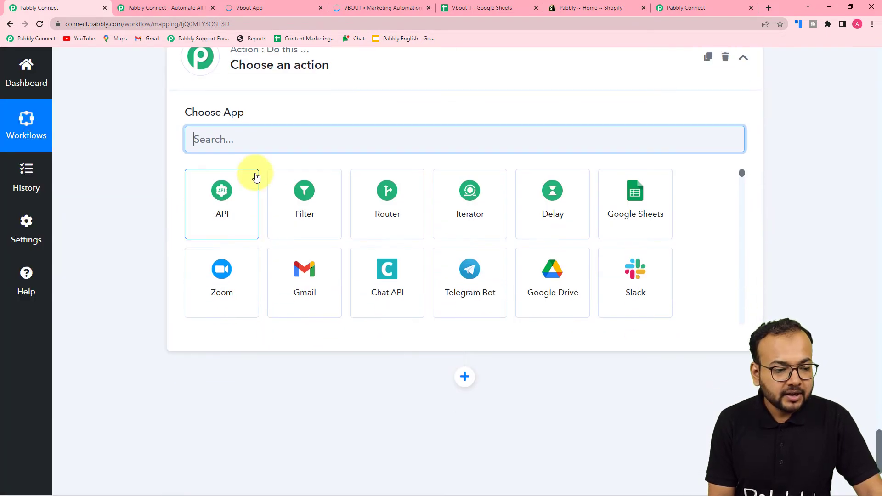
left_click(252, 139)
type("vbou")
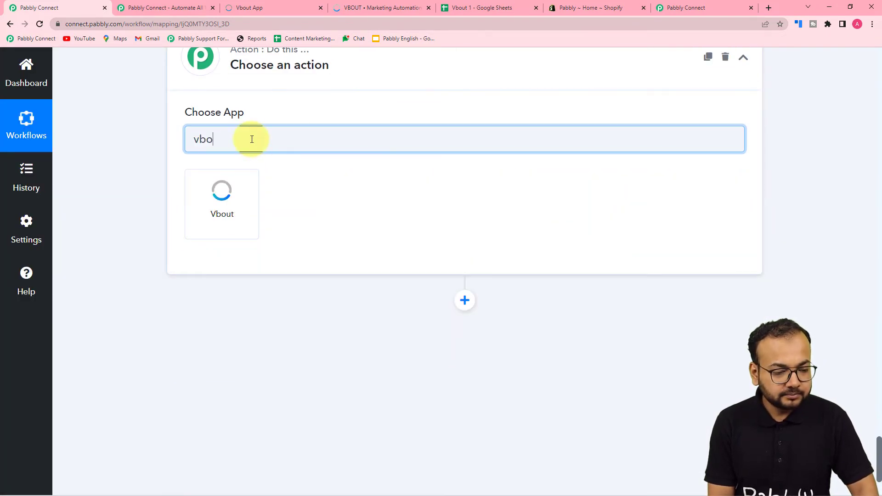
left_click(220, 216)
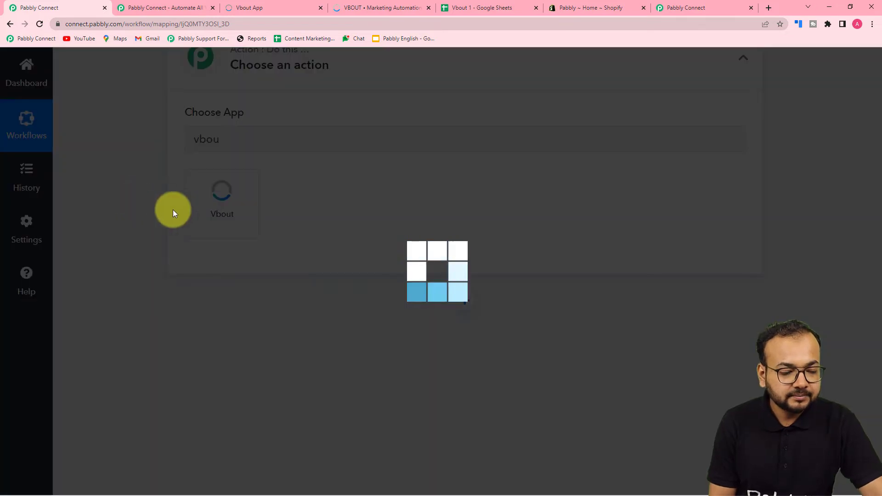
scroll(290, 181, "down", 1)
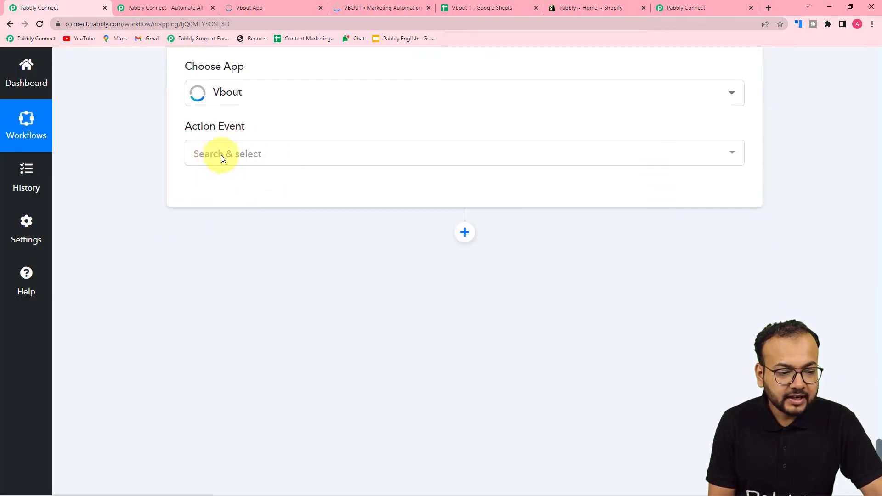
left_click(313, 157)
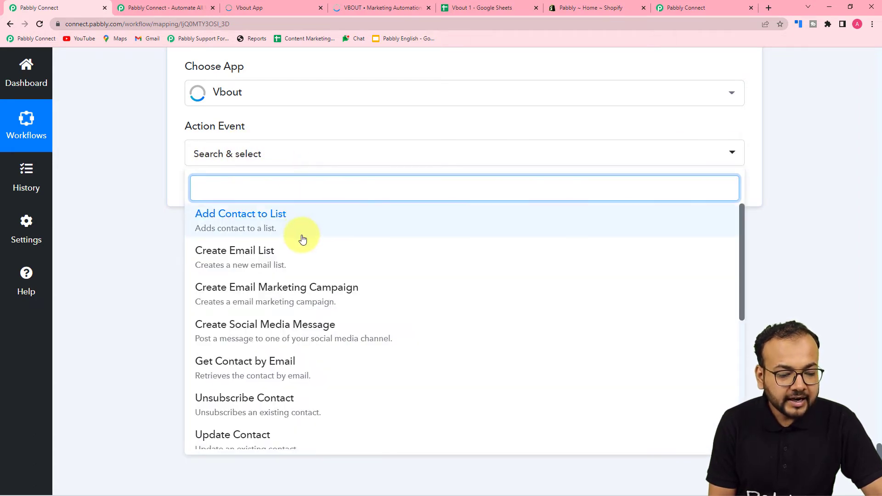
left_click(267, 371)
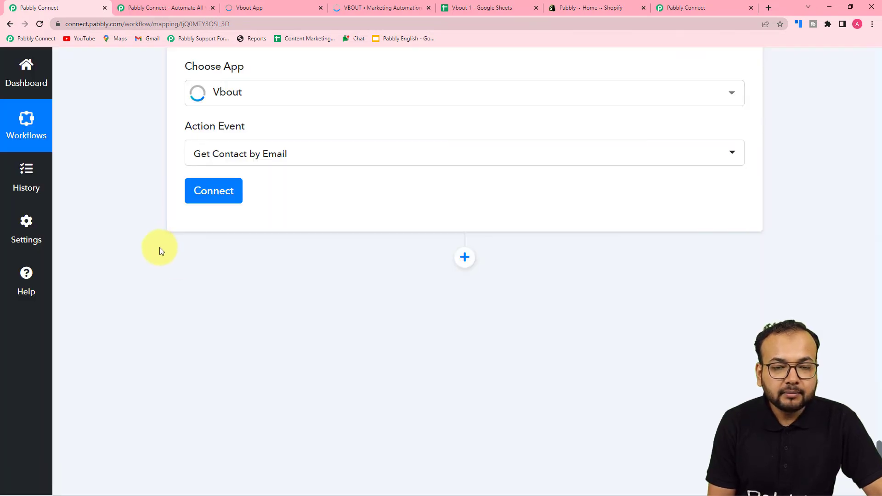
scroll(409, 225, "up", 15)
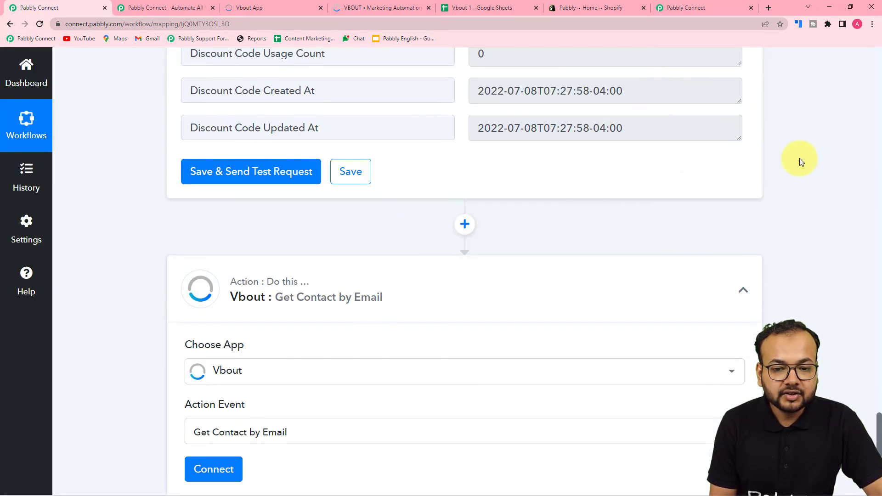
scroll(870, 299, "up", 4)
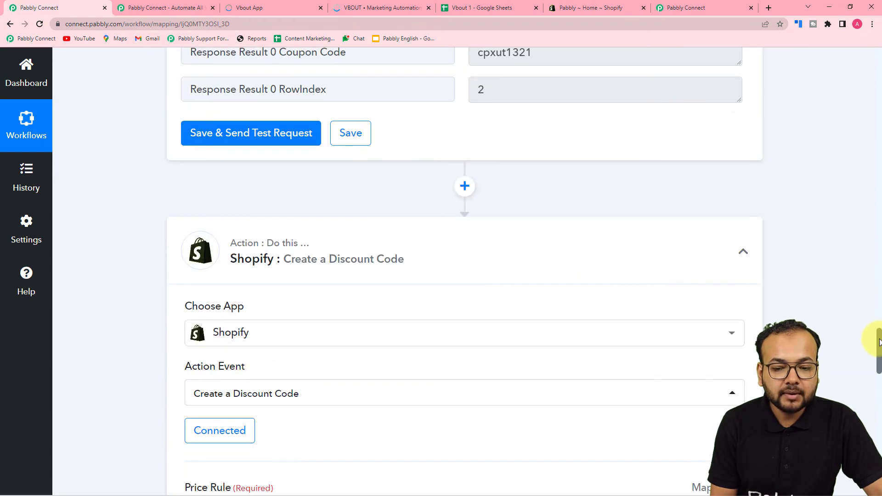
left_click_drag(879, 342, 878, 90)
scroll(803, 138, "up", 5)
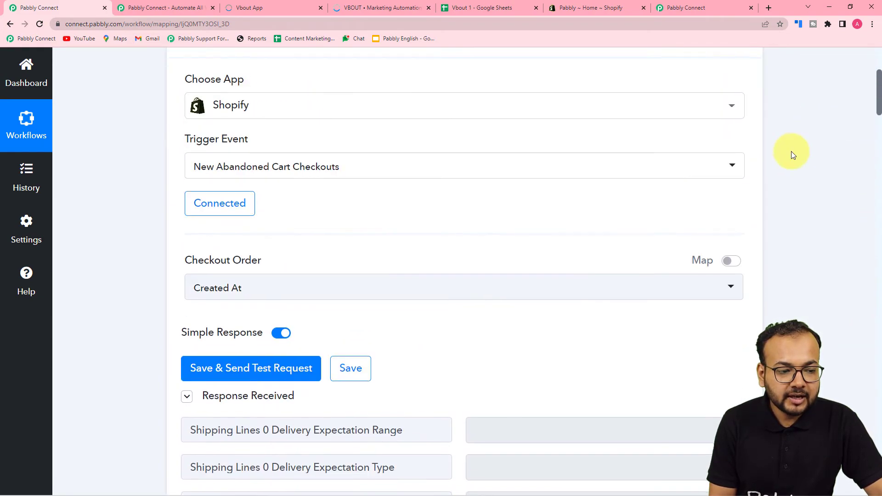
scroll(656, 238, "down", 14)
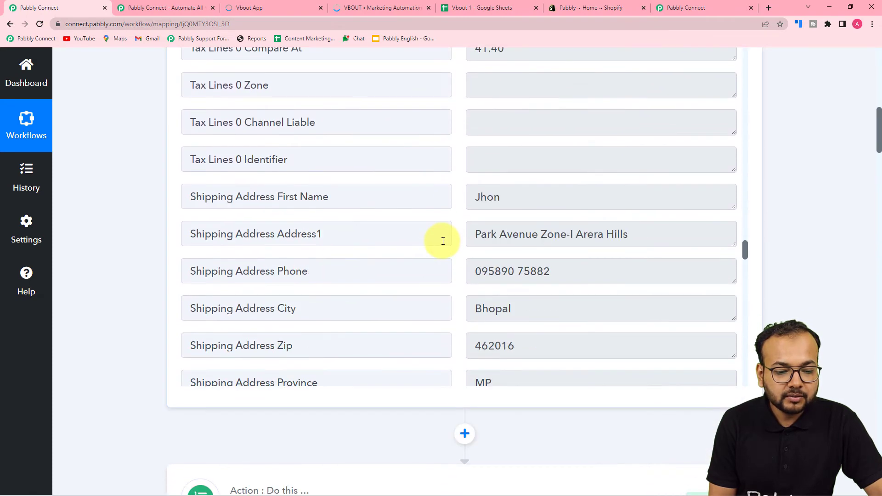
scroll(442, 241, "down", 12)
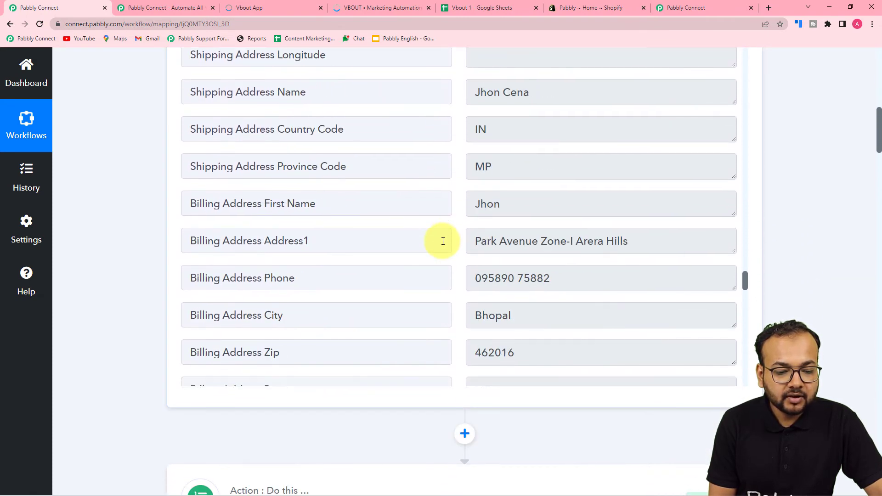
scroll(443, 241, "down", 10)
scroll(443, 241, "up", 7)
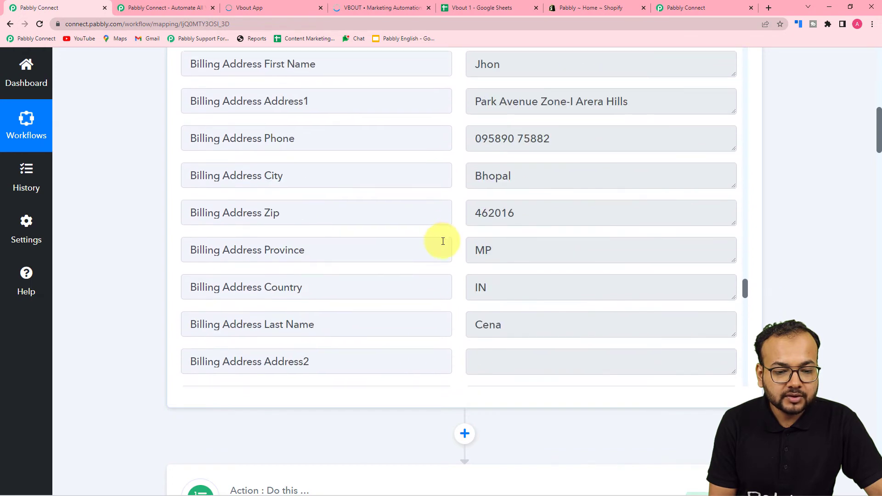
scroll(443, 241, "up", 15)
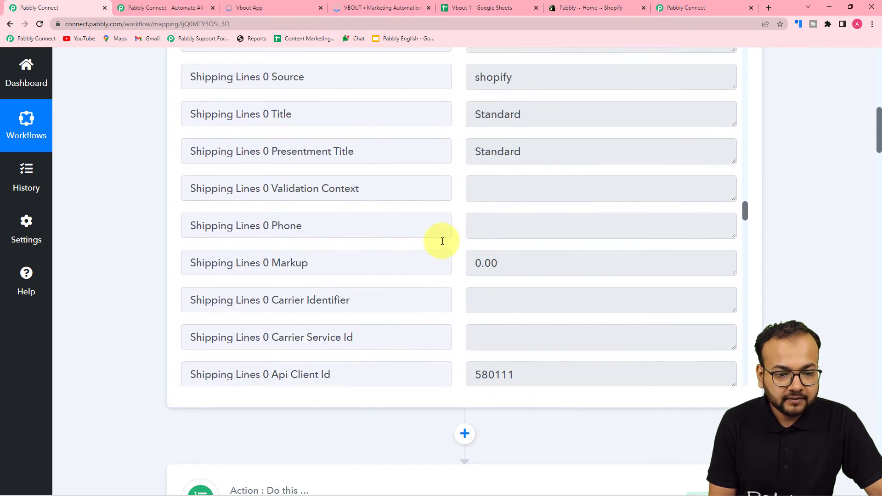
scroll(443, 241, "up", 16)
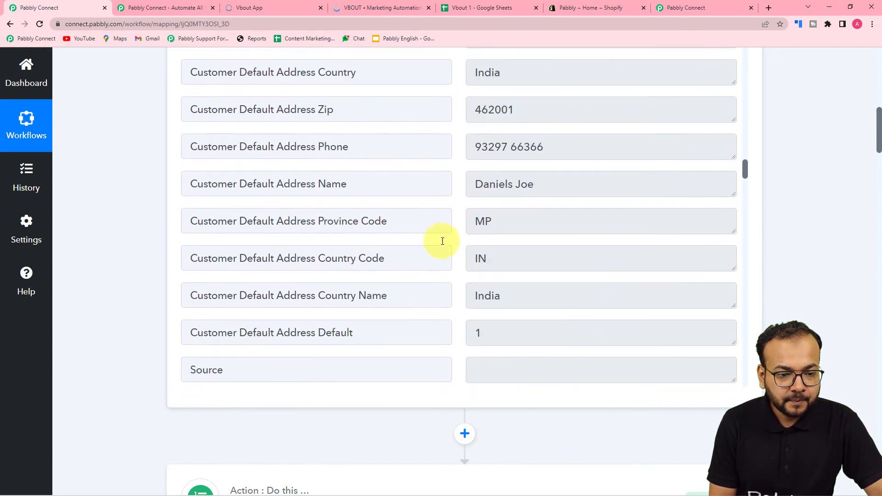
scroll(442, 240, "up", 10)
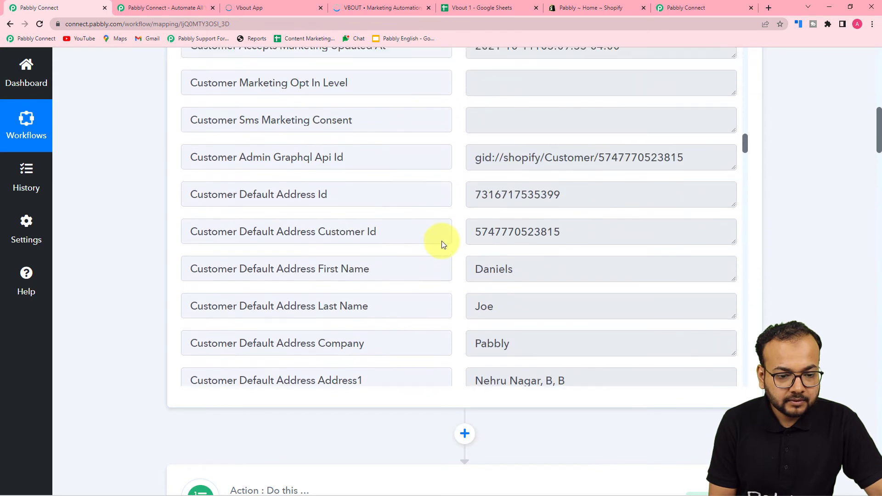
scroll(442, 240, "up", 7)
scroll(442, 241, "up", 6)
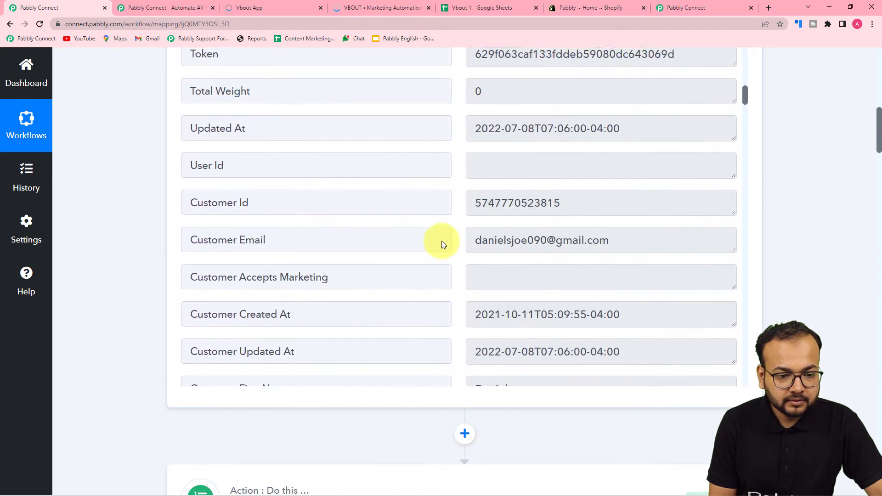
scroll(284, 226, "down", 2)
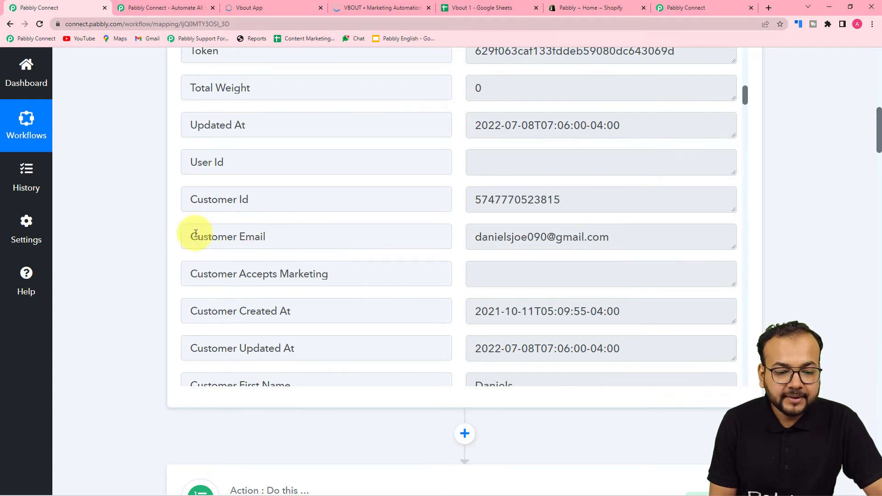
scroll(152, 229, "down", 3)
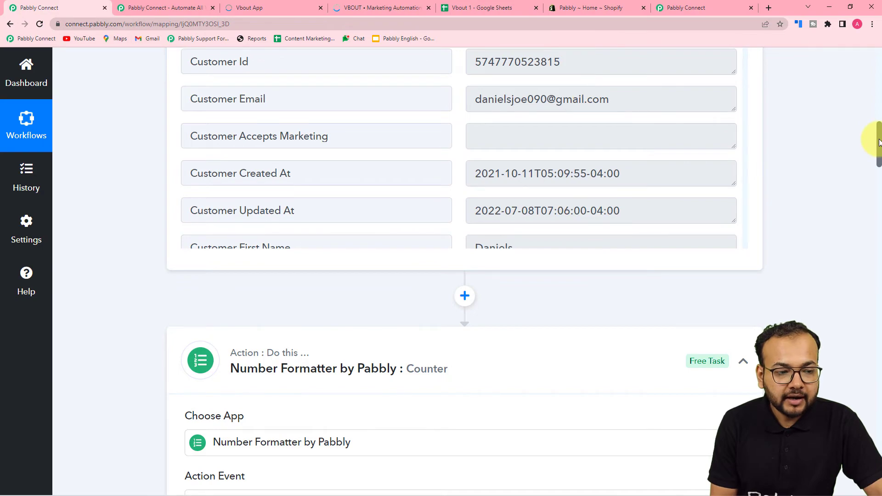
left_click_drag(878, 142, 805, 407)
scroll(717, 357, "down", 5)
scroll(716, 357, "down", 15)
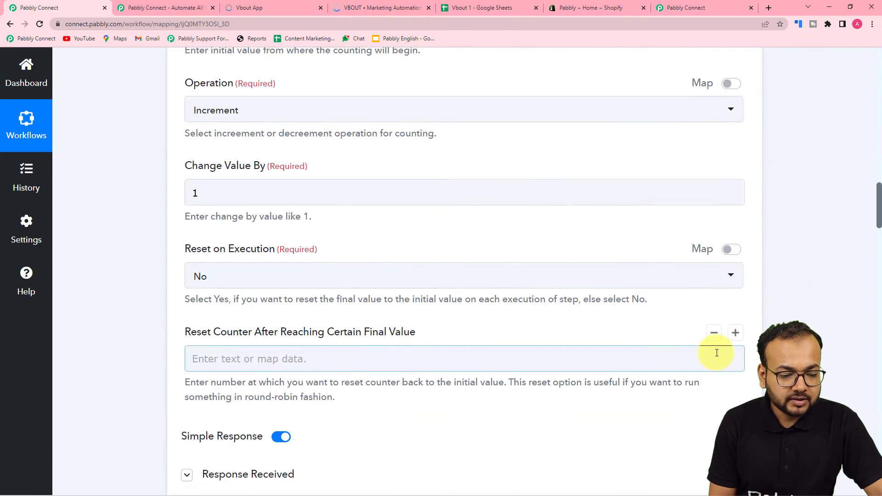
scroll(715, 352, "down", 20)
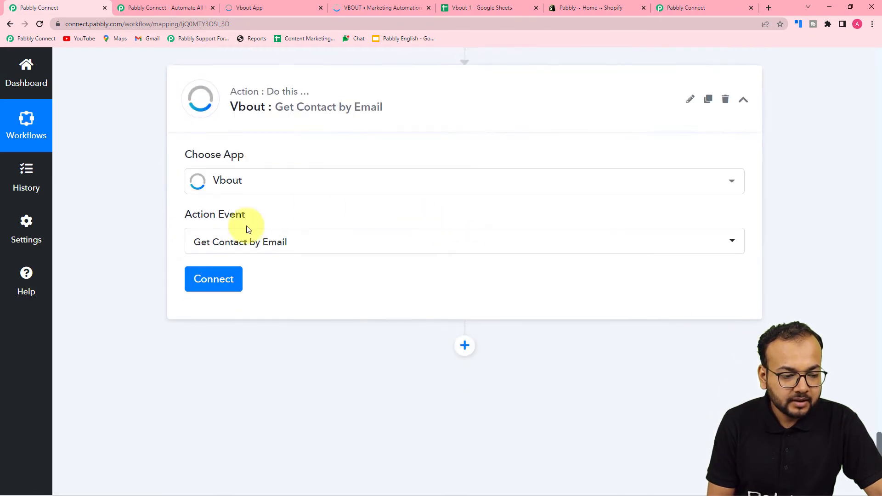
- Begin a new Vbout #13 connection needing an API User Key, and check the Vbout app tab
left_click(213, 280)
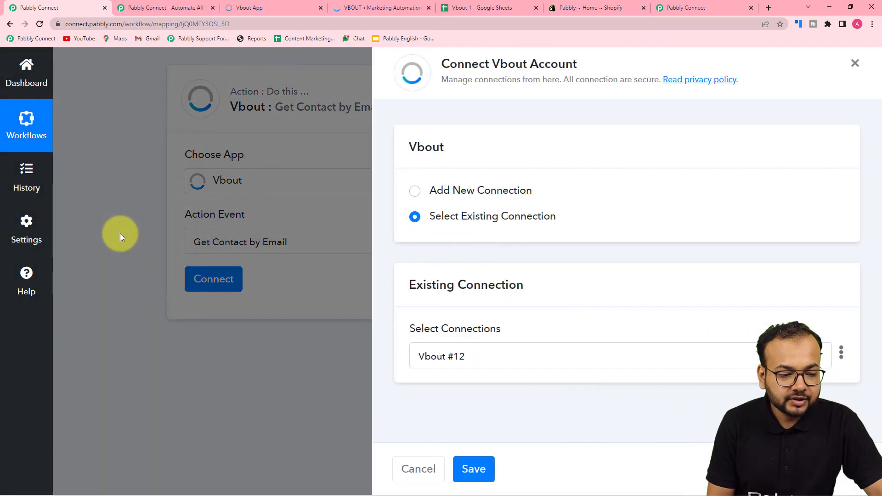
left_click(415, 195)
scroll(557, 347, "down", 1)
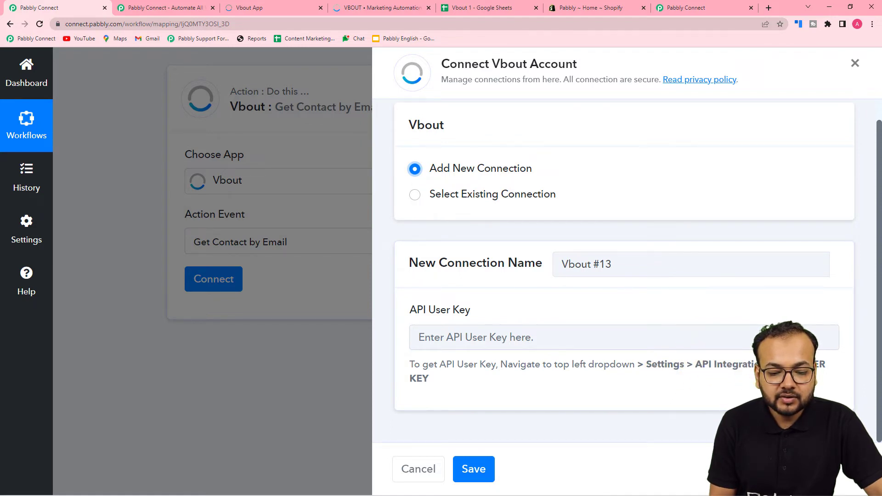
left_click(401, 12)
left_click(278, 6)
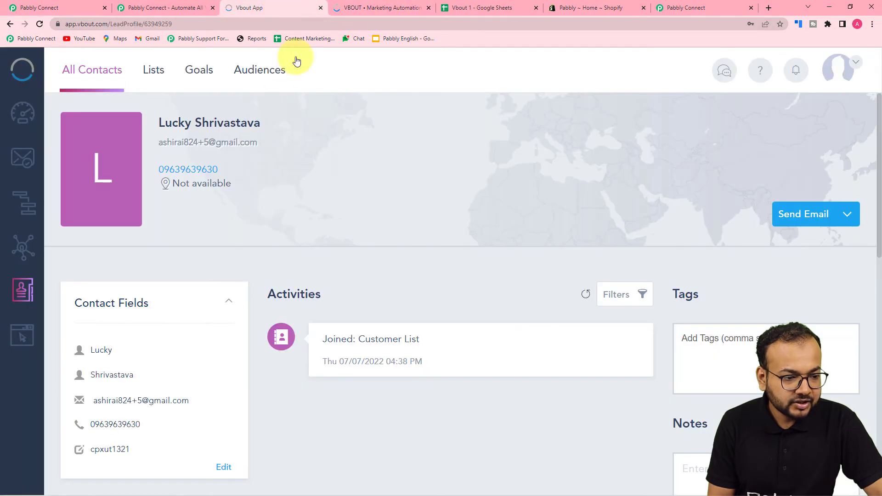
left_click(45, 5)
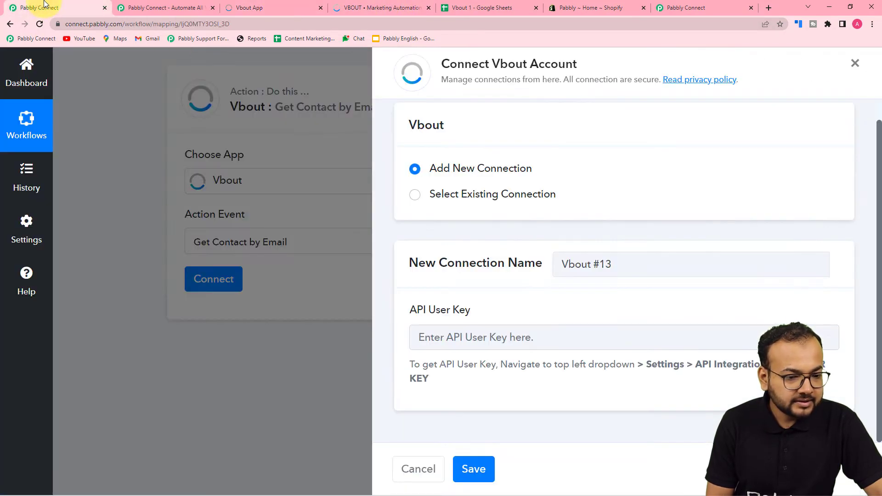
- Open Vbout's API Integrations settings and reveal the hidden API user key
left_click(282, 4)
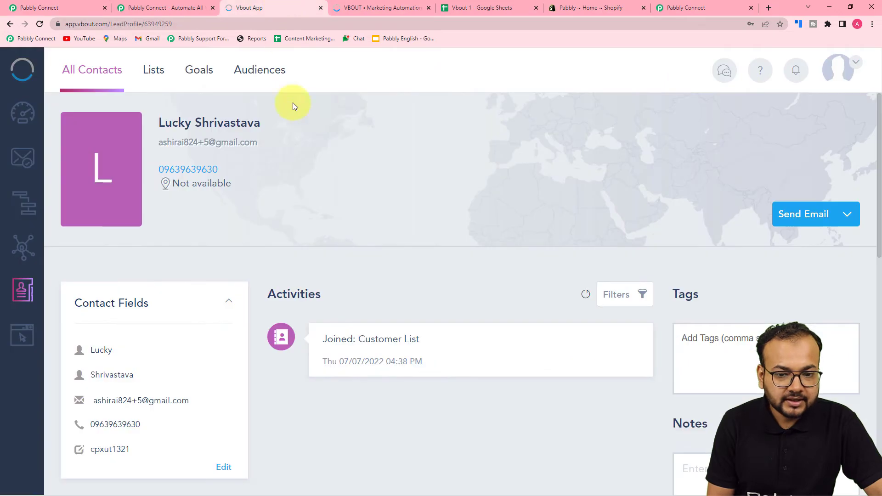
scroll(224, 140, "down", 5)
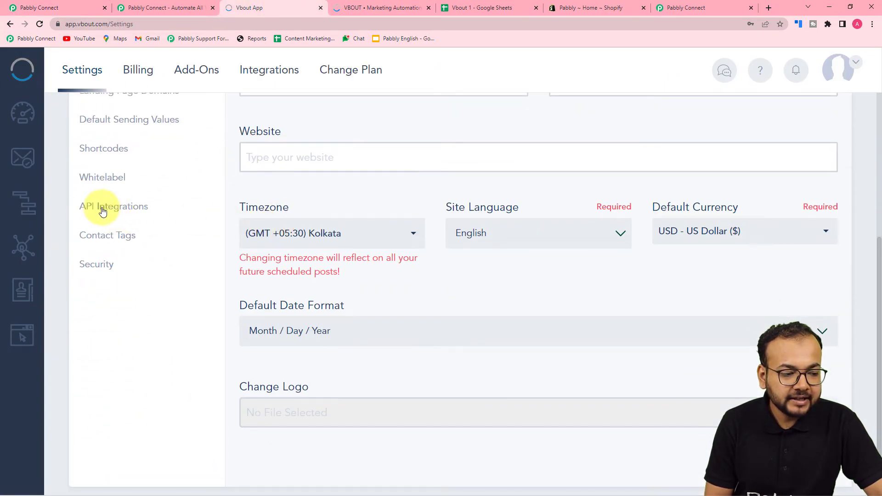
left_click(102, 210)
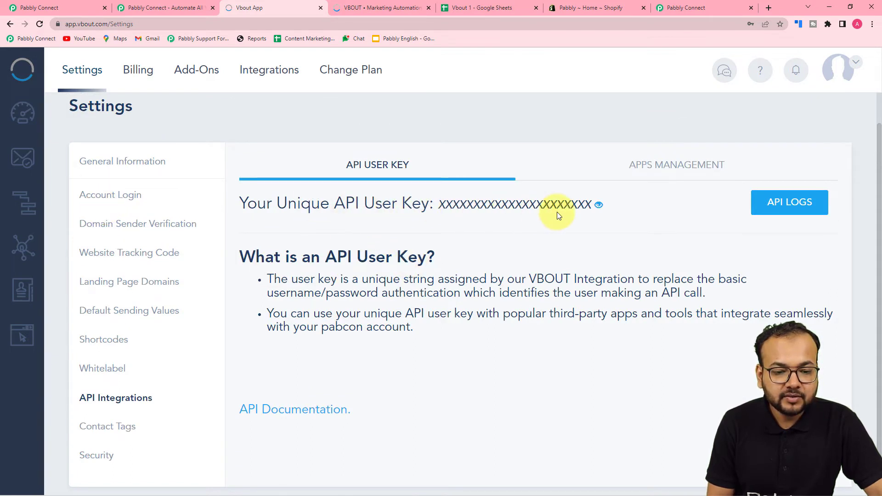
left_click(599, 204)
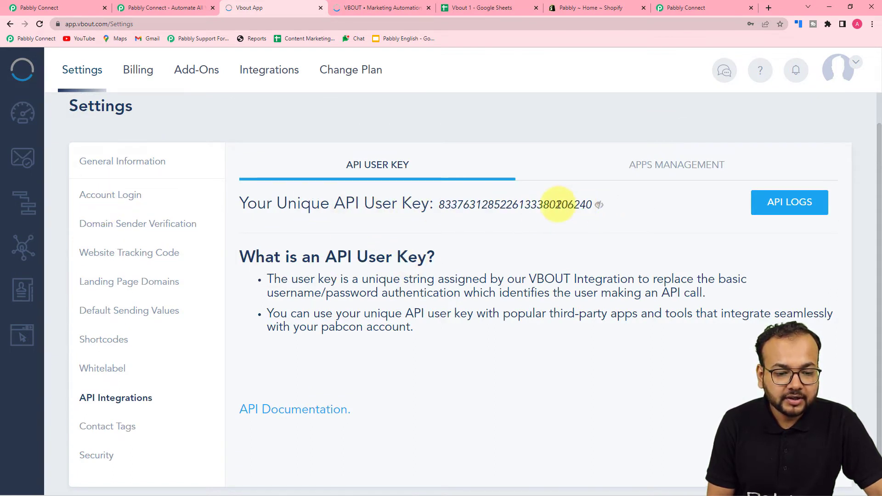
- Copy the full API user key and return to Pabbly Connect
triple_click(558, 204)
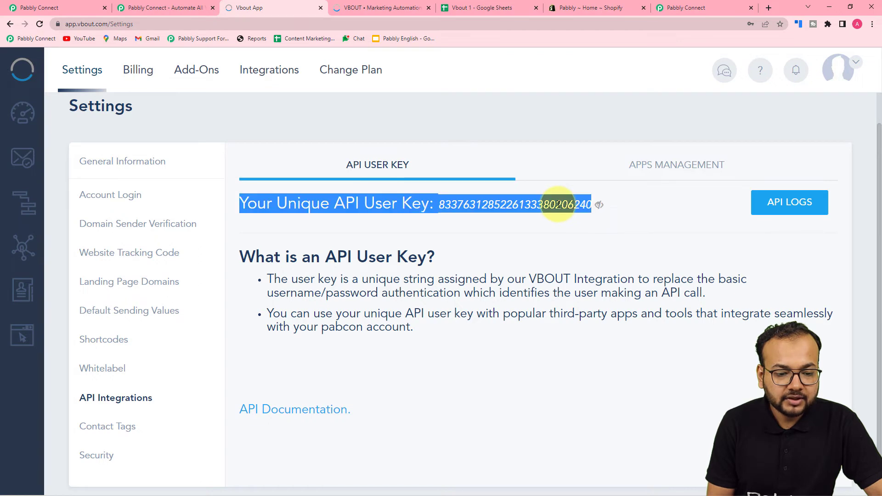
triple_click(445, 206)
left_click(439, 207)
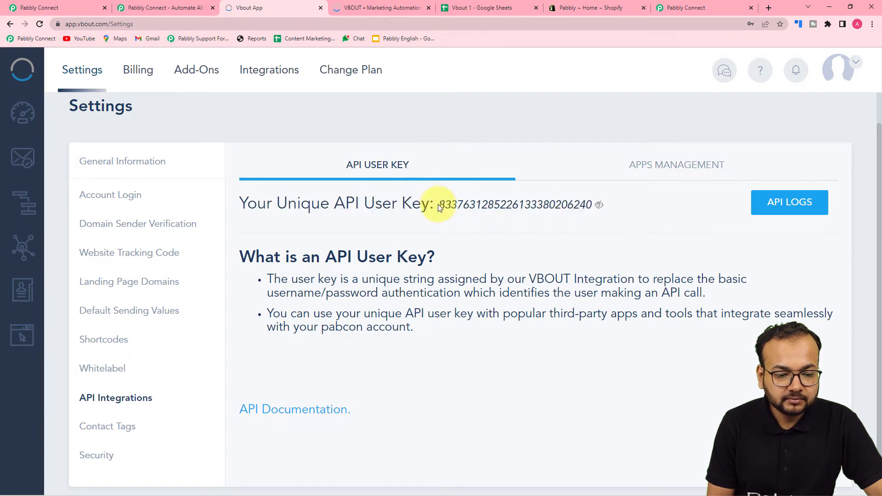
left_click_drag(454, 206, 591, 220)
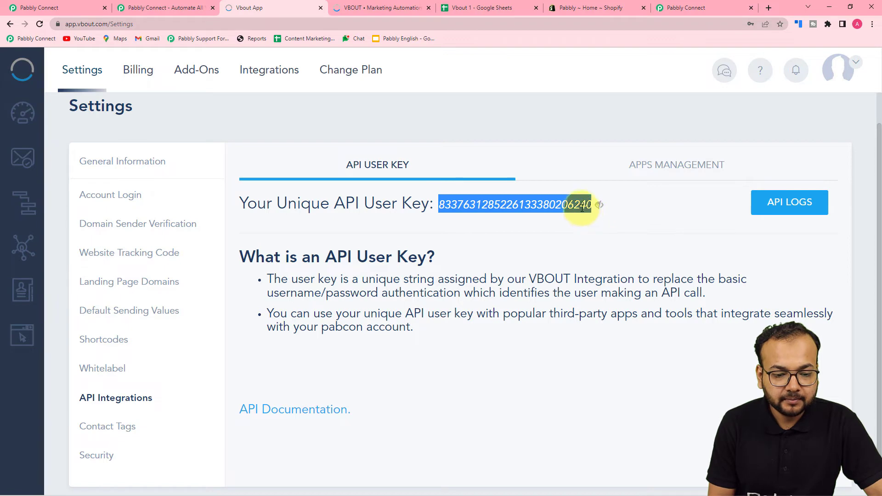
right_click(582, 207)
left_click(588, 219)
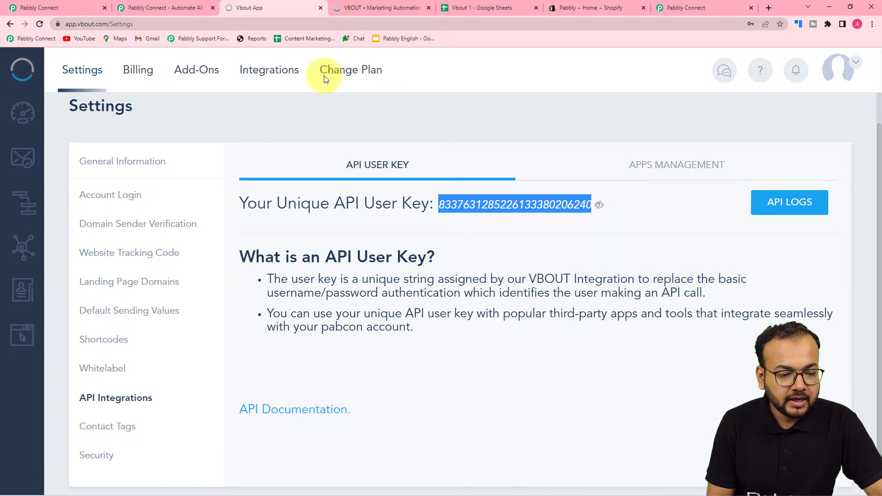
left_click(97, 6)
- Paste the API user key, save the Vbout #13 connection, then go back to Vbout
right_click(510, 331)
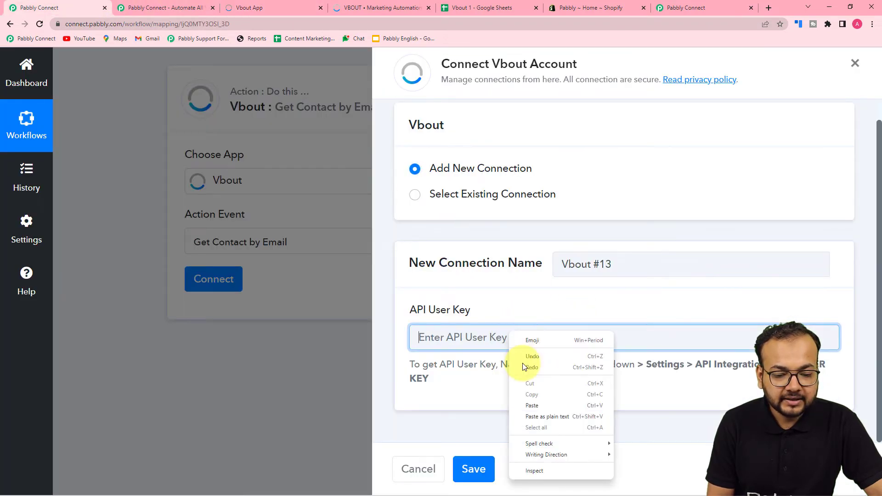
left_click(541, 418)
left_click(472, 468)
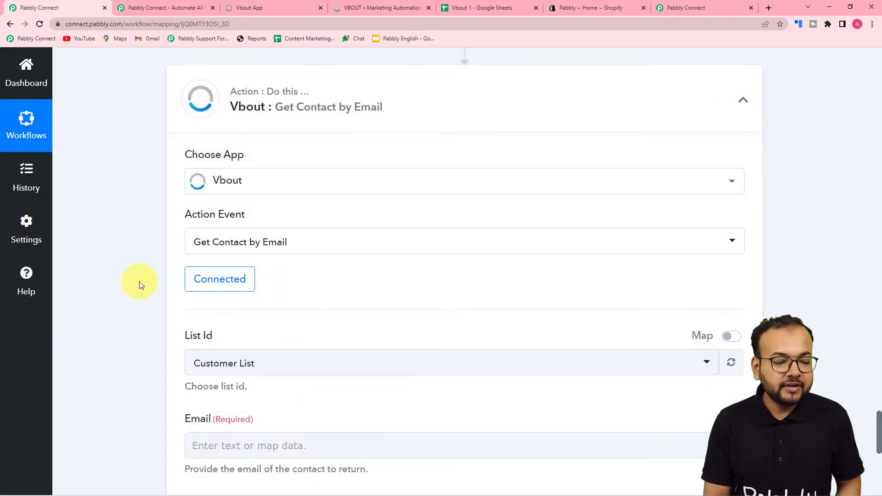
scroll(140, 281, "down", 4)
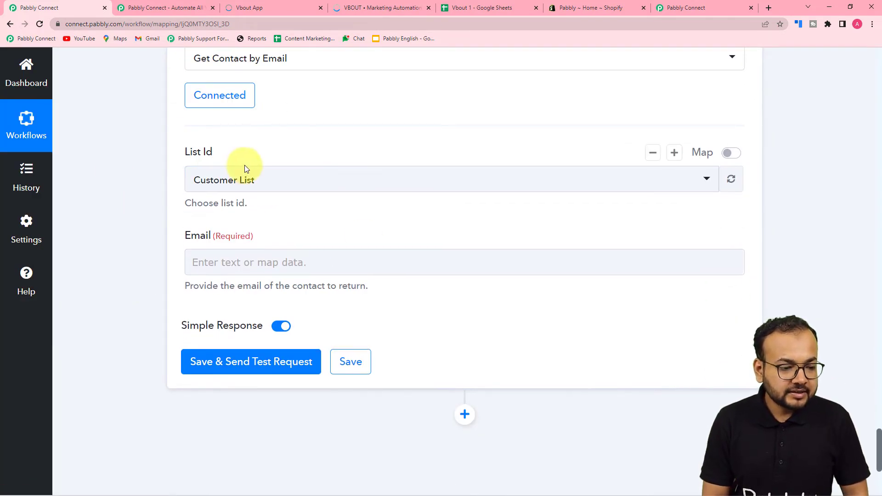
left_click(273, 4)
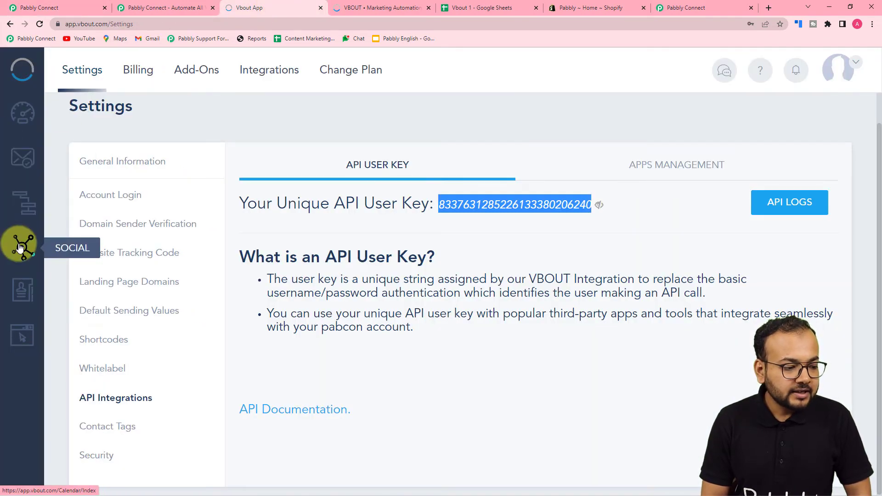
- Browse Vbout's Contacts and its Lists tab, then return to Pabbly Connect
left_click(24, 289)
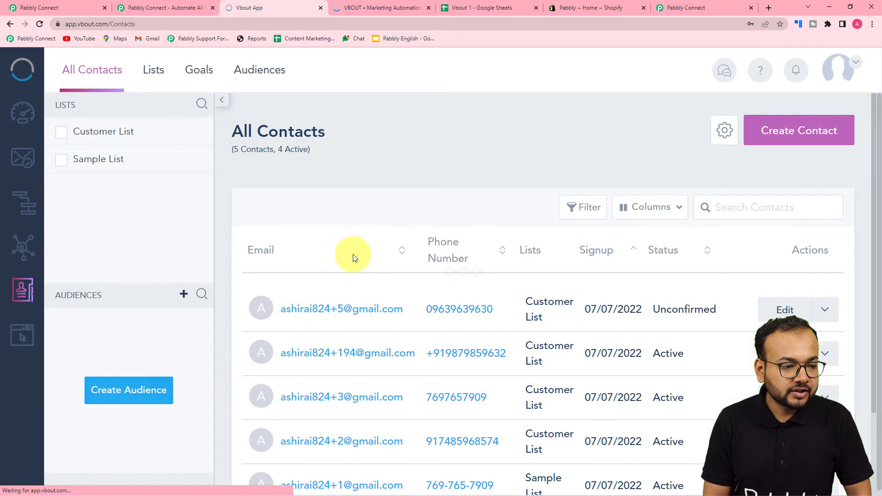
left_click(167, 69)
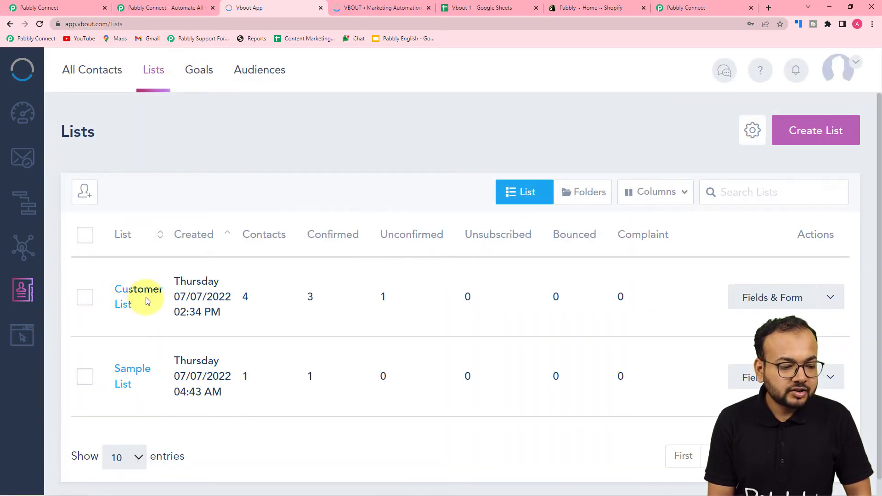
left_click(39, 9)
- Set List Id to Customer List and map the Shopify trigger's 1. Email into Email
left_click(252, 188)
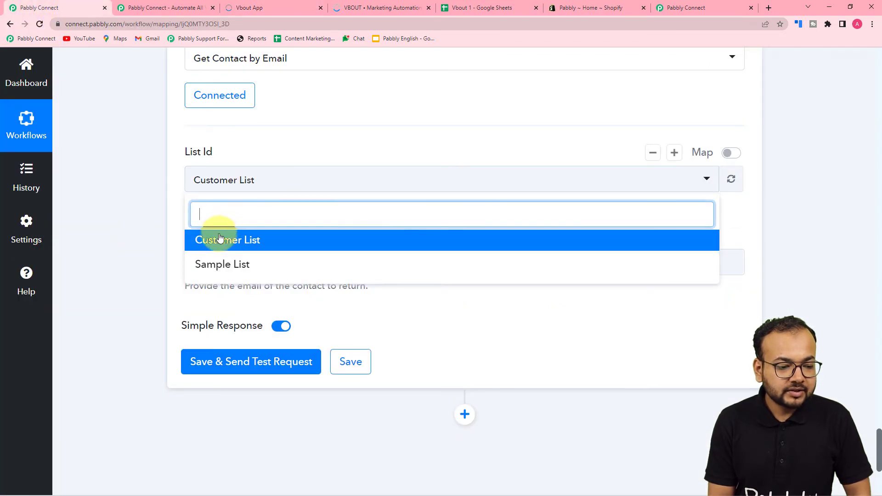
left_click(219, 239)
left_click(227, 265)
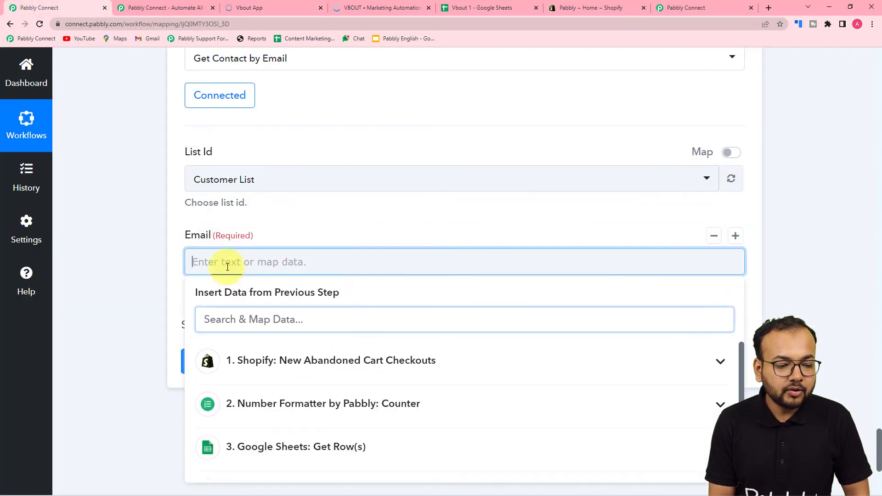
scroll(227, 266, "down", 2)
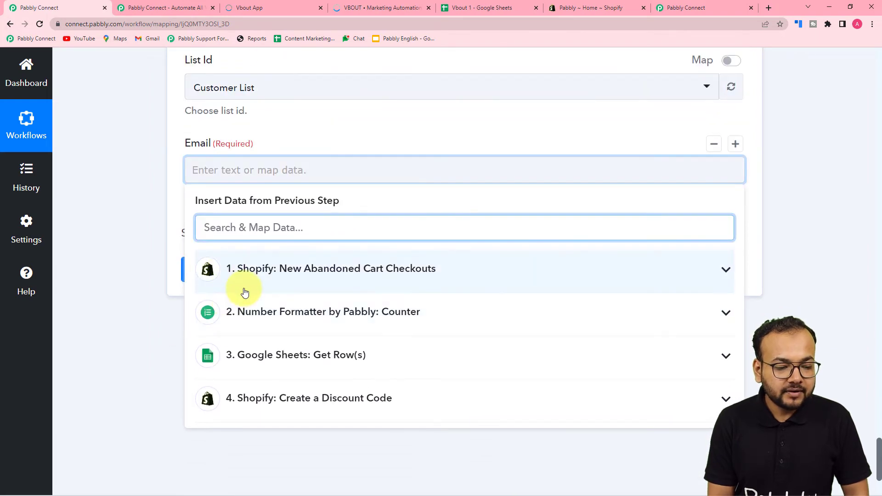
left_click(244, 293)
scroll(251, 378, "down", 7)
scroll(258, 380, "up", 3)
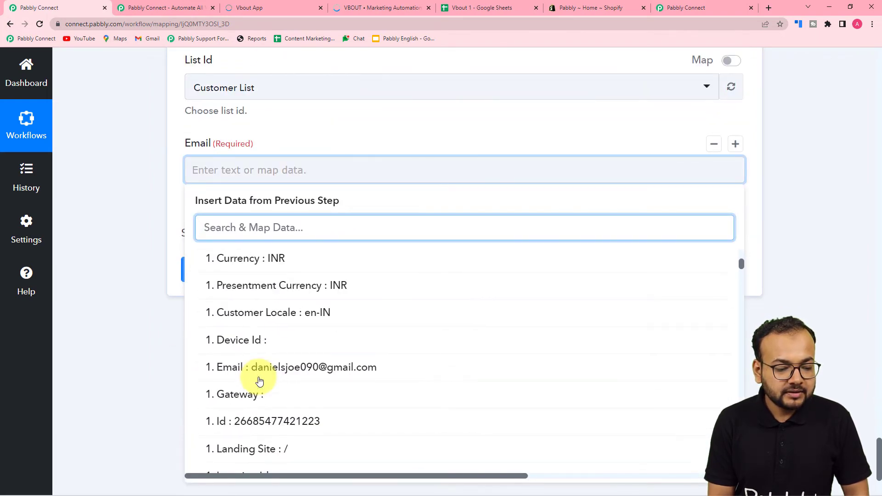
left_click(259, 381)
left_click(104, 263)
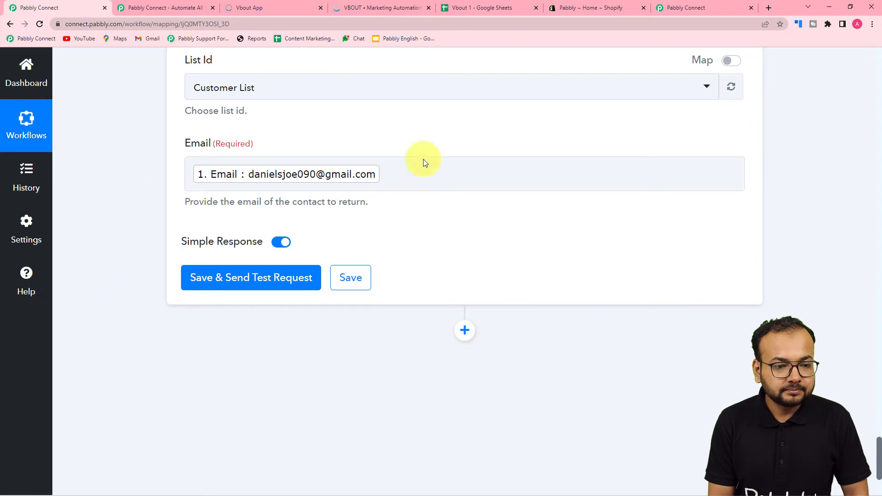
scroll(312, 207, "down", 1)
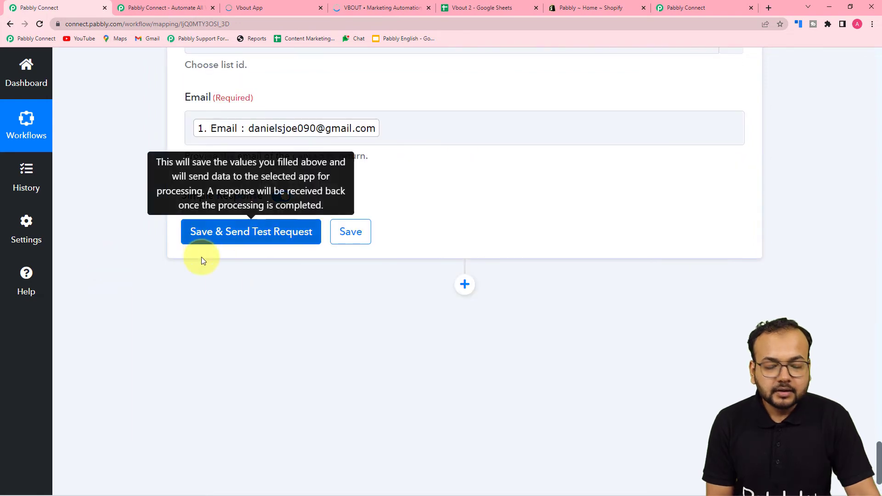
- Send a test request, review the returned contact (Listid 74033), then switch to Vbout
left_click(203, 232)
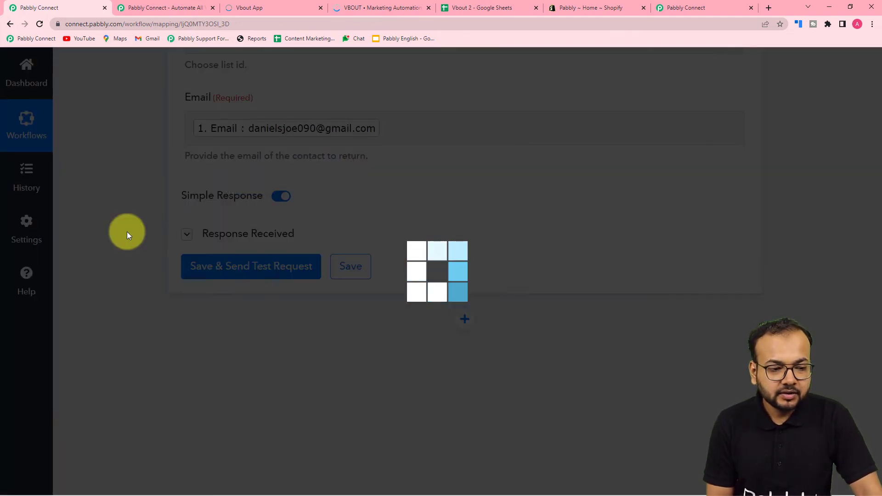
scroll(127, 231, "down", 2)
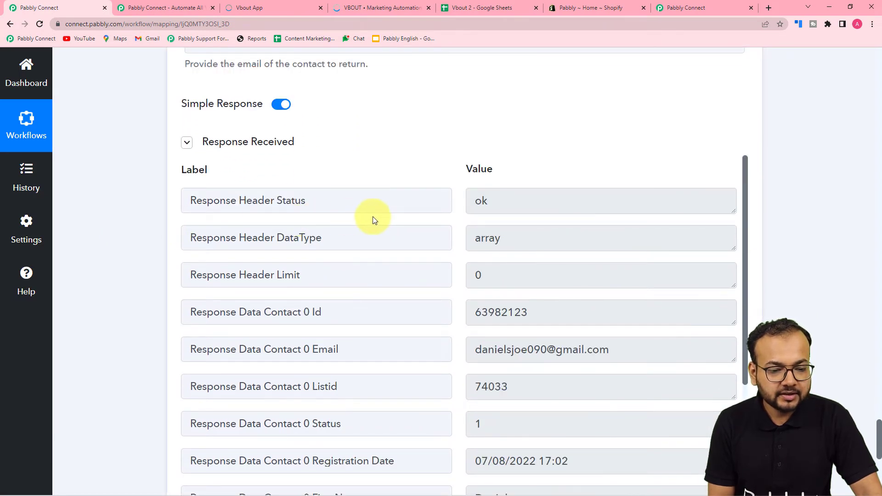
scroll(304, 278, "down", 2)
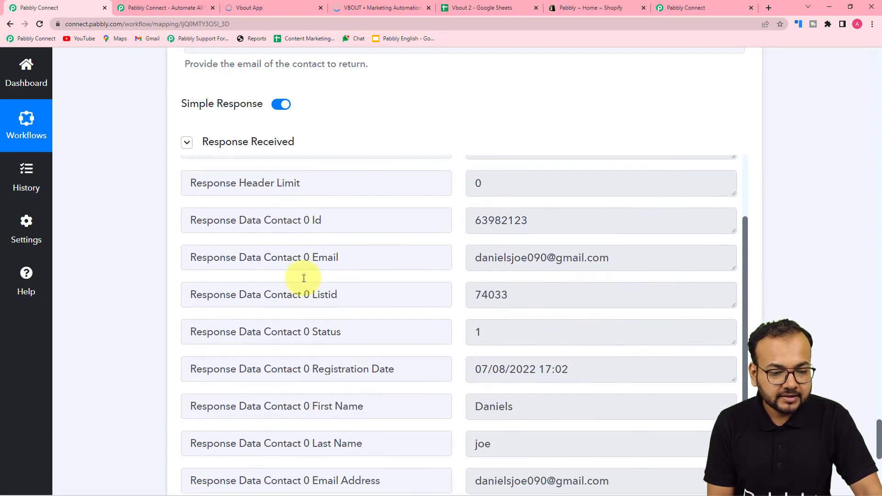
scroll(380, 296, "down", 5)
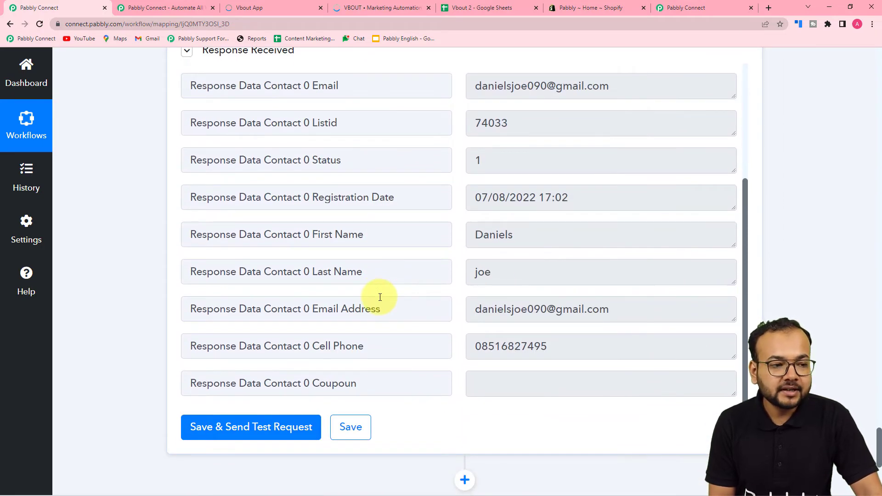
left_click(249, 7)
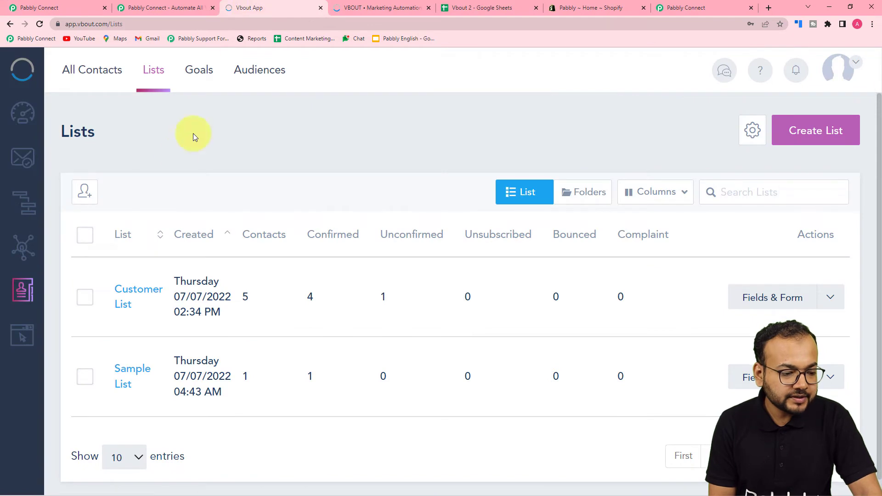
- Confirm Vbout's Customer List holds 5 contacts including the returned one, then return to Pabbly Connect
left_click(136, 292)
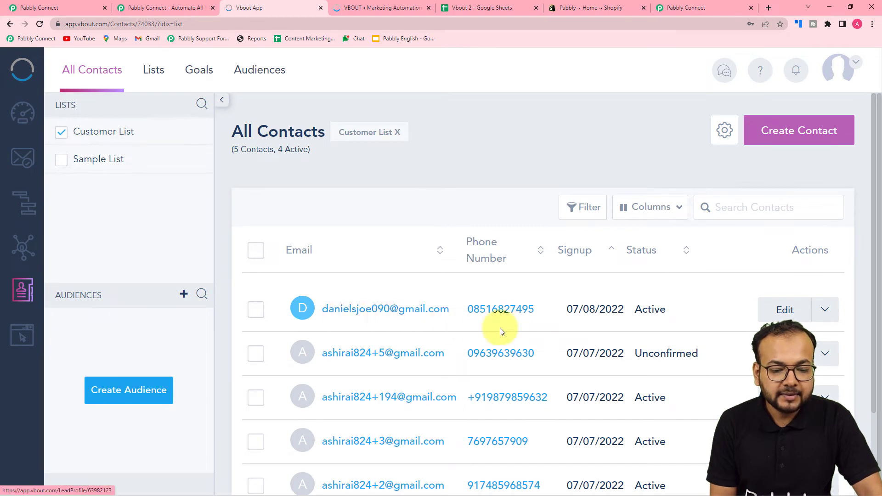
left_click(85, 4)
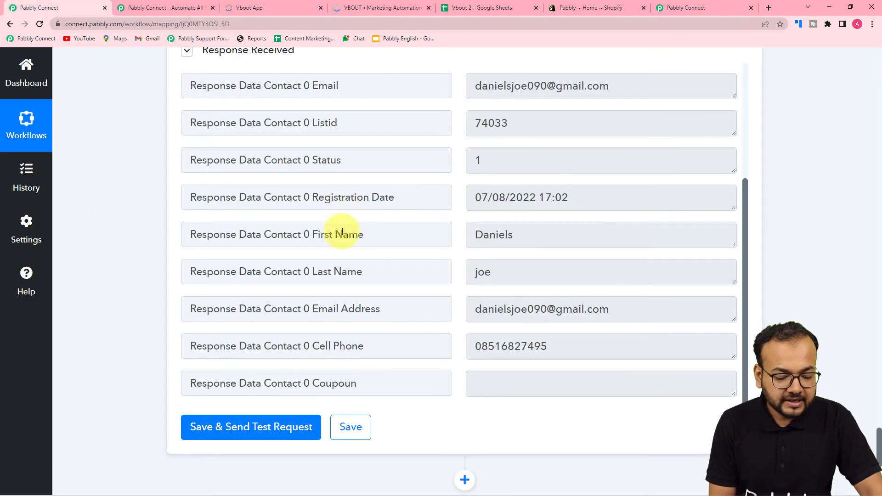
scroll(343, 232, "down", 2)
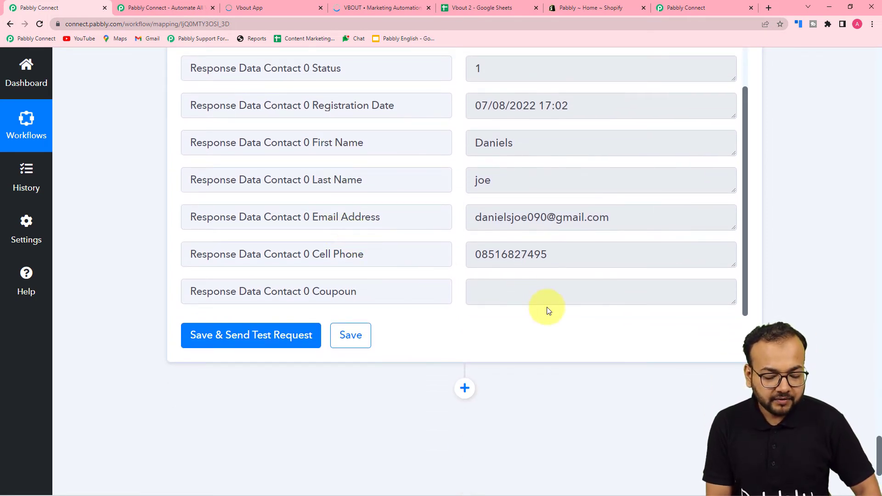
scroll(165, 299, "down", 4)
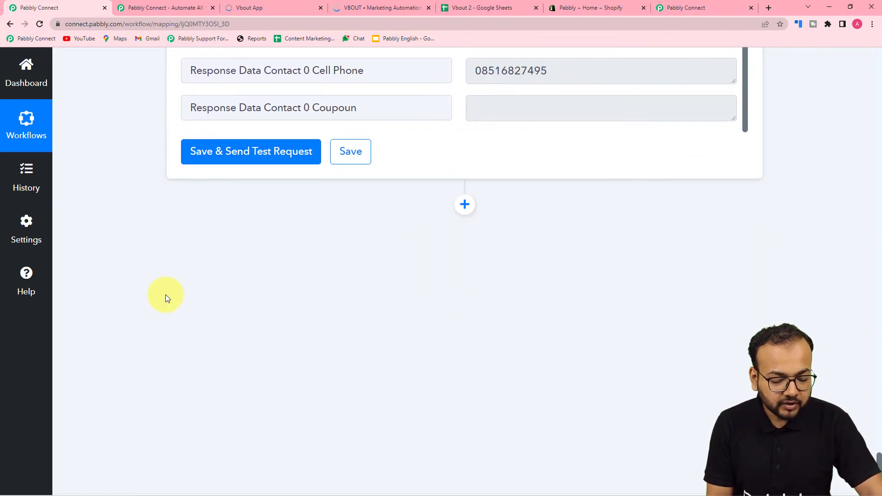
scroll(166, 297, "up", 8)
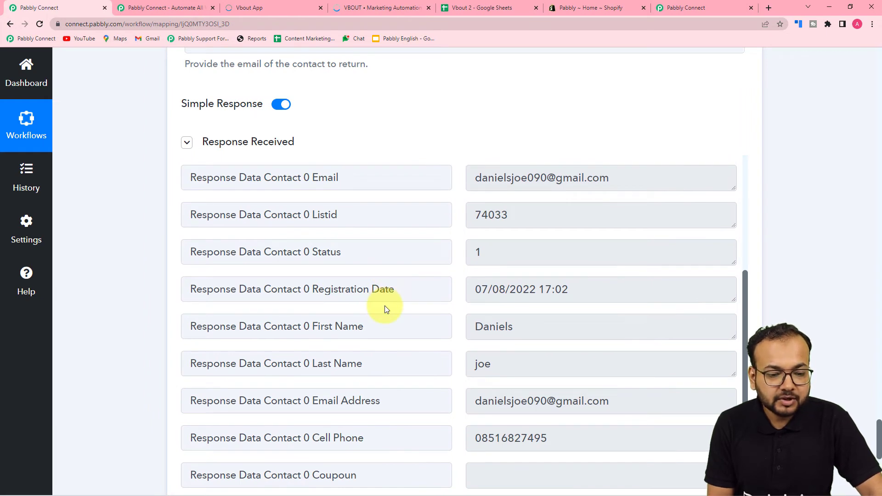
scroll(394, 326, "up", 4)
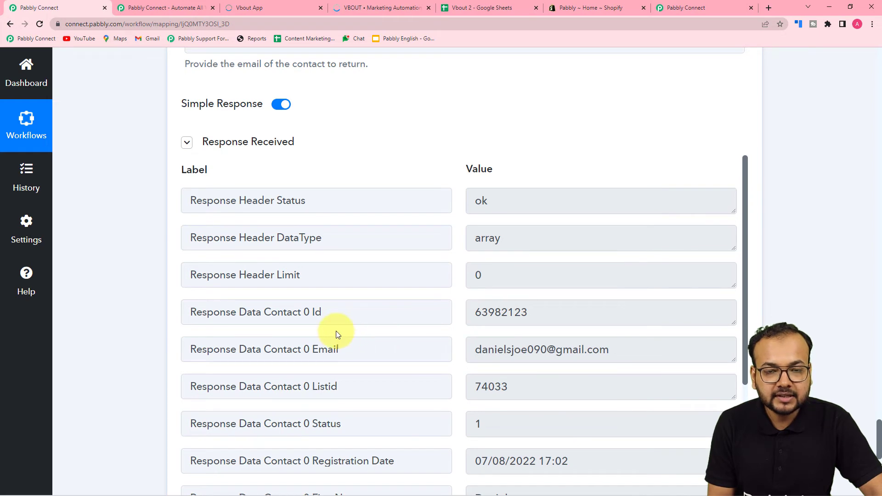
scroll(158, 310, "down", 2)
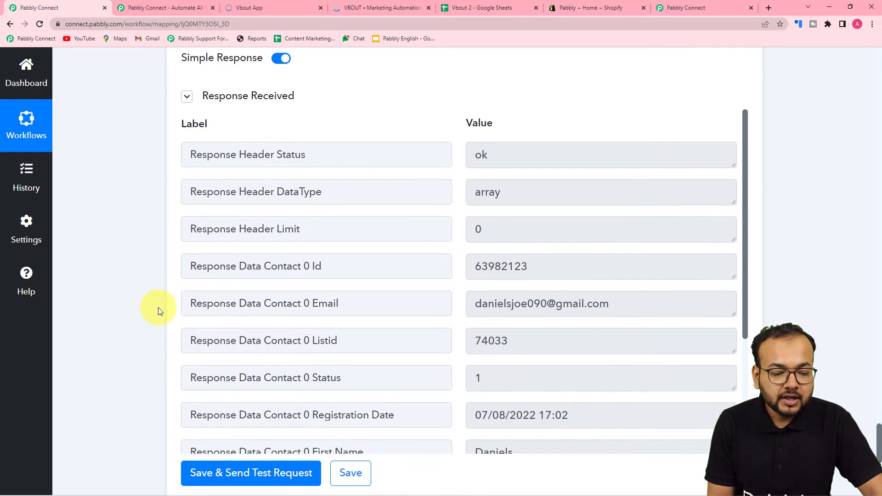
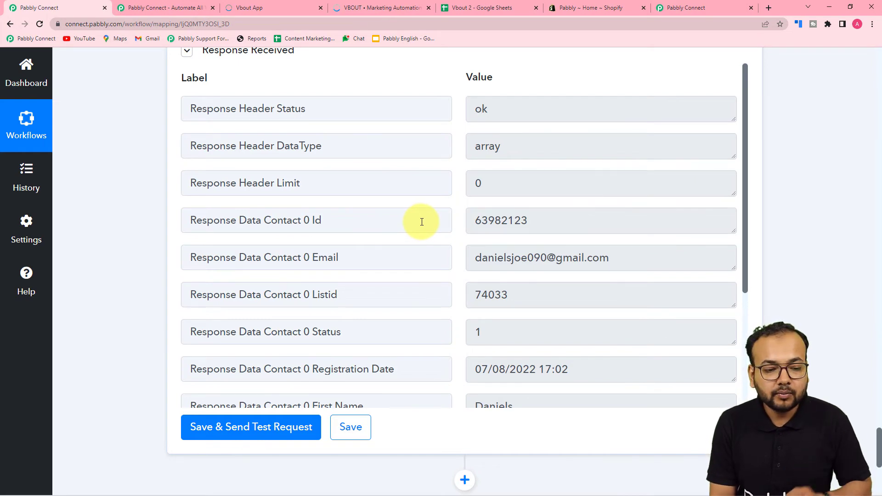
- Add a new blank action step beneath the Vbout Get Contact by Email step
scroll(115, 236, "down", 6)
left_click(464, 203)
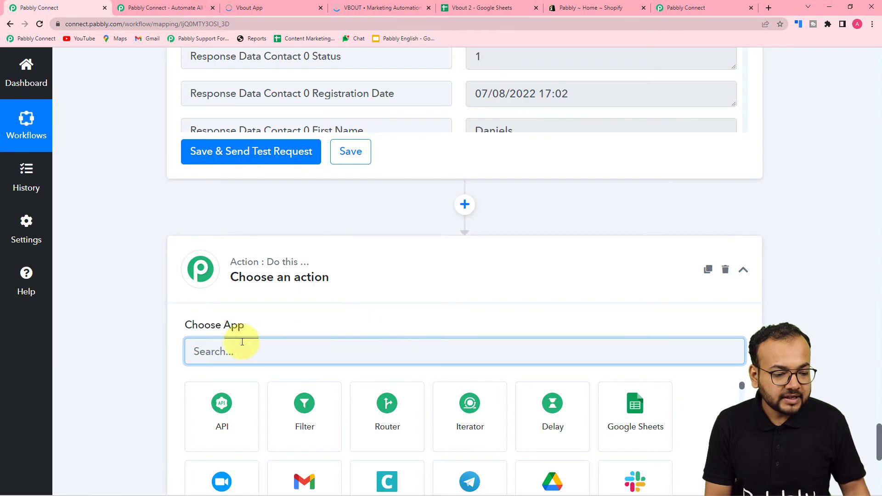
- Make the new step a Filter on Vbout's 5. Response Data Contact 0 Id
left_click(302, 416)
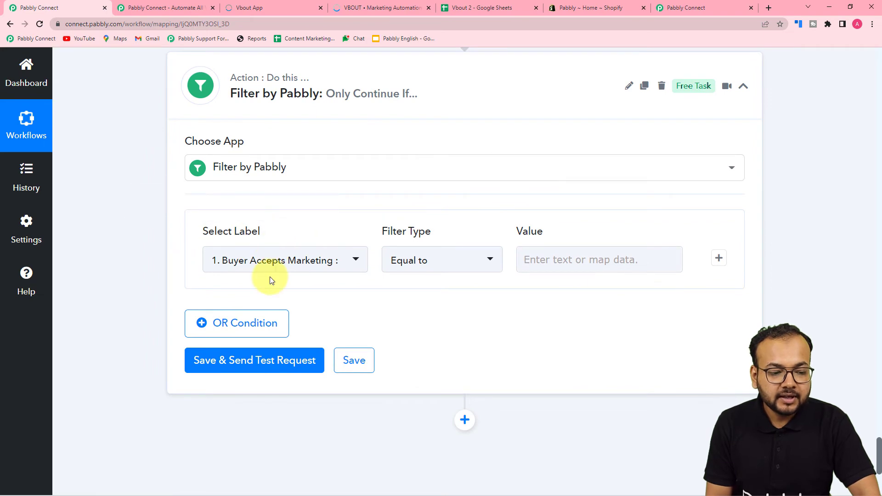
scroll(252, 267, "up", 8)
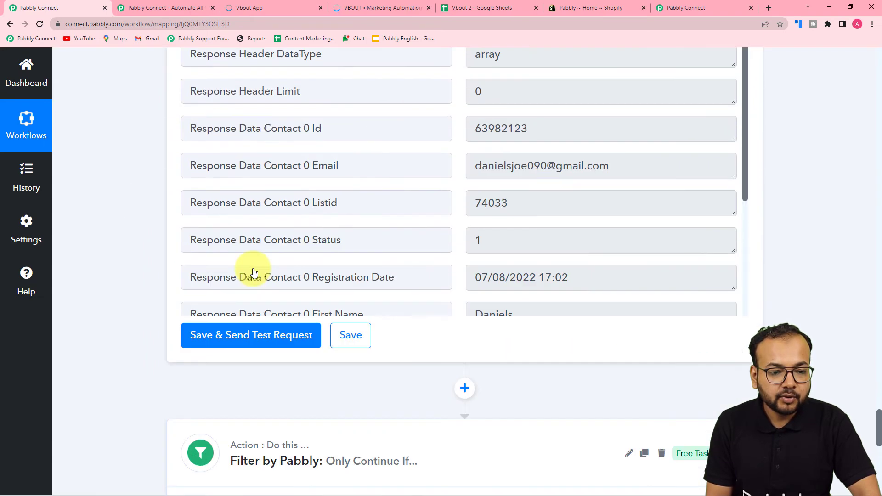
scroll(254, 272, "up", 3)
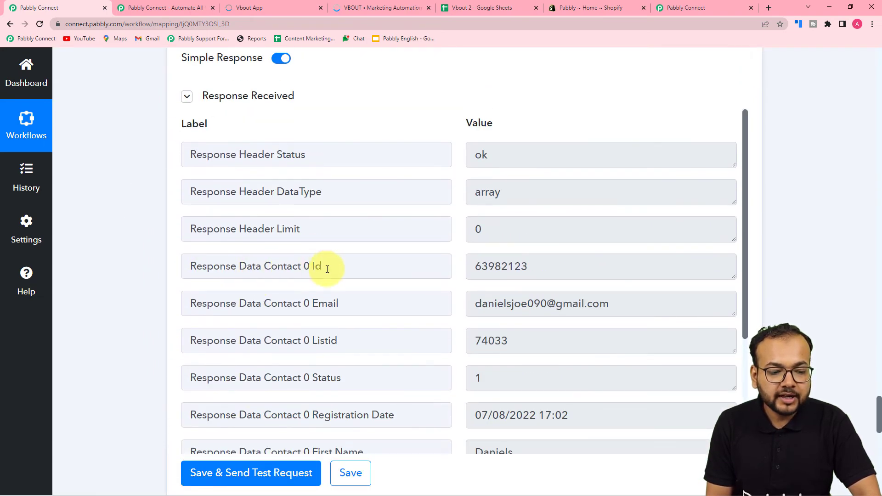
scroll(117, 260, "down", 11)
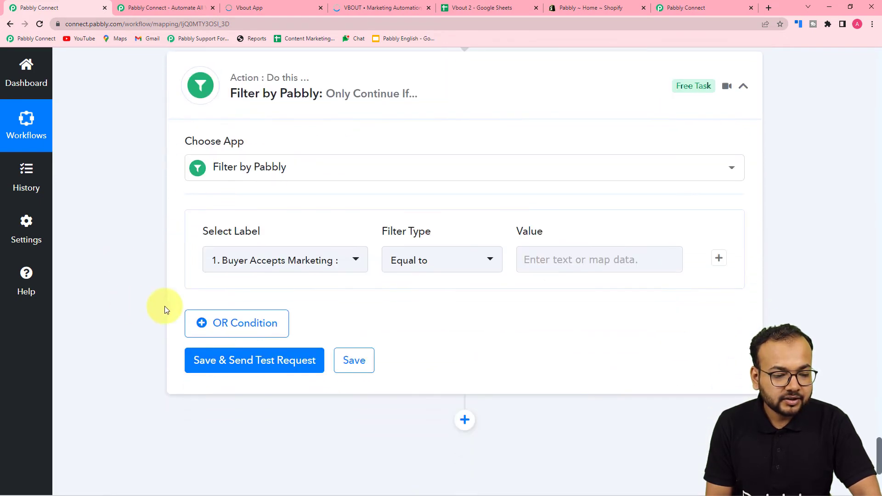
left_click(269, 277)
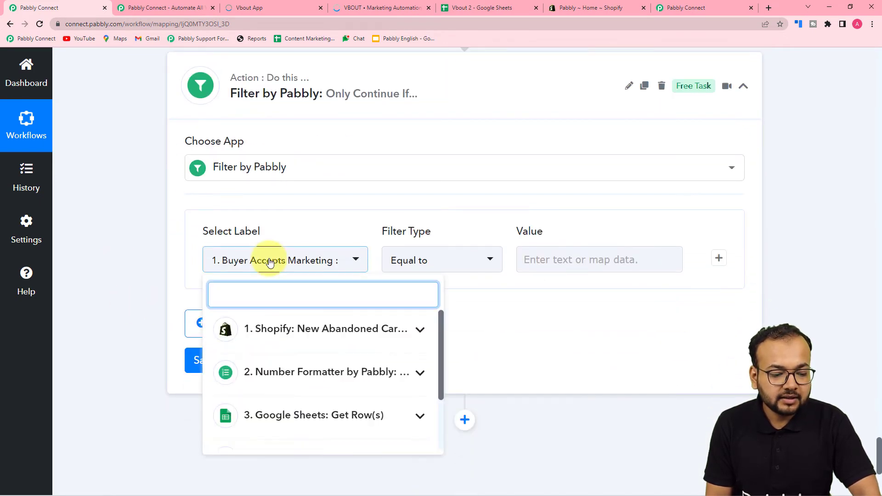
scroll(269, 275, "down", 3)
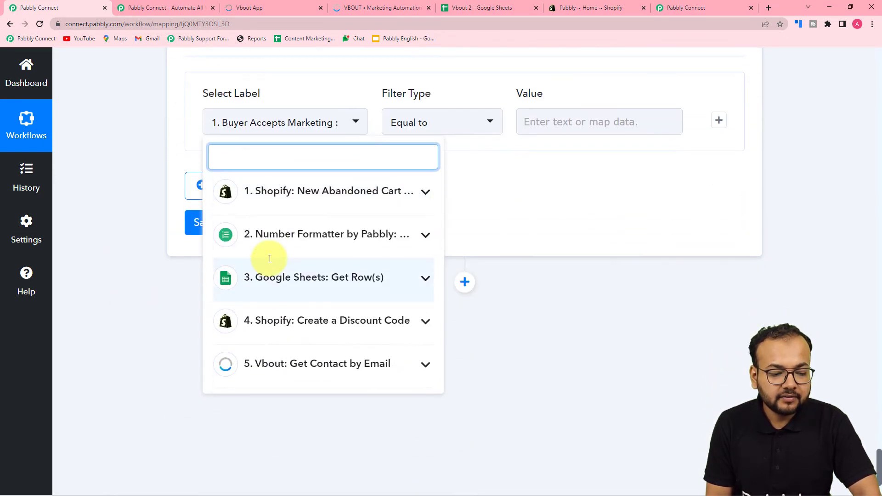
left_click(358, 369)
scroll(299, 415, "down", 3)
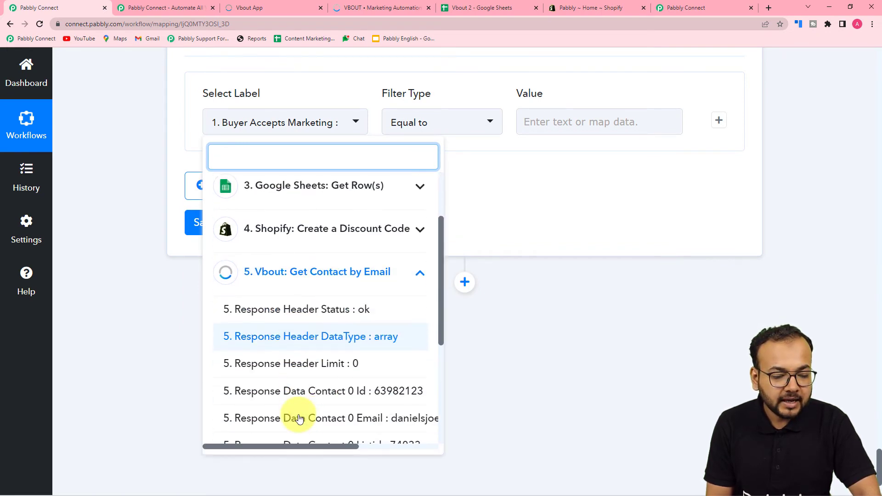
left_click(299, 392)
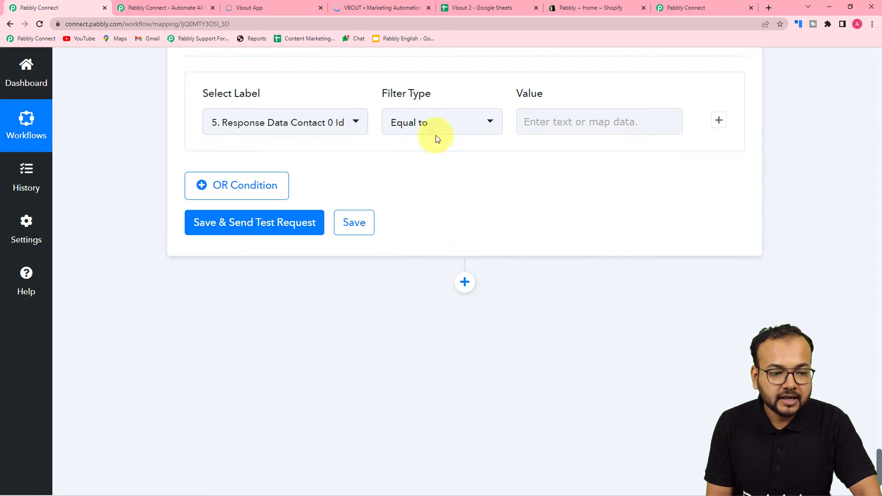
- Set the filter type to Is exist, save, and confirm the test returns 'Condition is true'
left_click(433, 122)
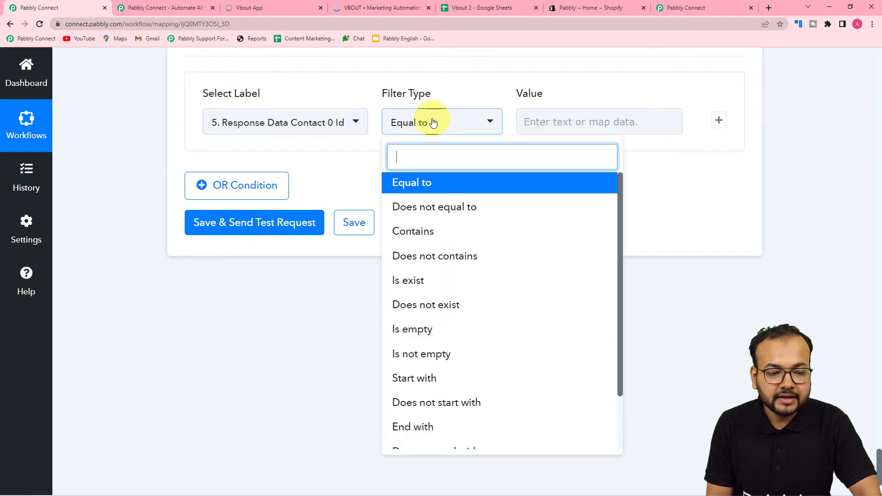
left_click(398, 281)
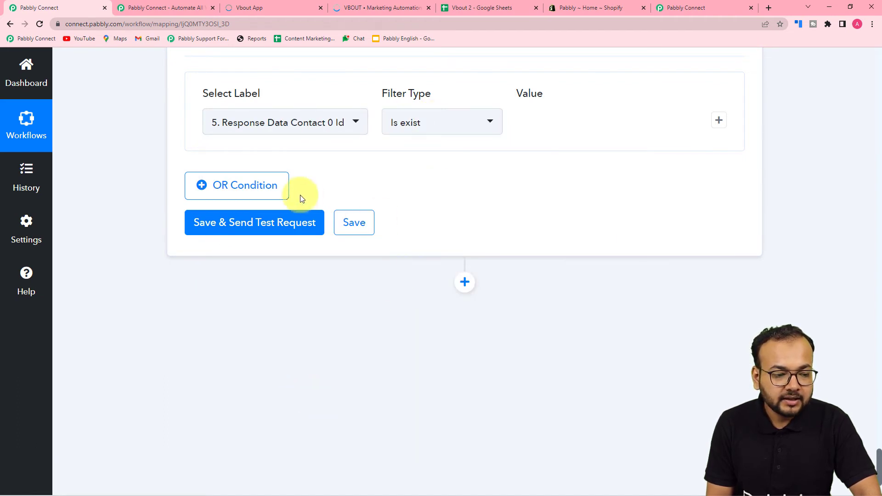
left_click(238, 223)
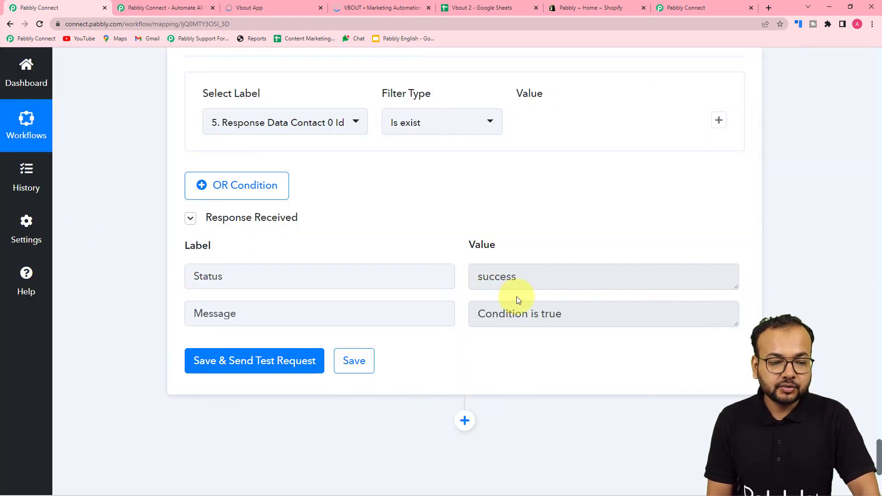
scroll(355, 188, "up", 2)
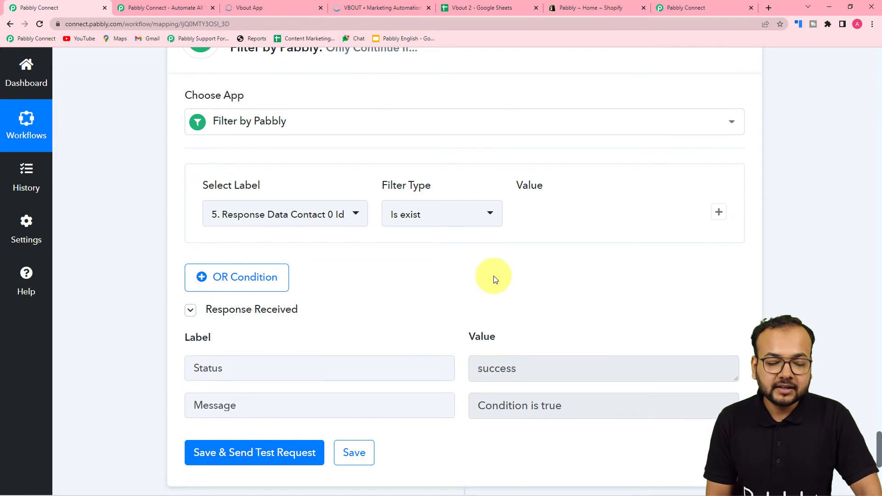
scroll(495, 279, "down", 5)
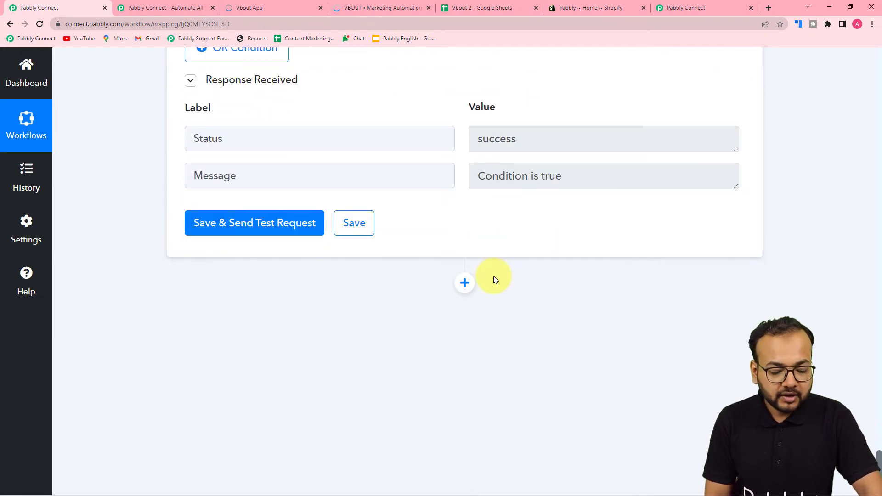
scroll(494, 279, "down", 2)
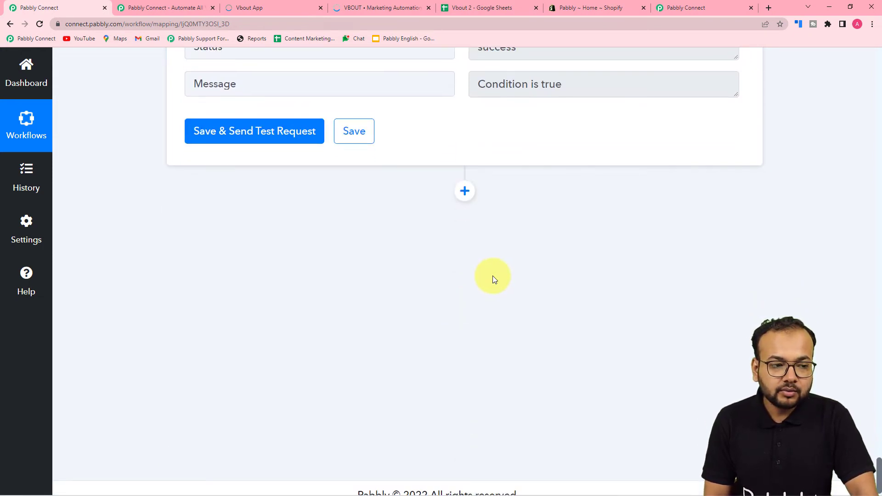
left_click(288, 4)
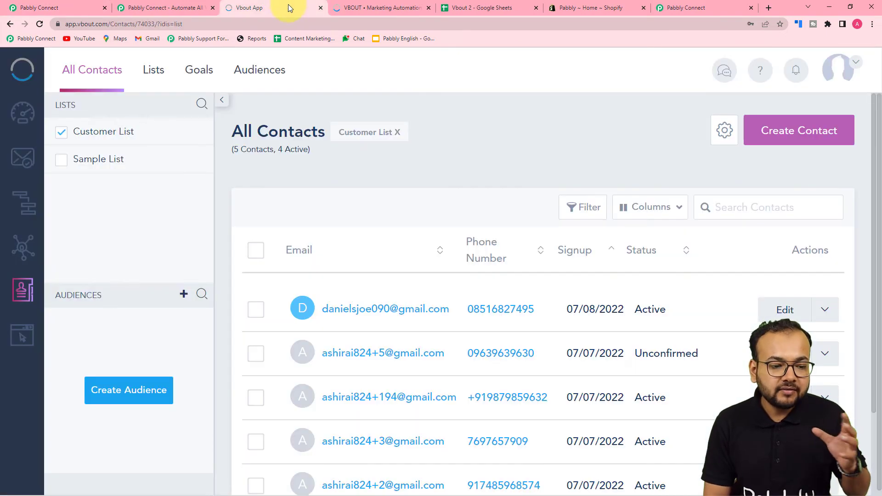
left_click(379, 315)
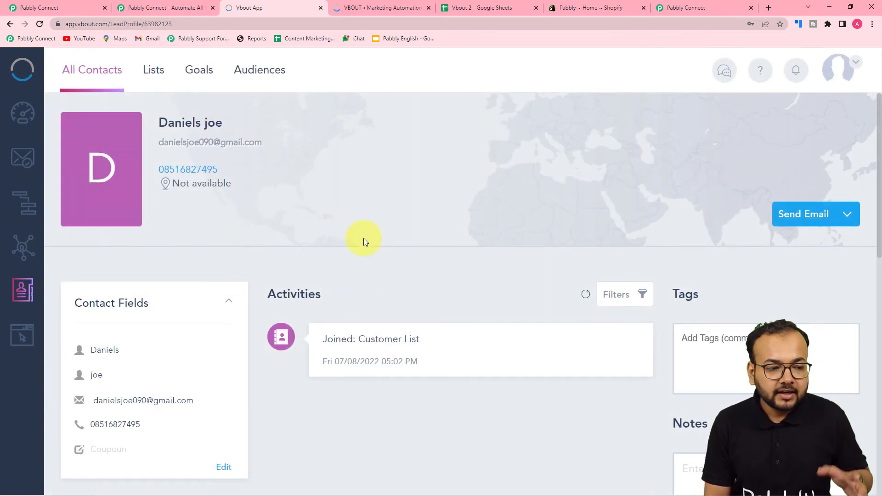
left_click(59, 9)
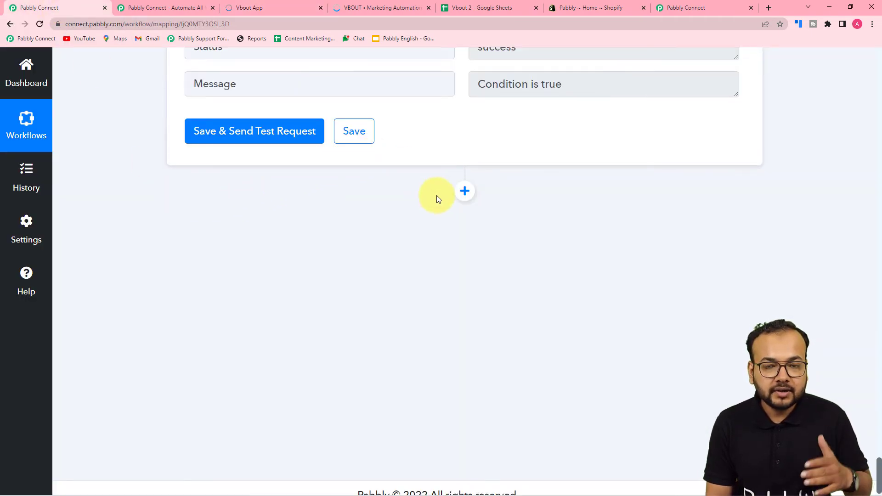
- Add a Vbout step with the Update Contact with Custom Fields action, then view the contact in Vbout
left_click(464, 192)
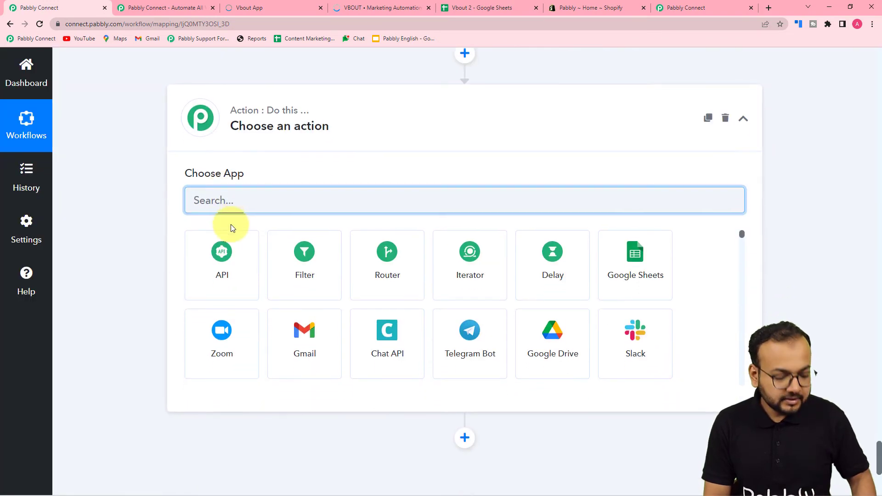
type("vbo")
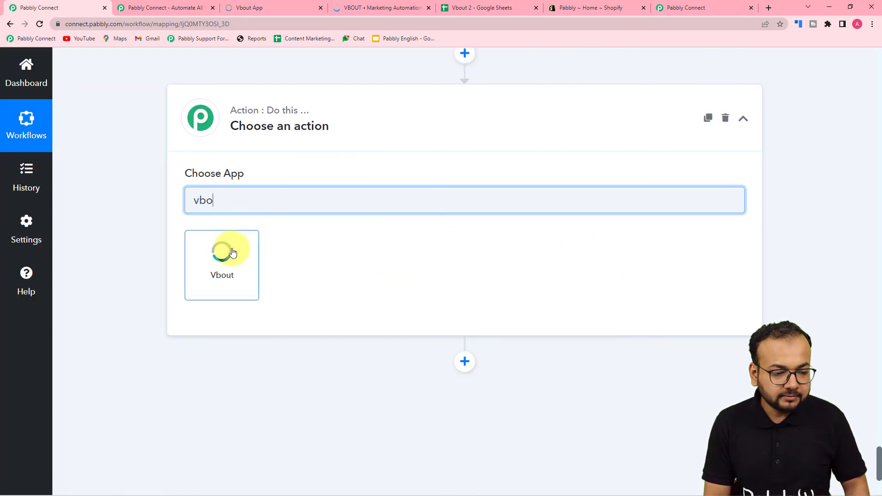
left_click(232, 252)
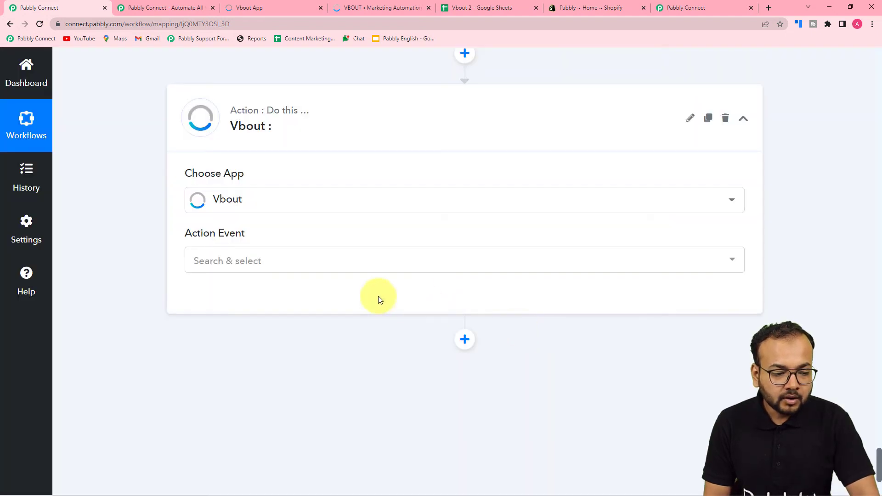
left_click(229, 269)
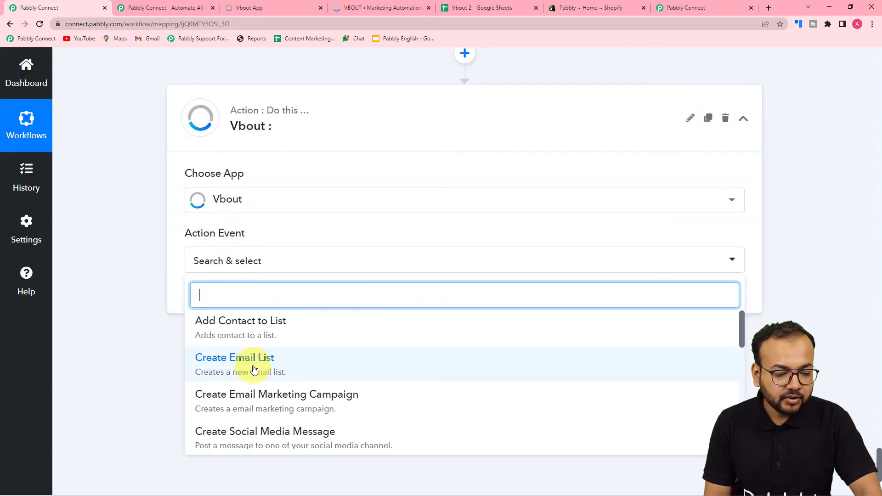
scroll(254, 369, "down", 5)
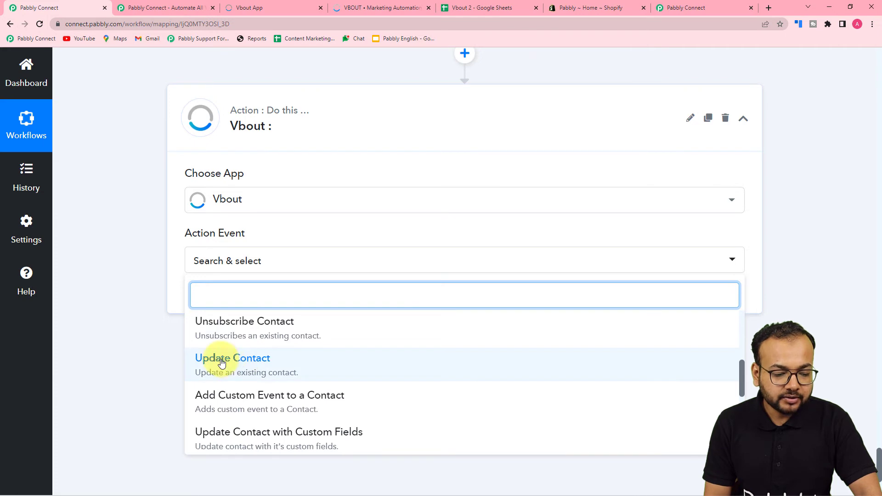
scroll(229, 377, "down", 1)
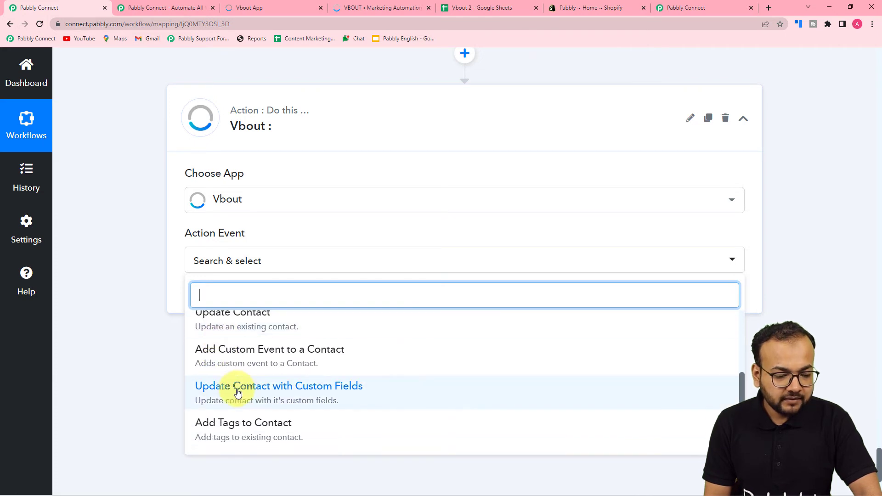
left_click(308, 395)
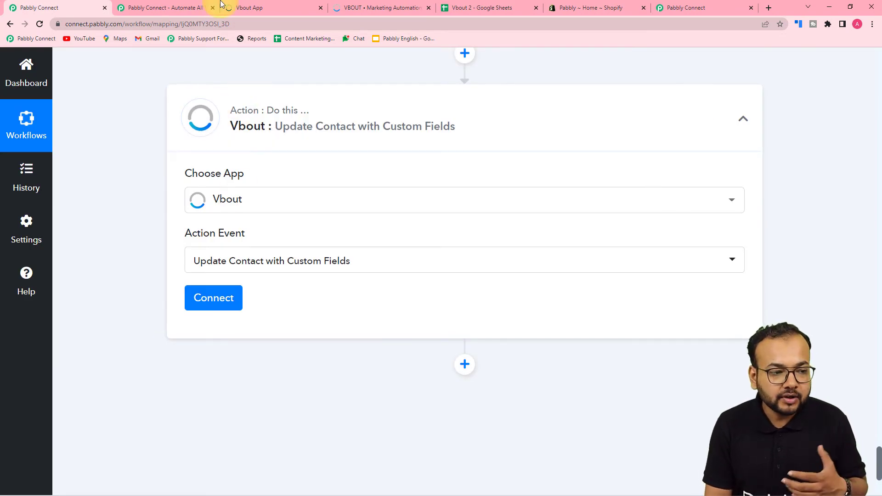
left_click(282, 2)
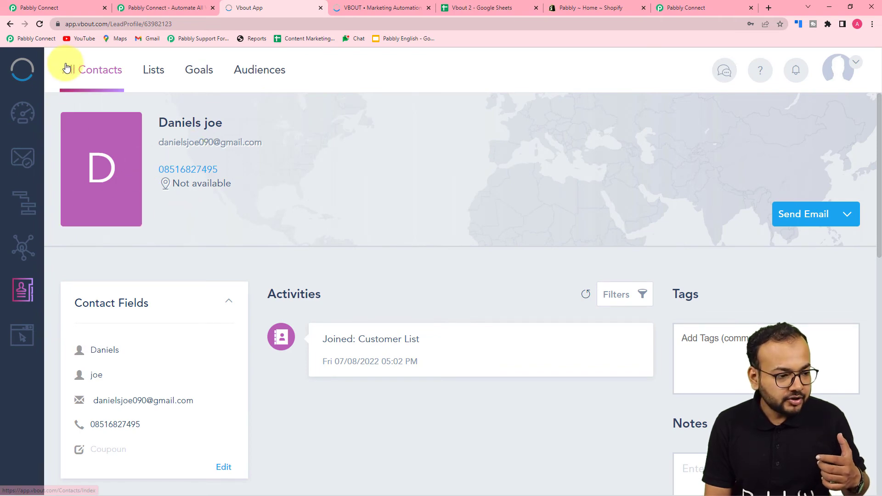
- Check the Coupoun custom field on Vbout's Create Contact form, then return to Pabbly Connect
left_click(10, 24)
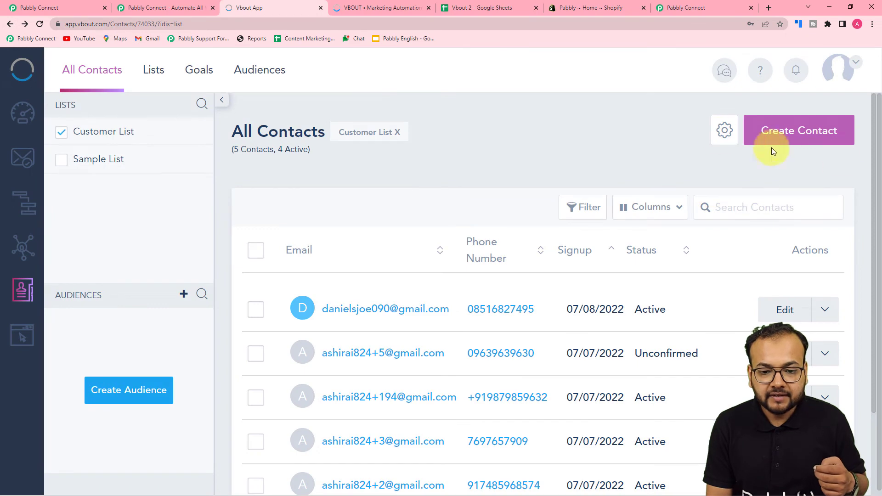
left_click(788, 133)
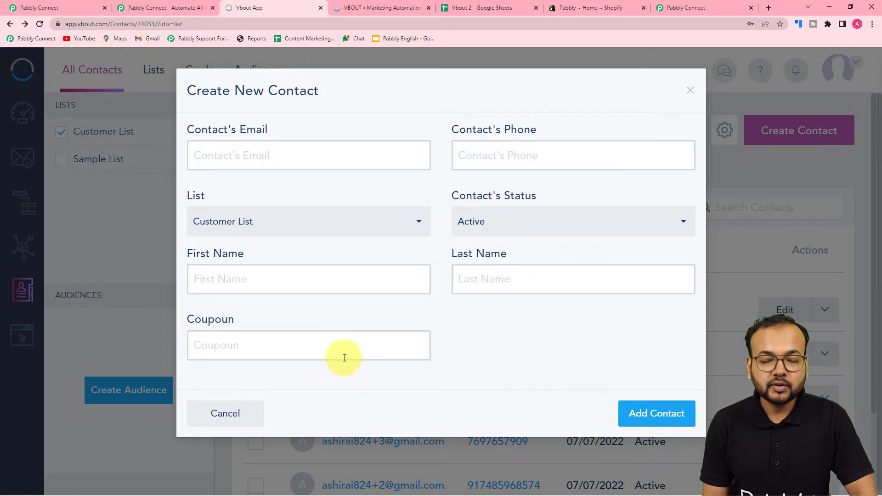
left_click(72, 7)
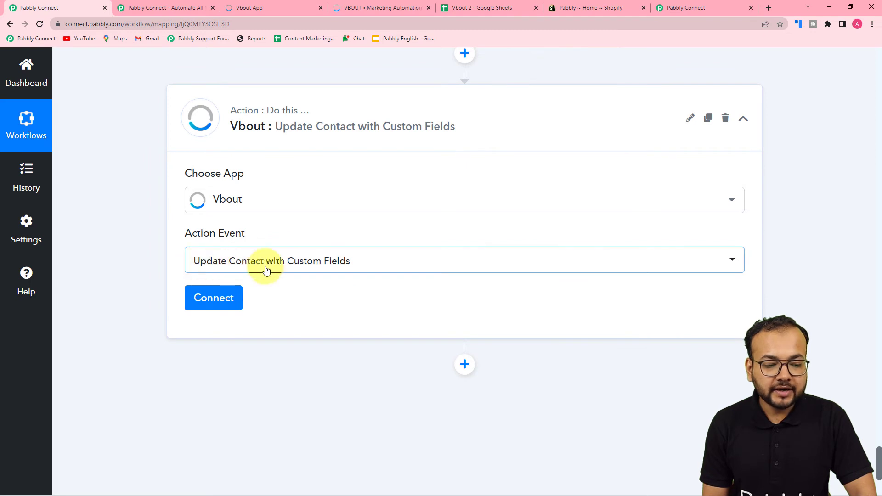
- Connect the Vbout update step using the existing Vbout #13 connection
left_click(215, 304)
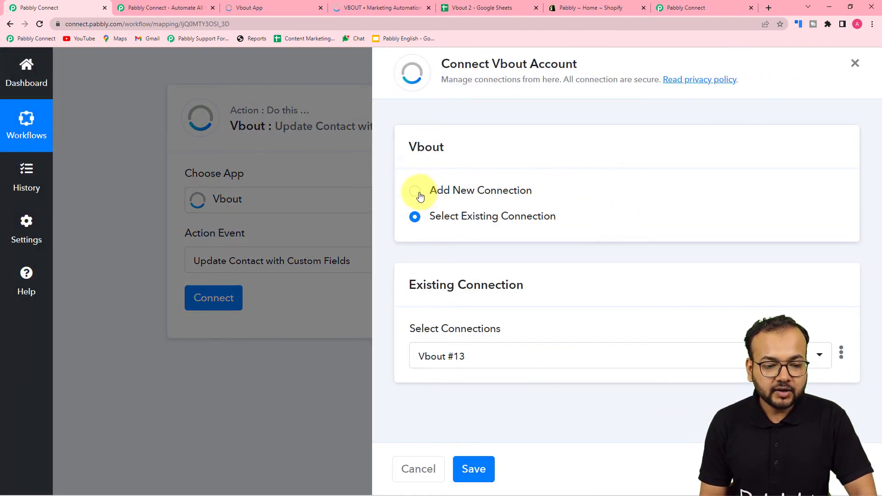
left_click(415, 192)
scroll(419, 257, "down", 1)
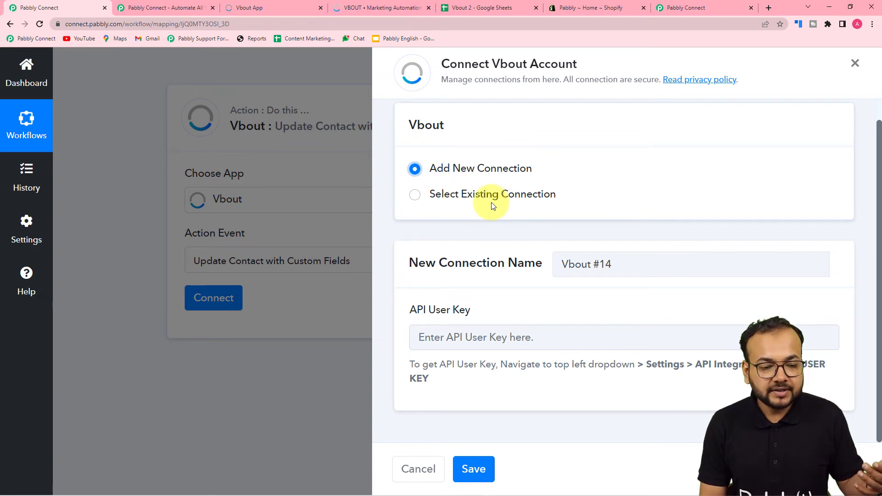
left_click(415, 198)
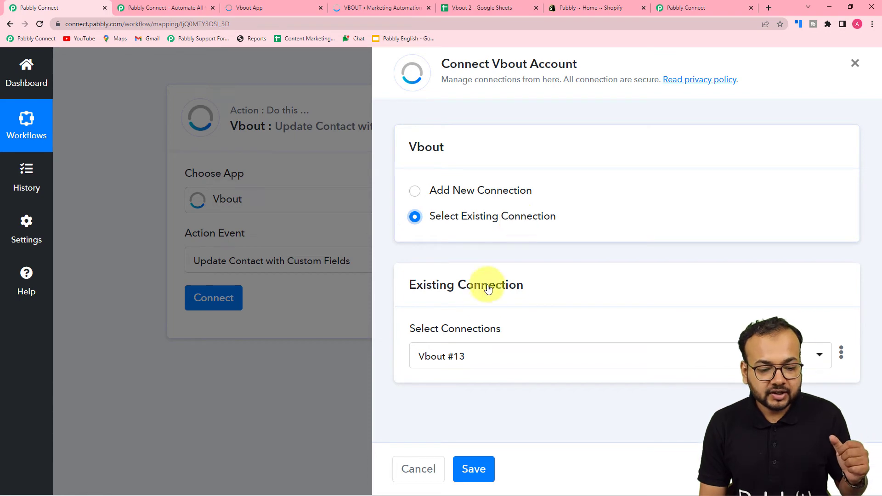
left_click(473, 469)
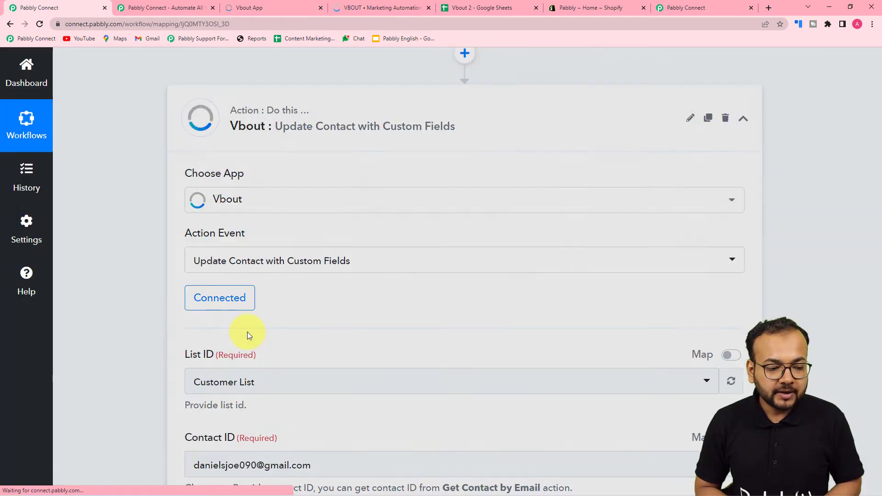
- Map Contact ID to the step 5 Get Contact by Email contact Id
scroll(120, 298, "down", 2)
scroll(119, 298, "down", 3)
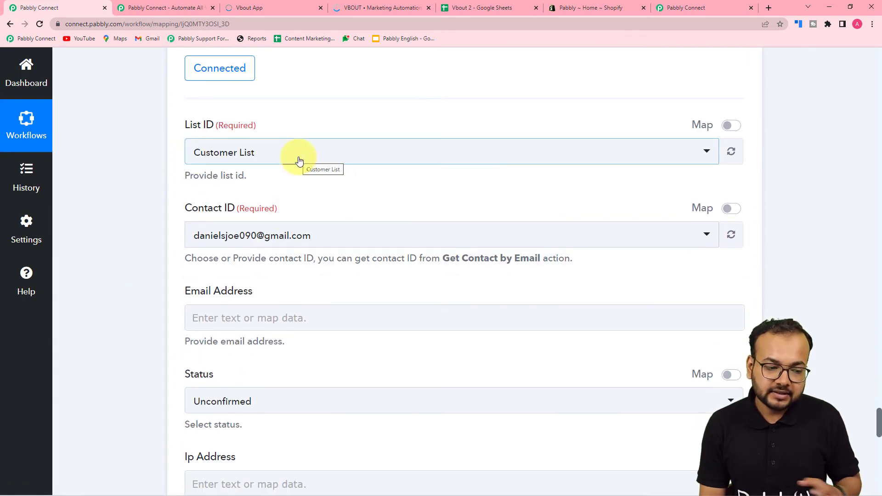
scroll(299, 160, "down", 2)
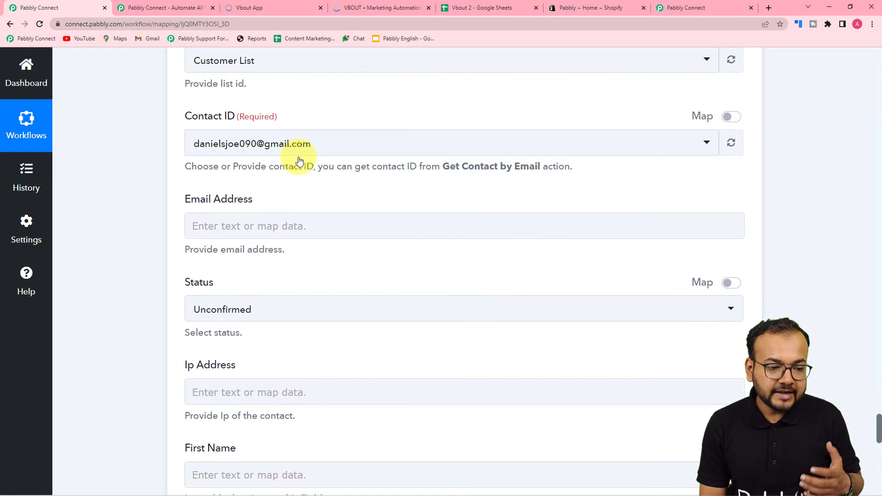
left_click(339, 151)
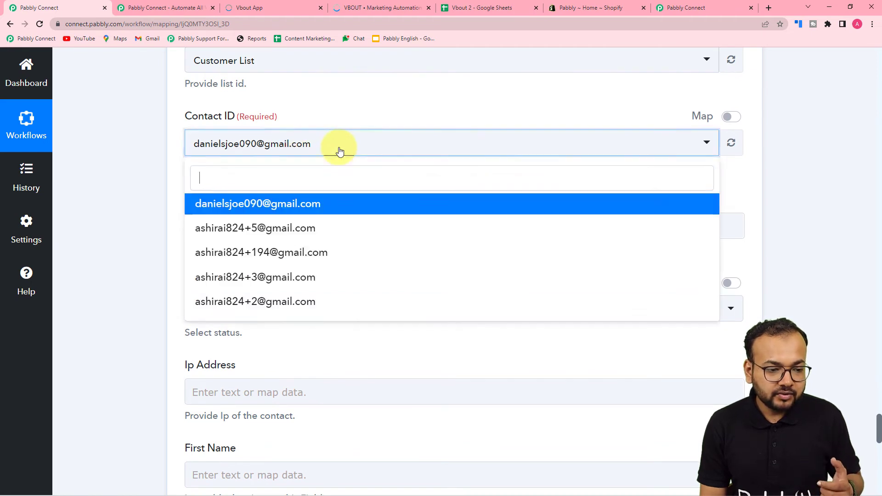
left_click(120, 126)
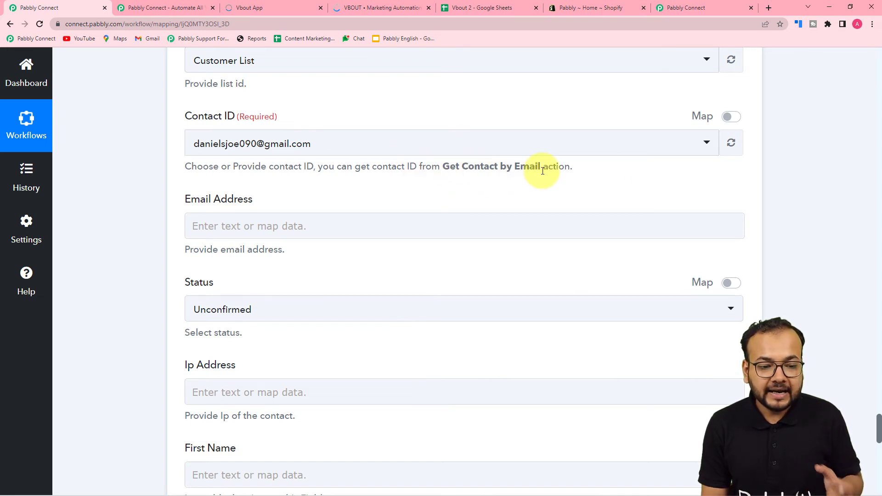
left_click(730, 116)
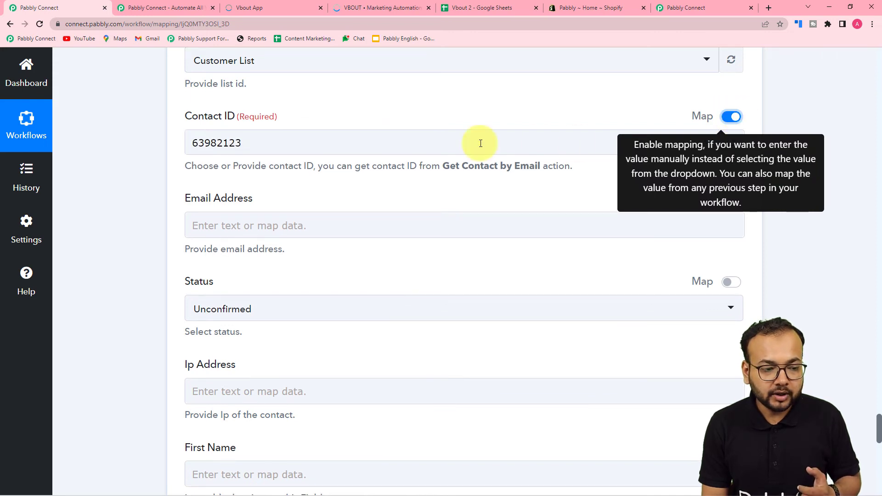
left_click(252, 144)
key("BackSpace")
key("BackSpace")
key("BackSpace")
key("BackSpace")
key("BackSpace")
key("BackSpace")
key("BackSpace")
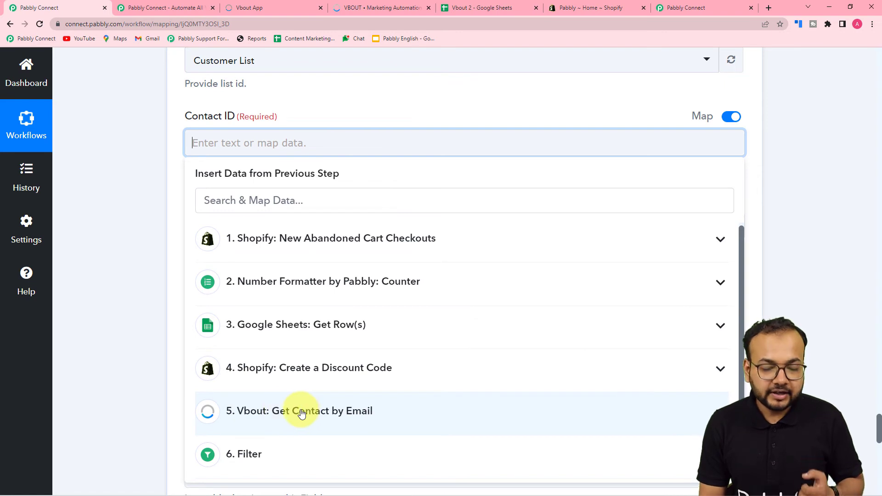
left_click(301, 411)
scroll(304, 408, "down", 3)
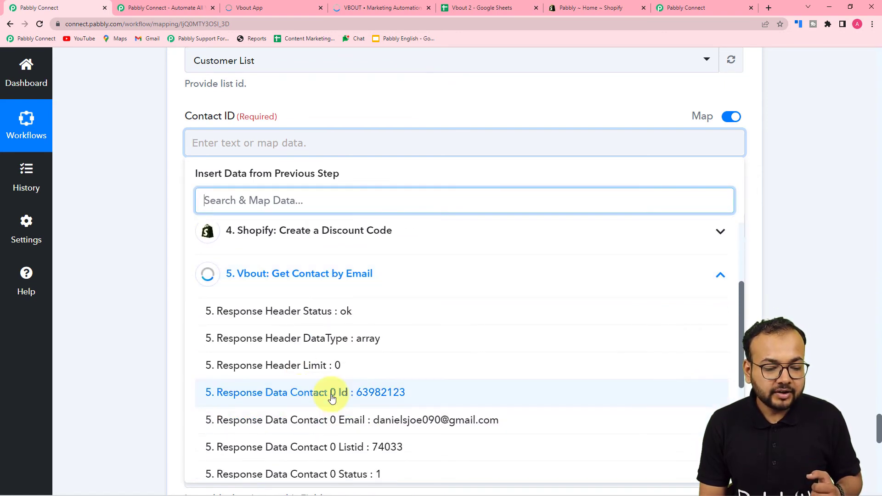
left_click(331, 392)
left_click(147, 282)
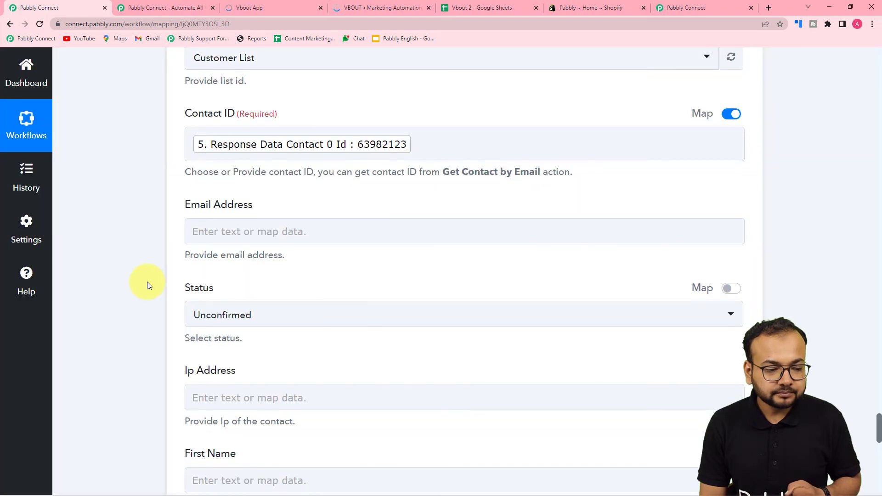
- Map Email Address to the abandoned checkout's Email and set the contact status to Active
scroll(256, 197, "down", 2)
left_click(256, 142)
scroll(257, 147, "down", 2)
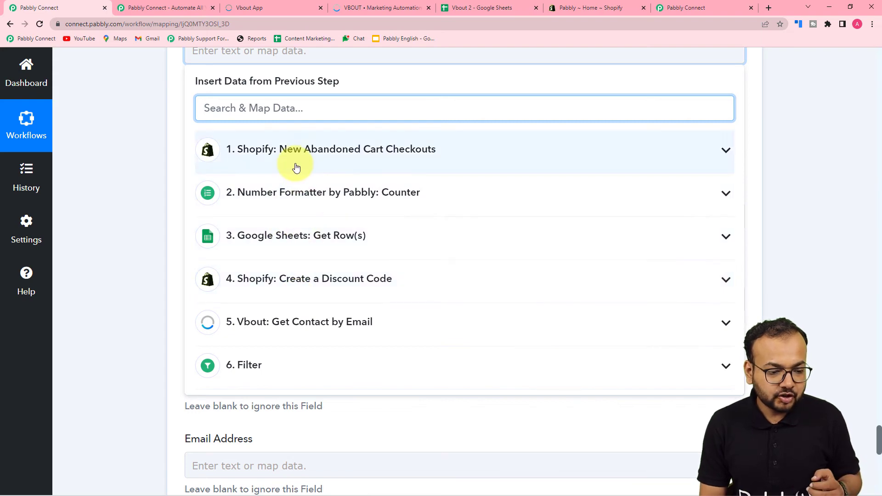
left_click(295, 168)
scroll(327, 330, "down", 2)
left_click(291, 361)
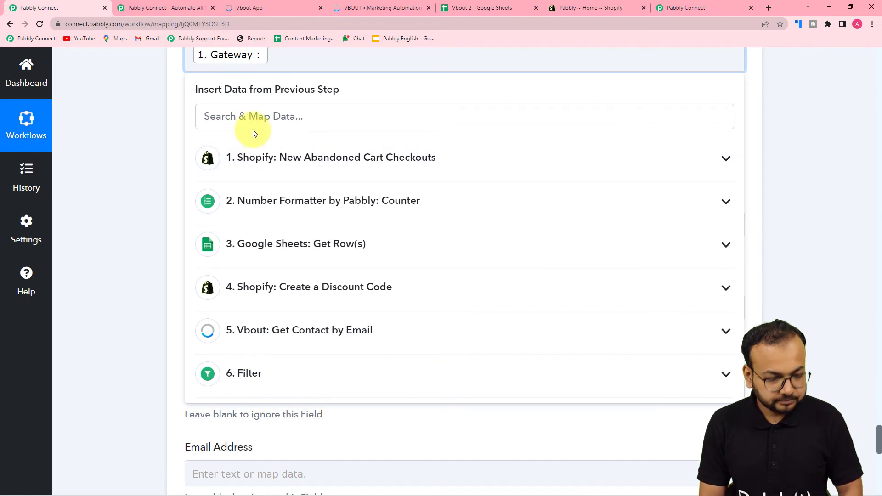
key("BackSpace")
left_click(299, 139)
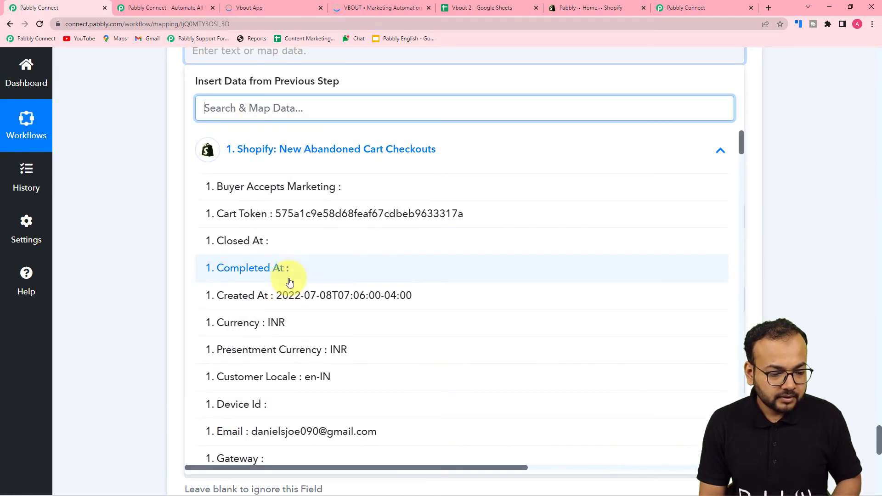
left_click(275, 432)
left_click(131, 239)
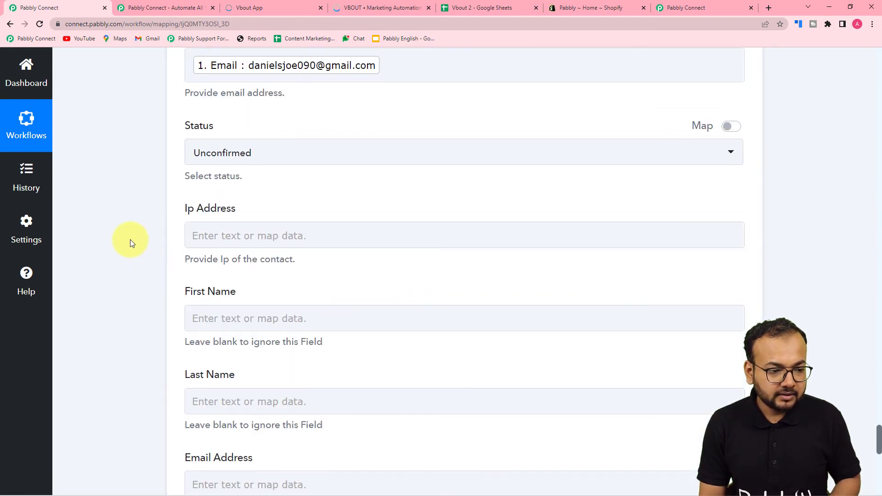
scroll(131, 239, "up", 1)
left_click(276, 187)
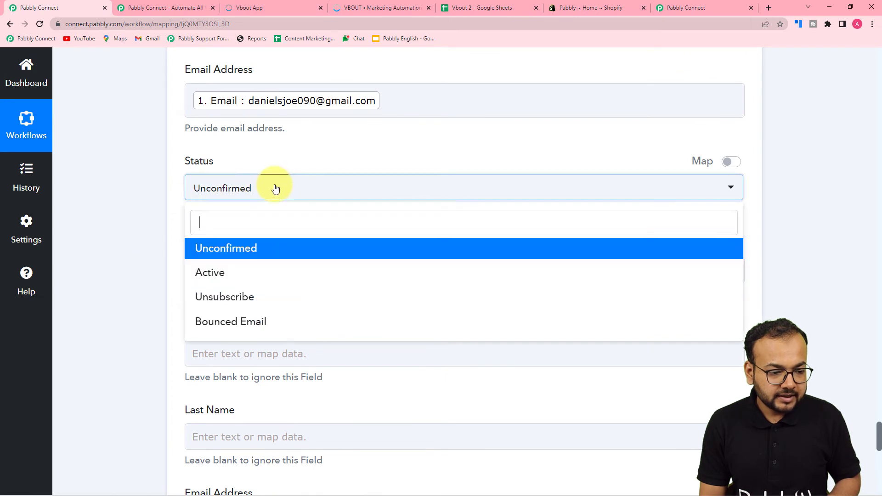
left_click(213, 274)
- Map Coupoun to the Google Sheets Coupon Code, then save and send a test request
scroll(143, 248, "down", 4)
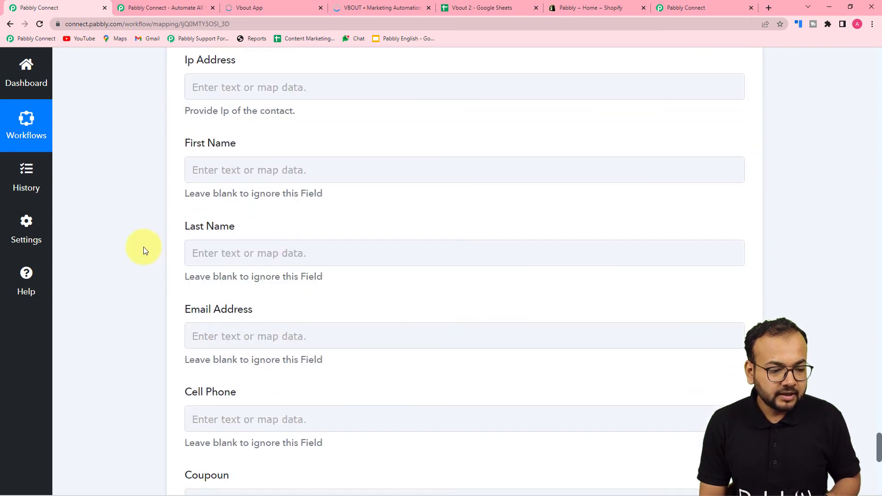
scroll(260, 246, "down", 2)
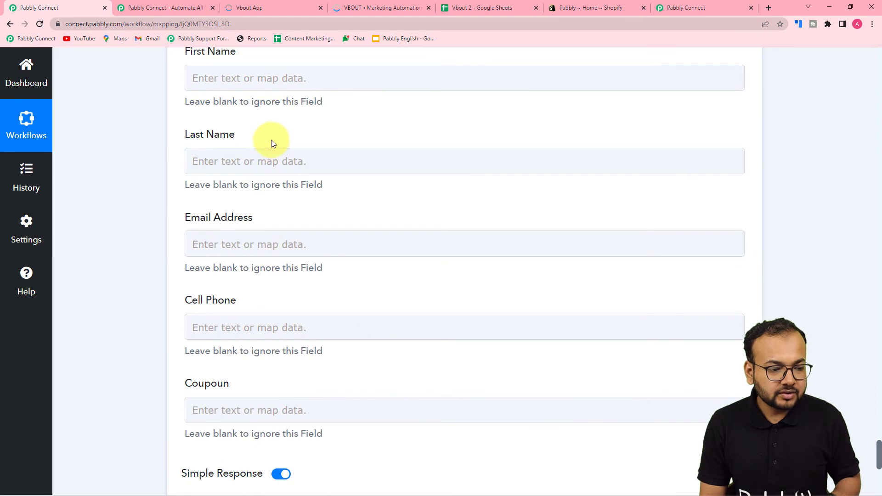
scroll(288, 192, "down", 3)
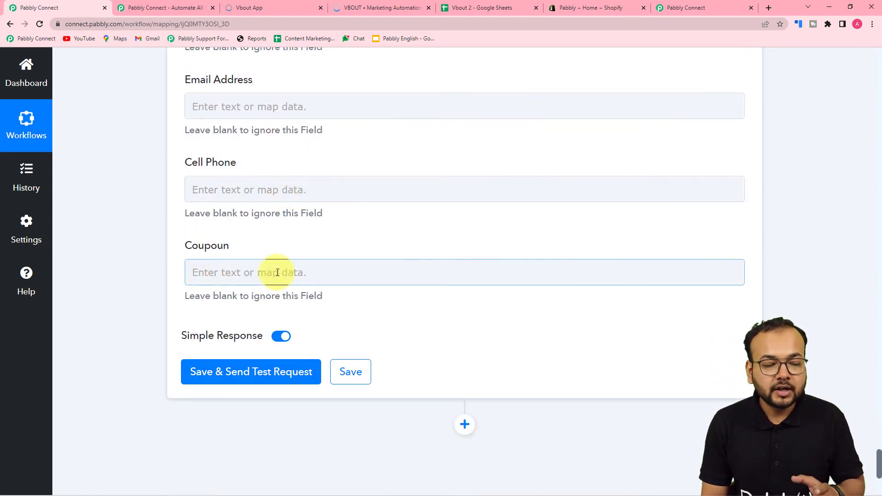
scroll(277, 273, "up", 2)
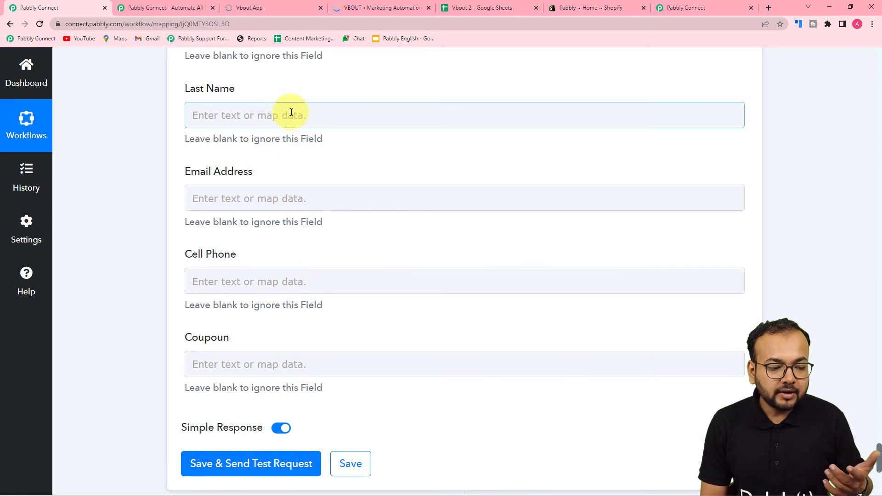
scroll(291, 112, "down", 3)
left_click(235, 232)
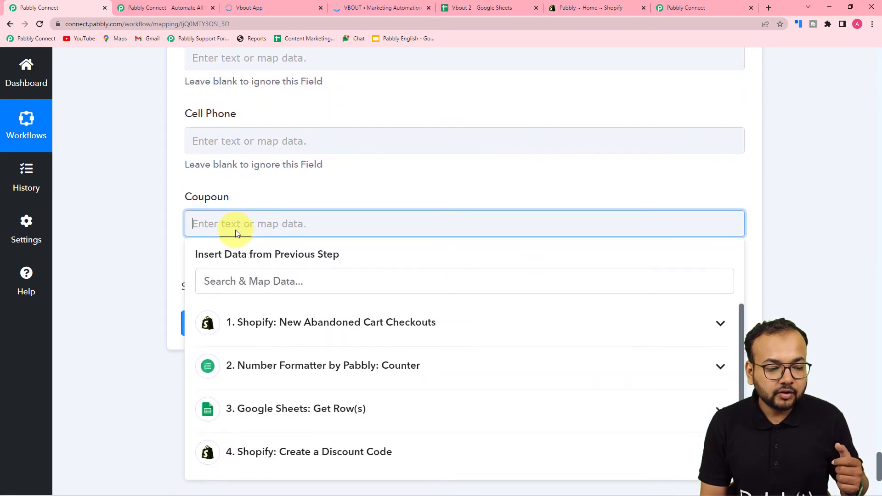
scroll(236, 232, "down", 3)
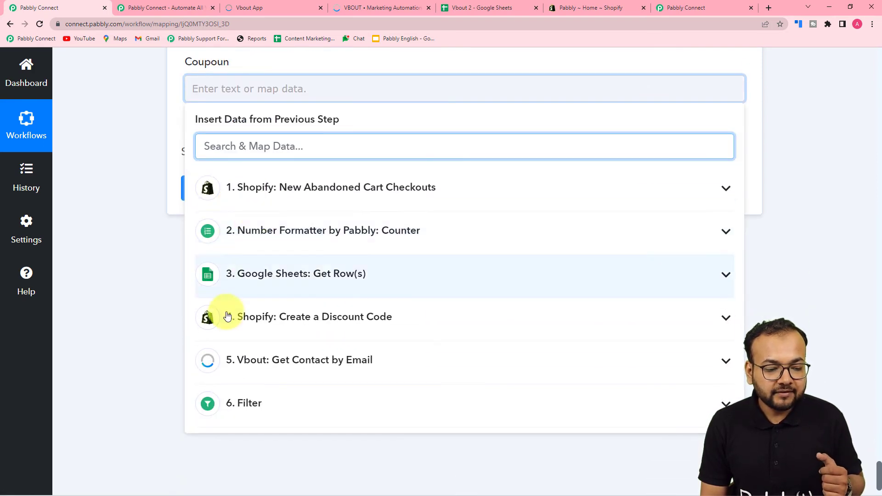
left_click(282, 316)
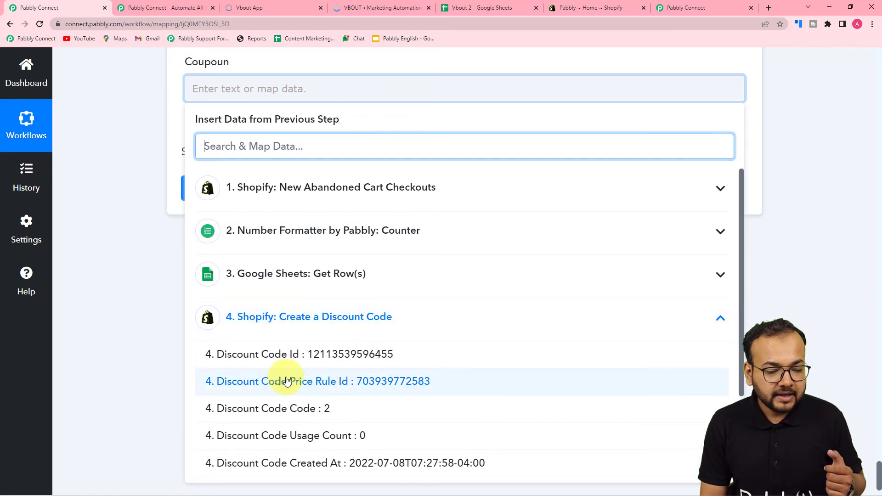
scroll(285, 363, "down", 2)
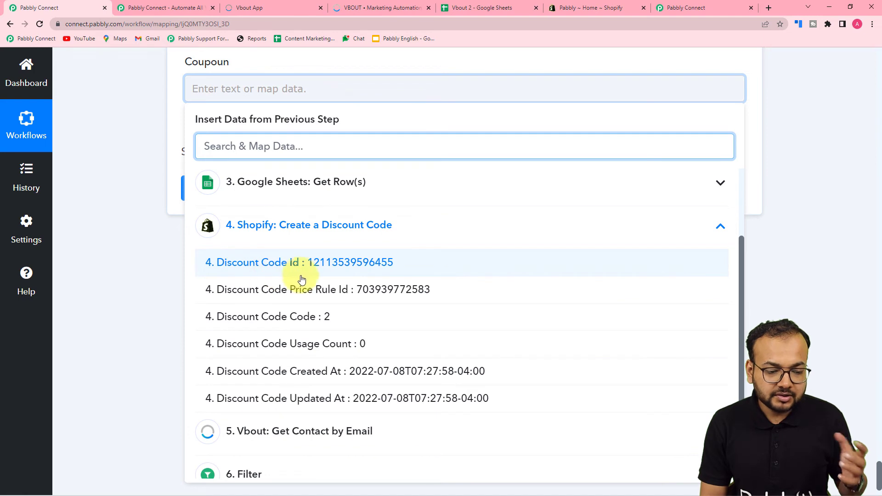
left_click(290, 225)
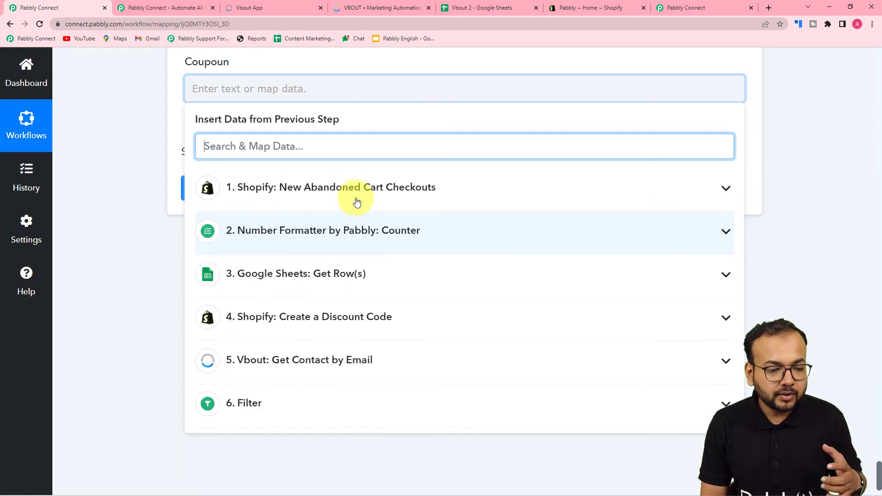
left_click(298, 285)
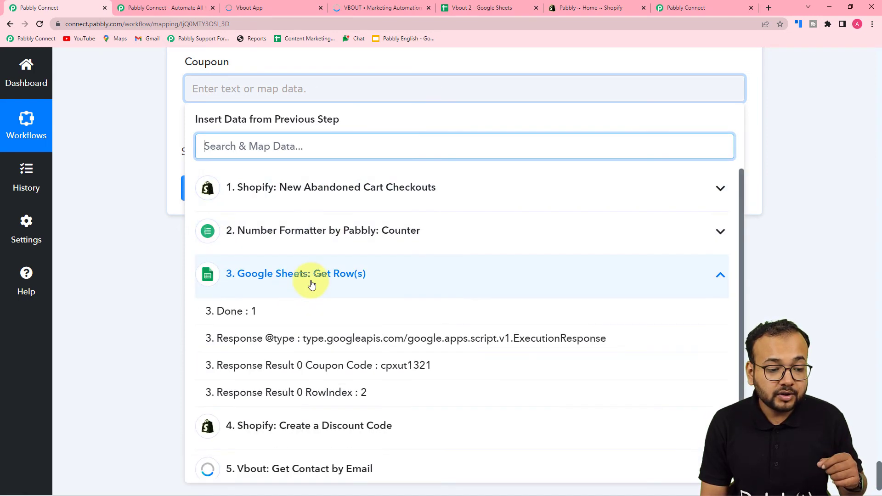
left_click(385, 365)
left_click(133, 233)
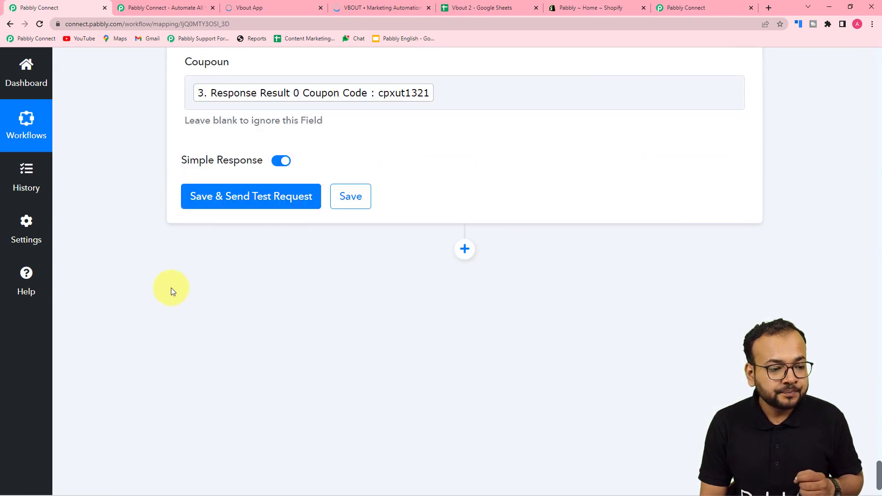
left_click(246, 197)
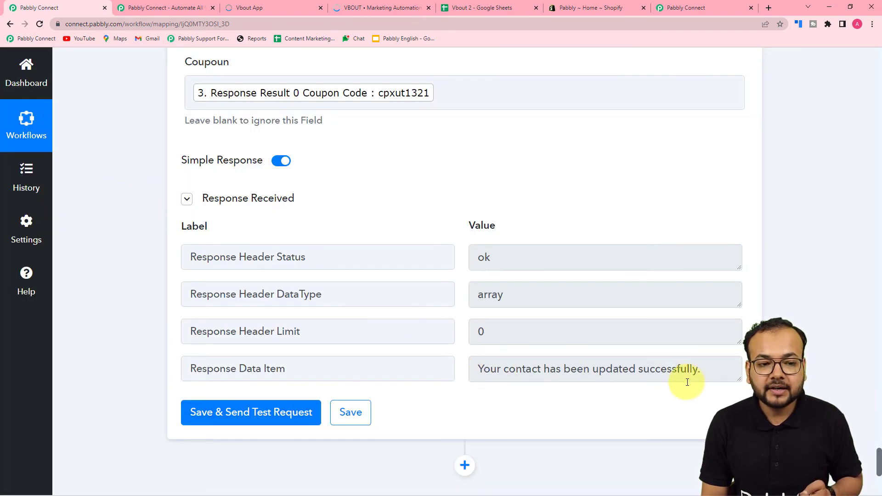
left_click(252, 7)
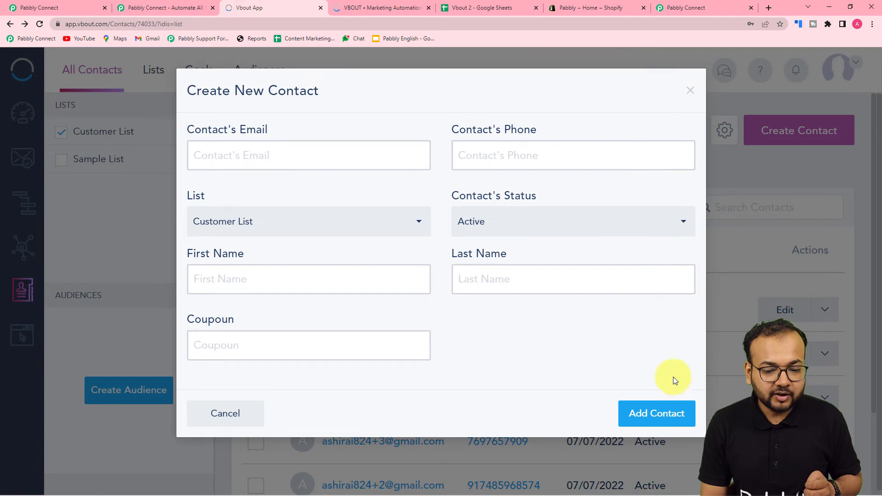
left_click(690, 90)
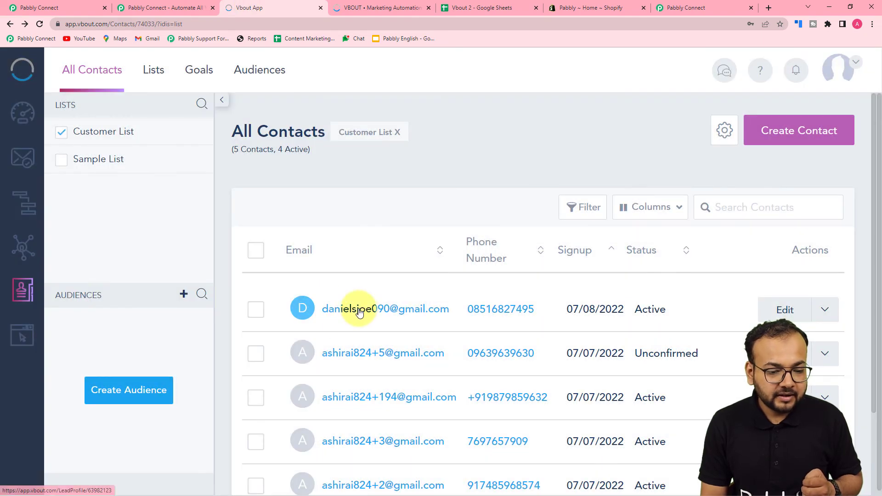
left_click(359, 311)
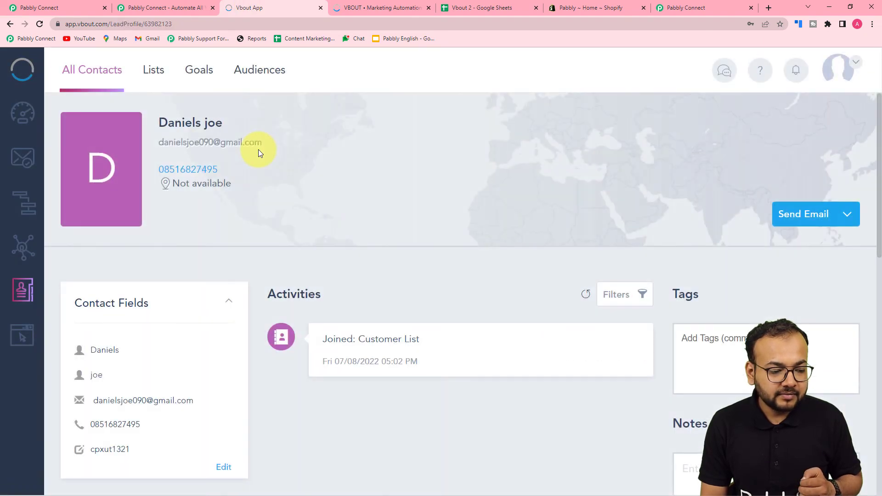
scroll(258, 152, "down", 4)
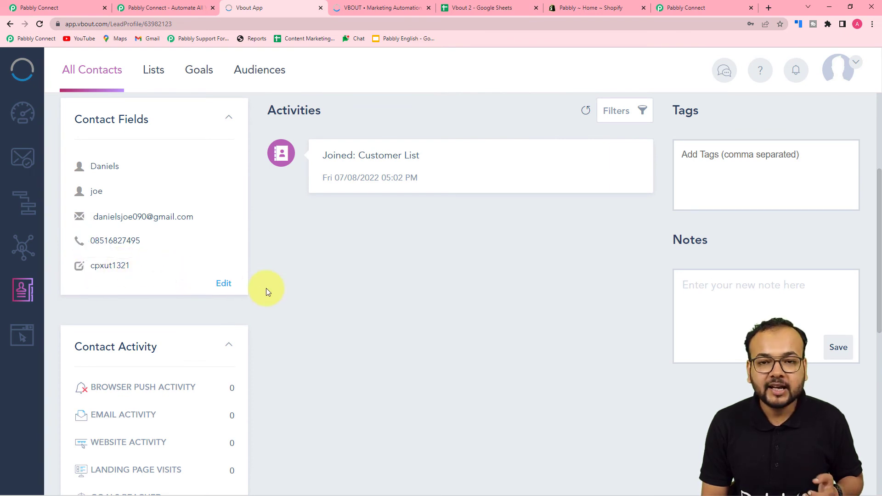
left_click(70, 4)
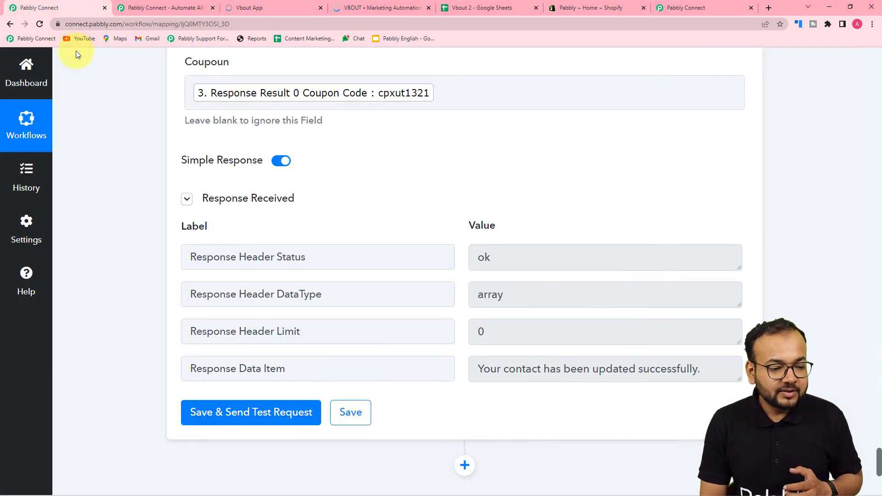
- Add a Gmail action step with the Send Email event
scroll(122, 122, "down", 6)
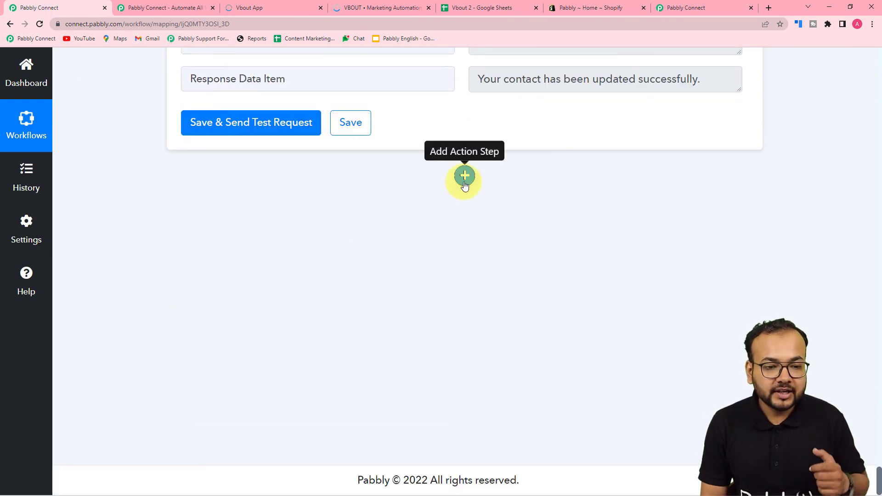
left_click(464, 179)
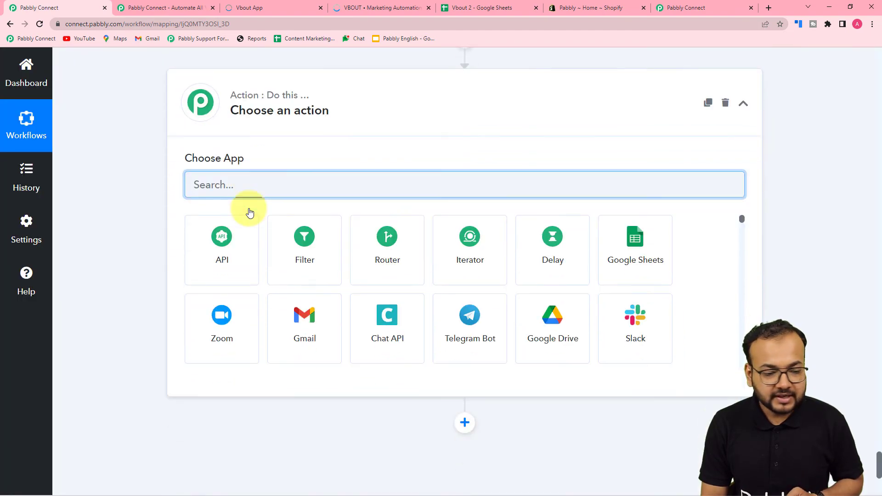
left_click(308, 273)
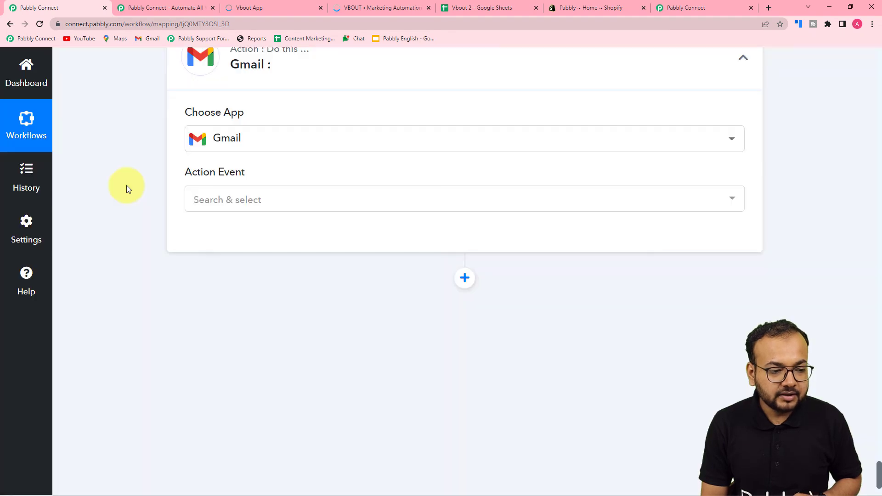
scroll(126, 185, "down", 1)
left_click(247, 154)
left_click(223, 213)
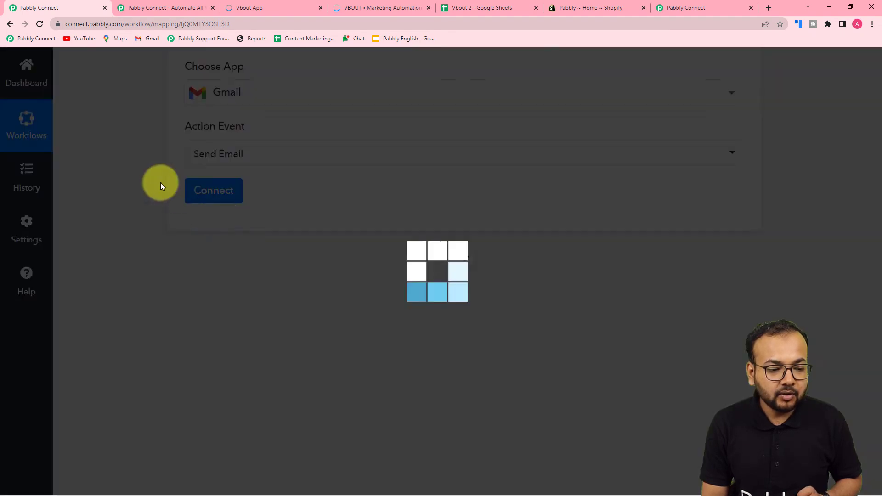
- Authorize a new Gmail connection by signing in with the Google account and allowing access
left_click(216, 191)
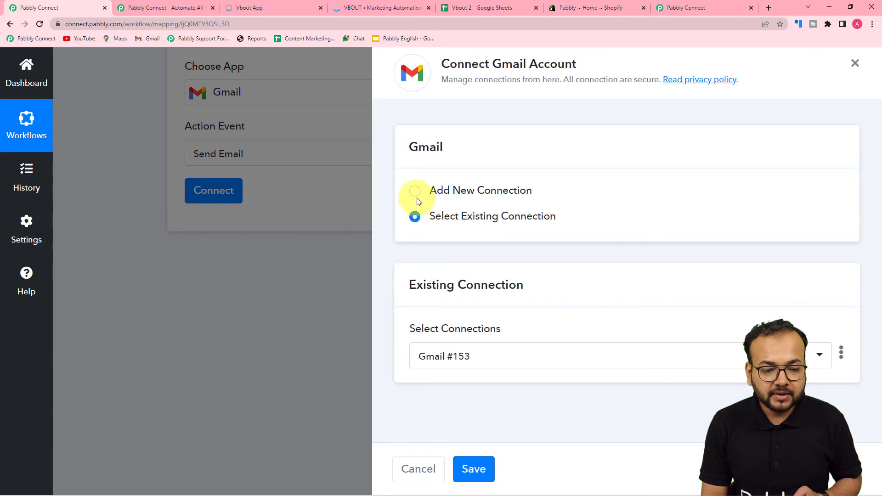
left_click(417, 197)
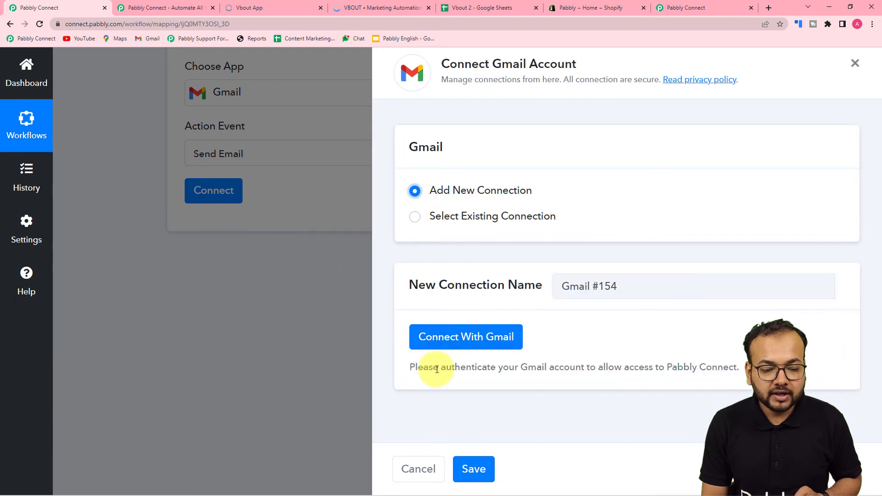
left_click(444, 338)
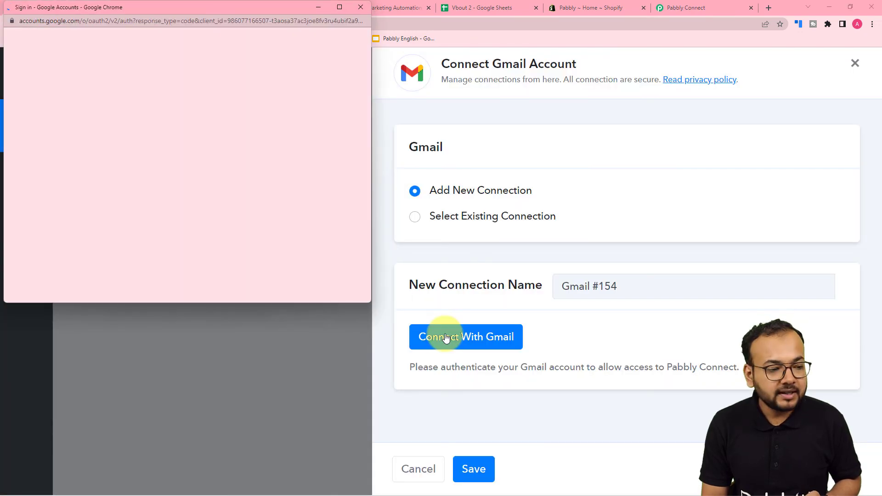
scroll(183, 149, "down", 2)
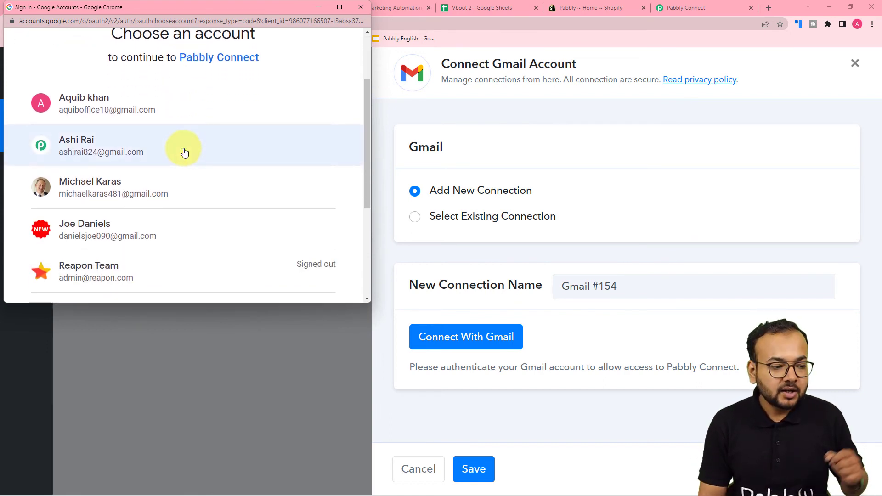
left_click(63, 148)
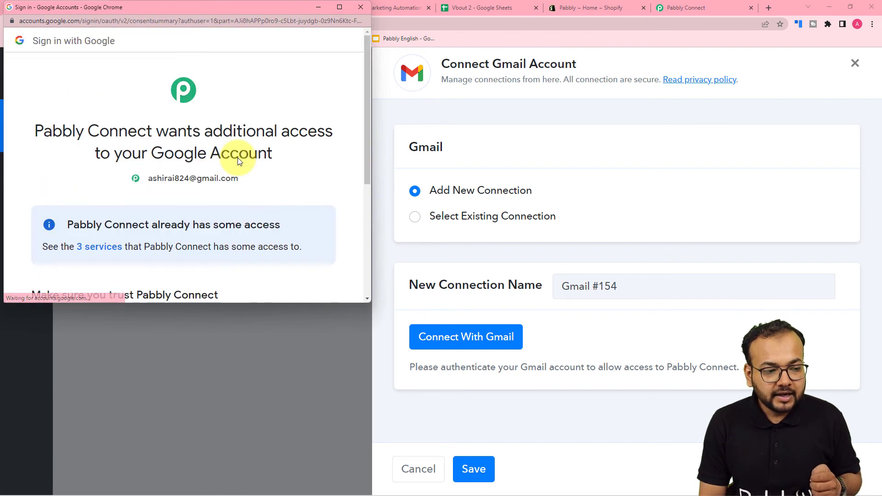
scroll(238, 158, "down", 5)
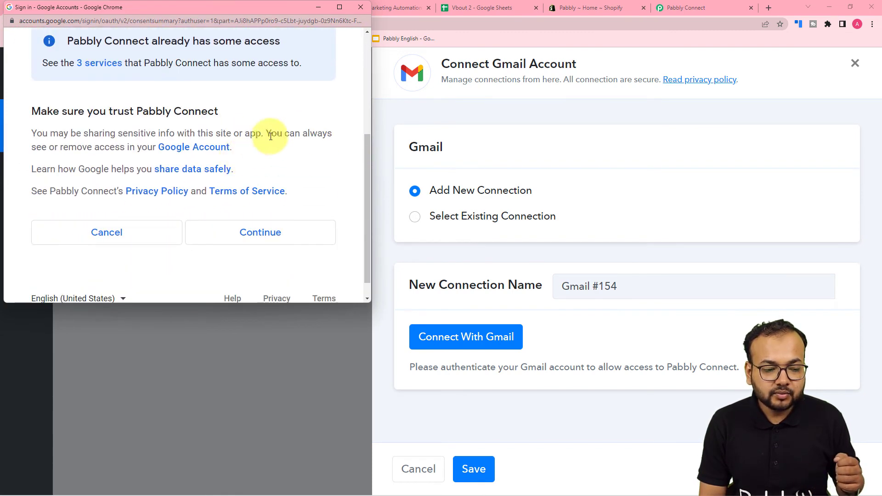
left_click(255, 233)
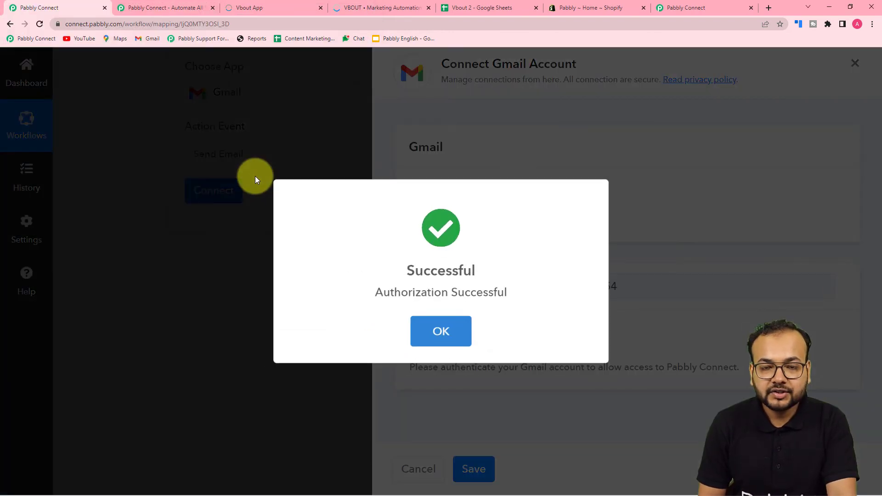
- Map the Shopify abandoned checkout's Email into Recipient Email Addresses
left_click(414, 331)
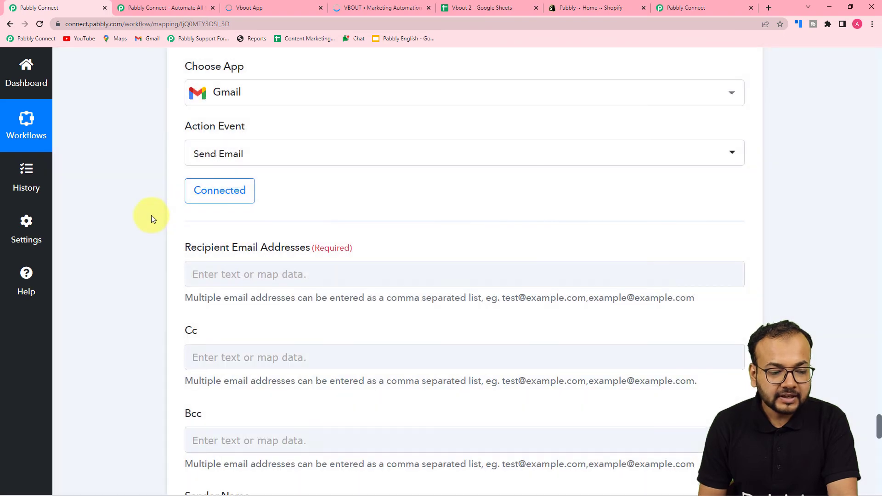
scroll(151, 215, "down", 3)
left_click(315, 141)
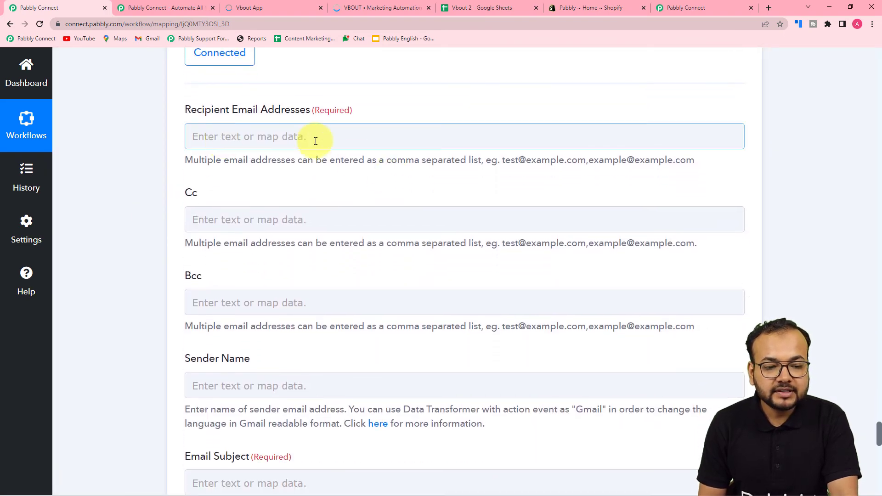
left_click(316, 141)
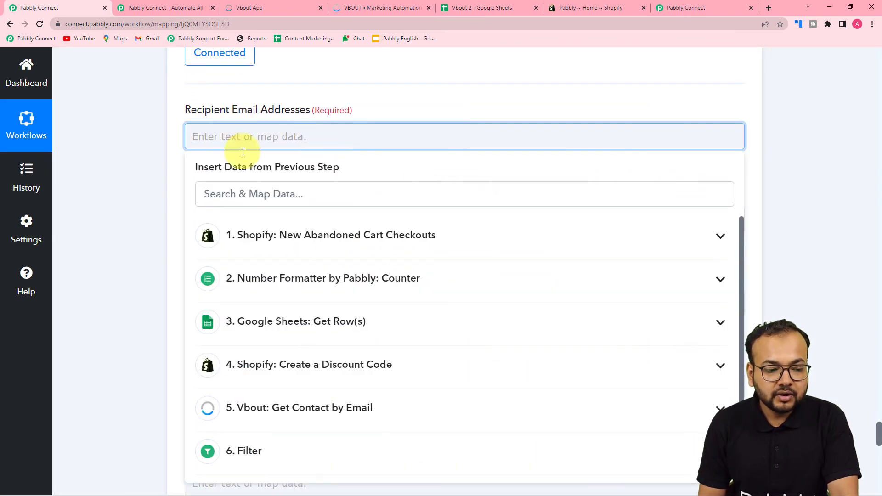
left_click(248, 250)
scroll(230, 338, "down", 4)
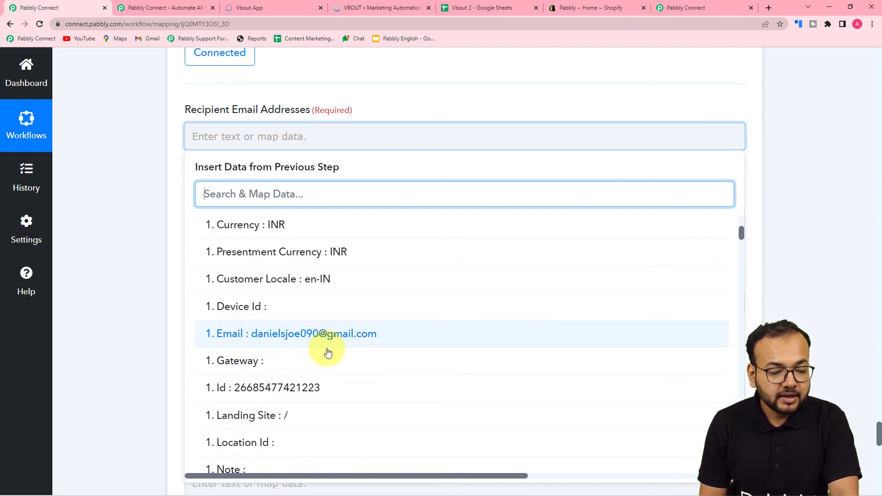
left_click(238, 334)
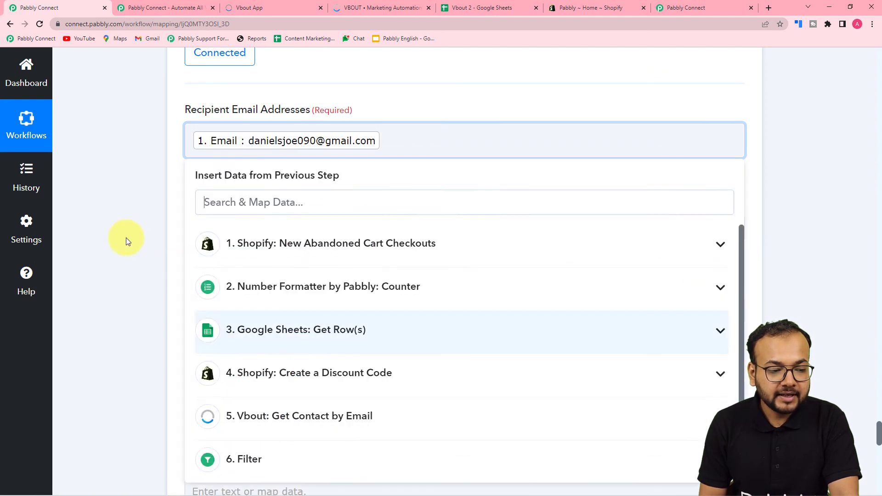
left_click(118, 232)
- Set Sender Name to 'Shopify Store' and Email Subject to 'Complete your order using Coupon Codes.'
scroll(117, 228, "down", 3)
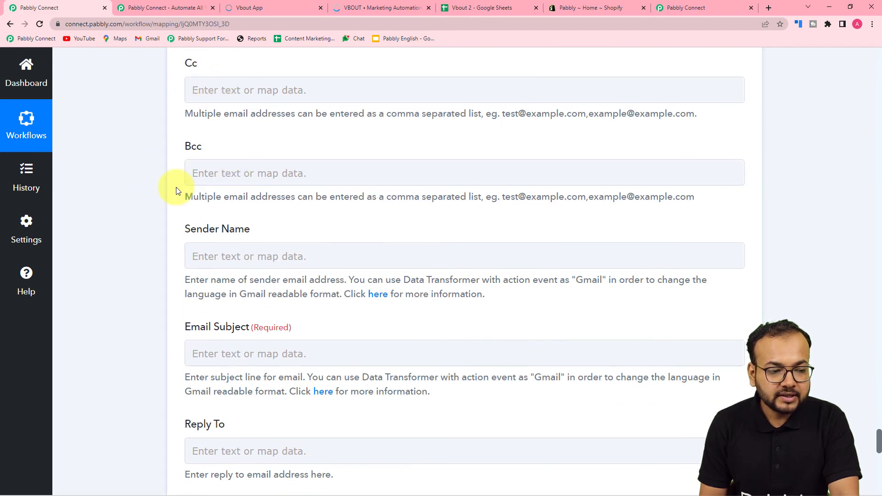
scroll(177, 190, "down", 3)
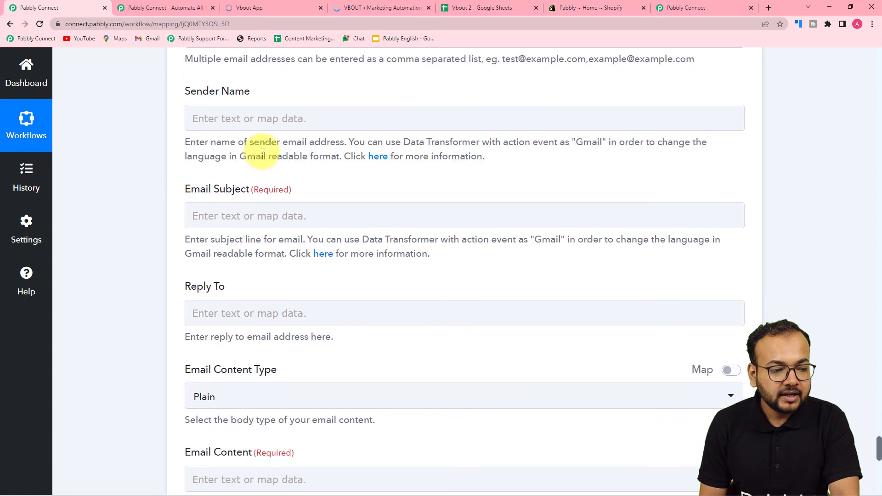
left_click(244, 121)
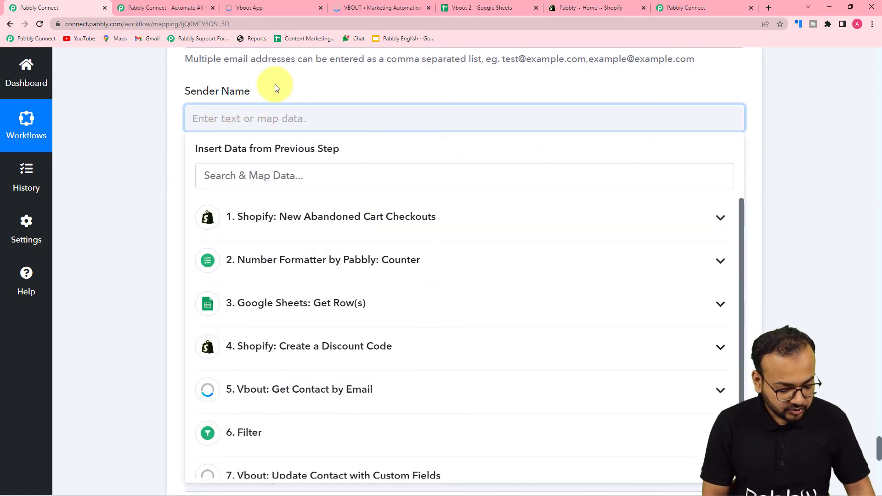
type("Shopify Store")
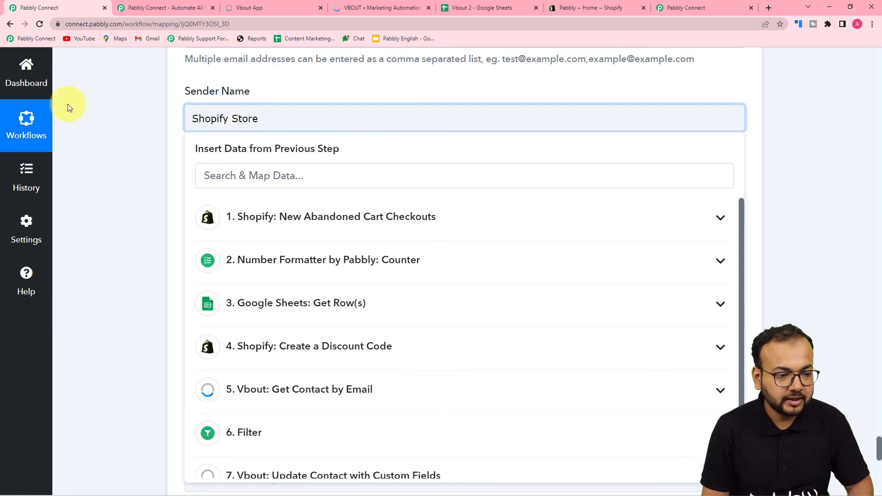
left_click(112, 128)
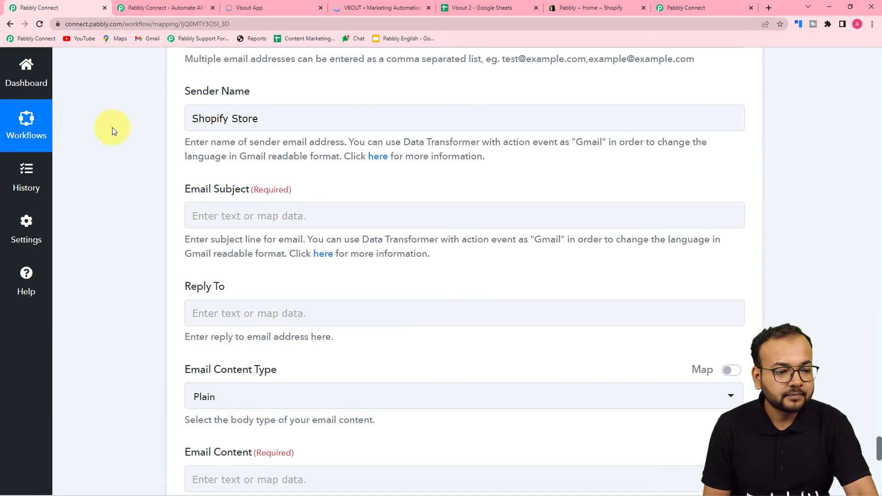
scroll(145, 175, "down", 2)
left_click(278, 121)
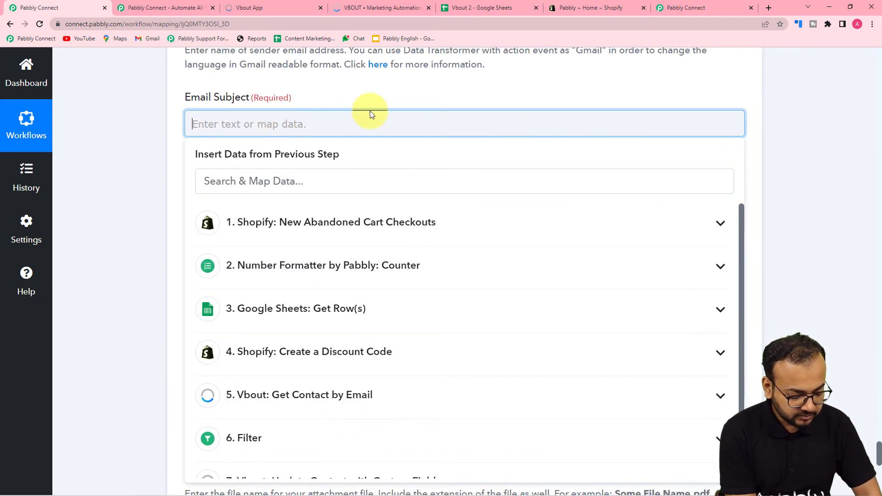
type("Co")
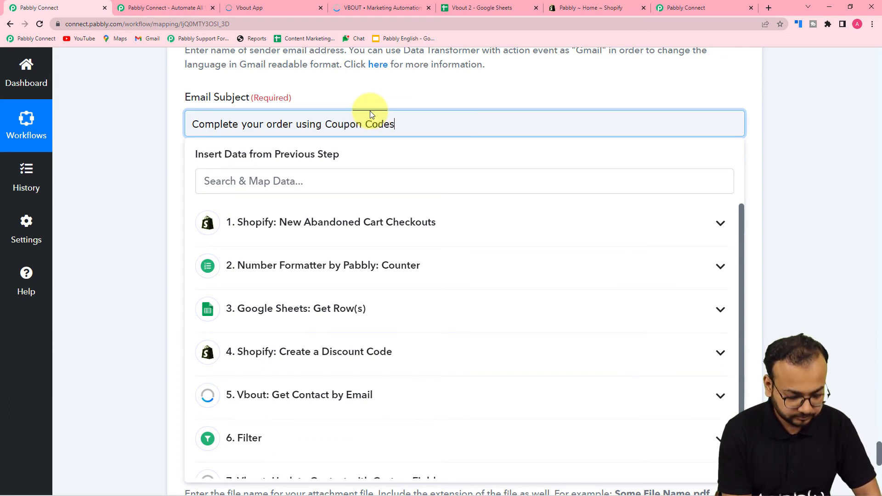
left_click(132, 145)
- Keep the body type Plain and paste the prepared recovery message into Email Content
scroll(134, 147, "down", 3)
scroll(133, 146, "down", 2)
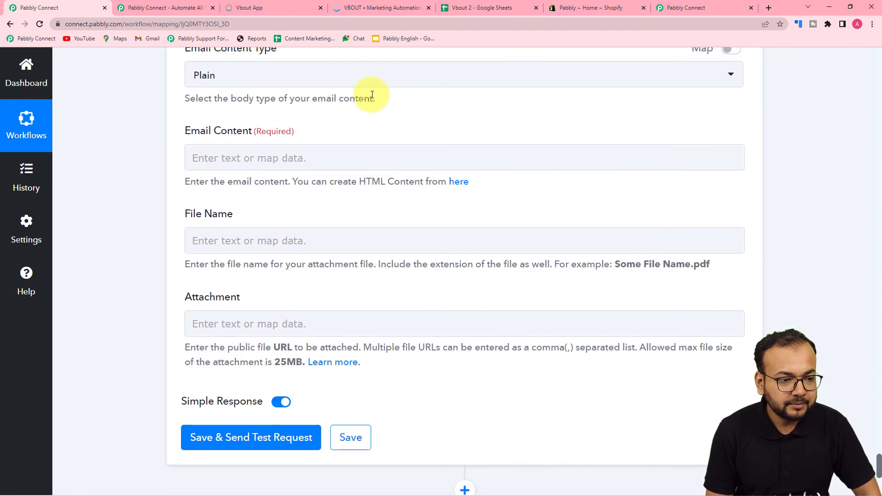
left_click(272, 80)
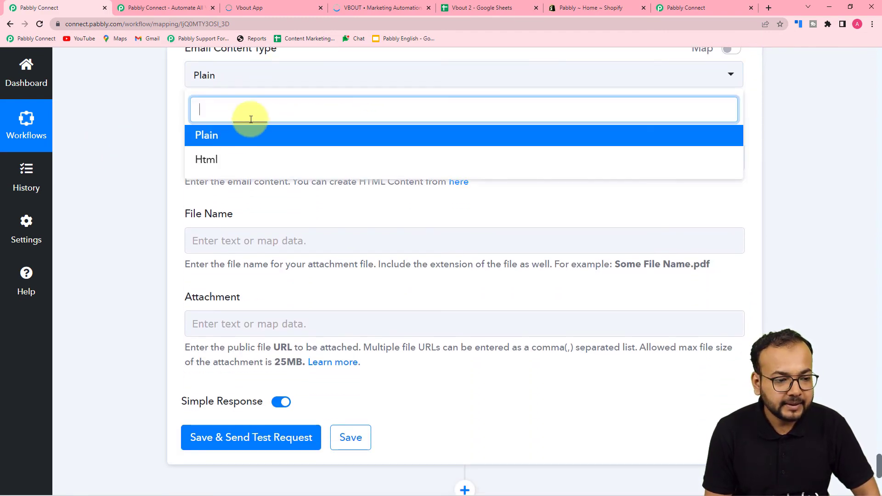
left_click(236, 134)
left_click(221, 152)
left_click(222, 152)
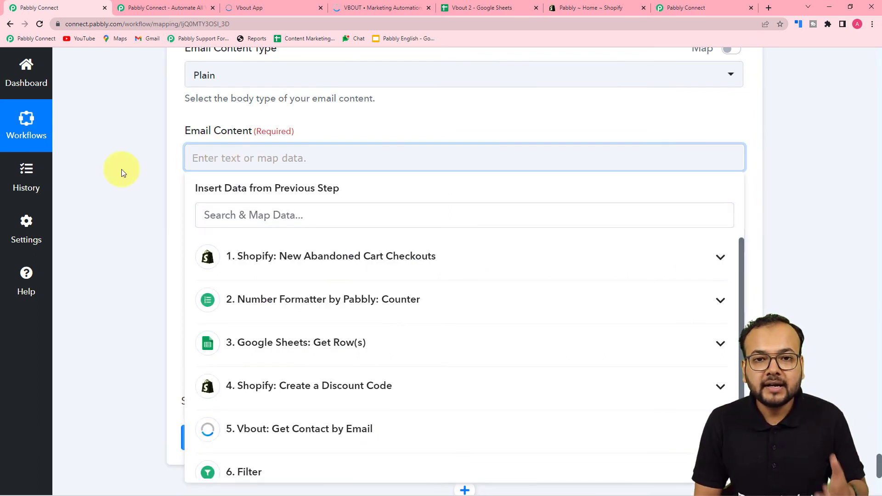
type("Hi , We are having trouble processing your recent purchase for . Would you mind completing it? Here is a link to continue you left off: Use  as a Coupon code. From, Pabbly")
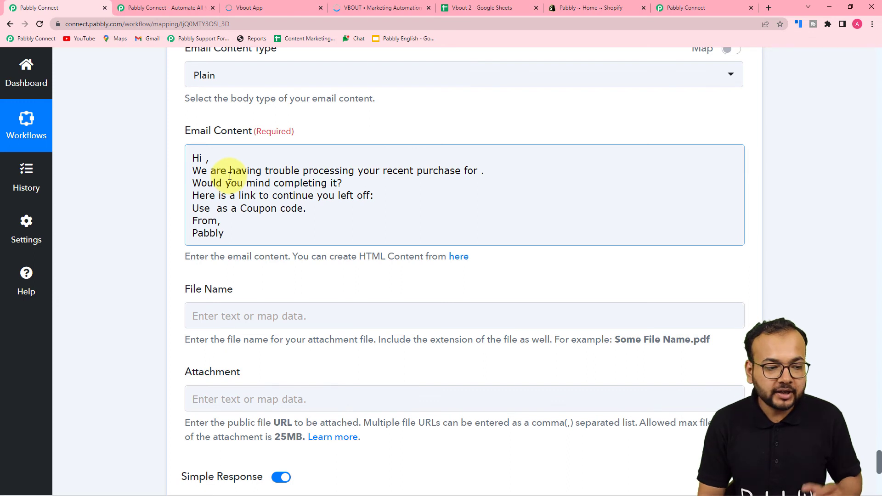
- Insert the Shopify Customer First Name after 'Hi' in the email body
left_click(203, 158)
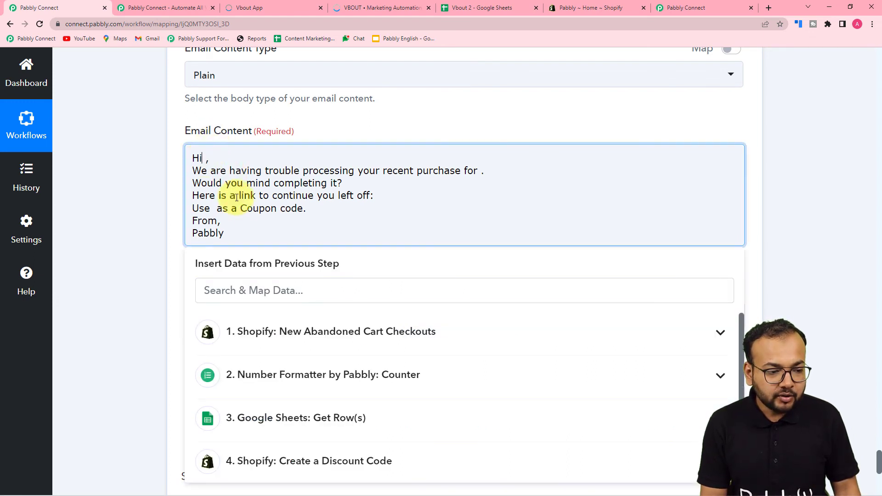
left_click(288, 331)
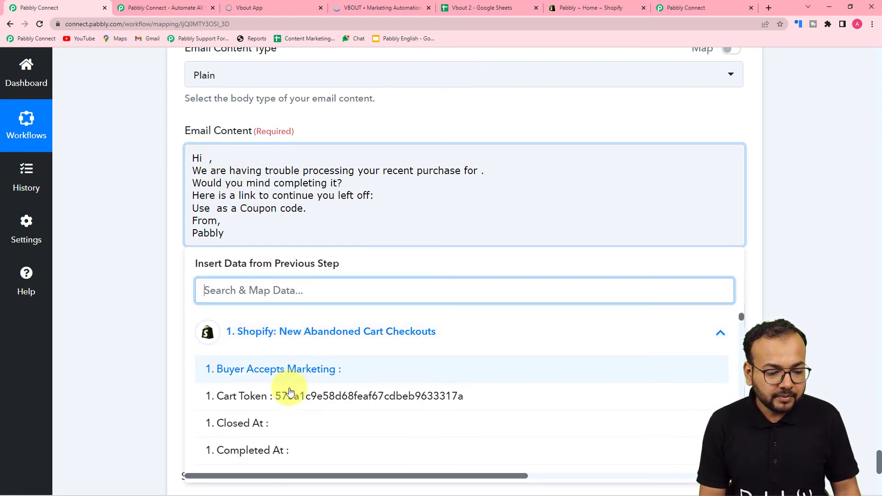
scroll(288, 393, "down", 6)
scroll(289, 394, "down", 10)
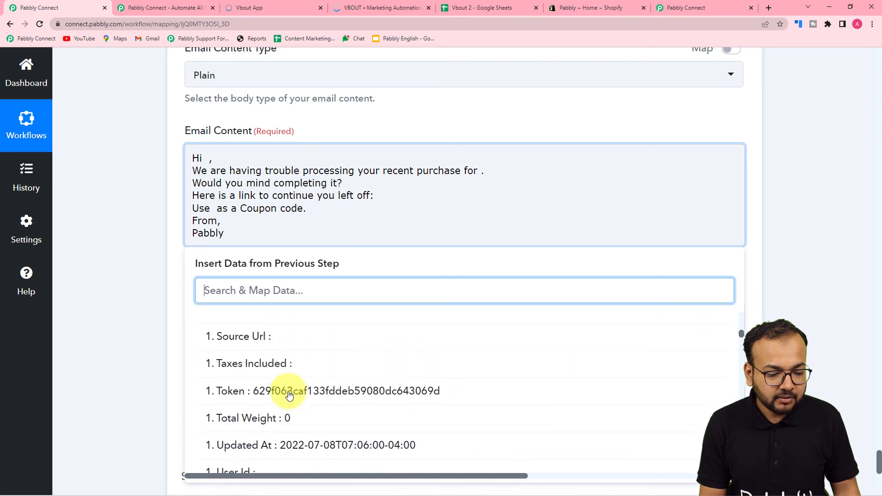
scroll(289, 394, "down", 2)
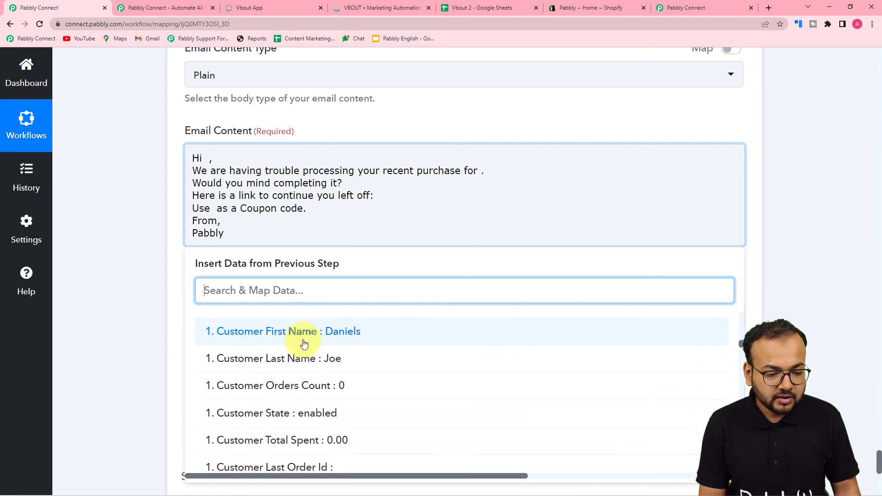
left_click(302, 339)
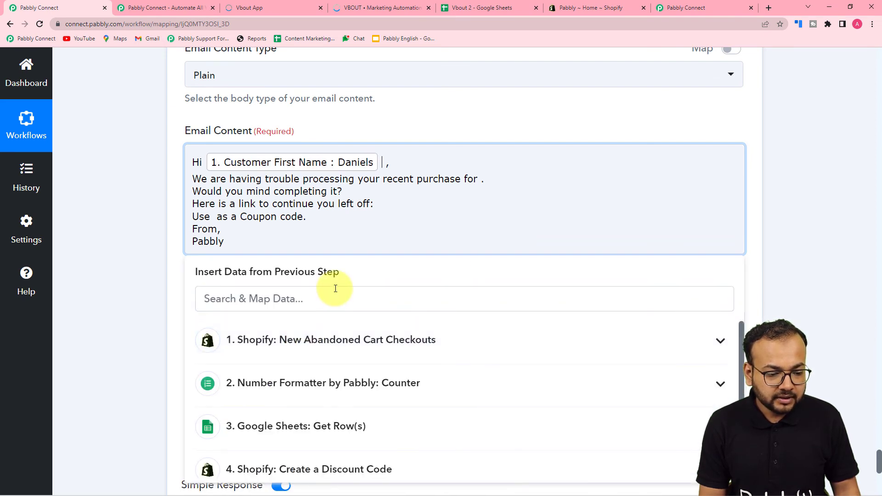
left_click(325, 339)
scroll(309, 431, "down", 3)
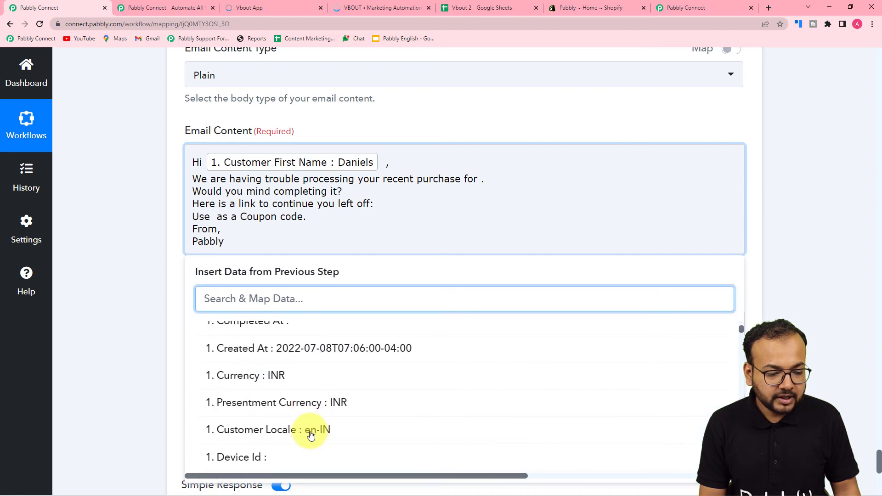
left_click(155, 292)
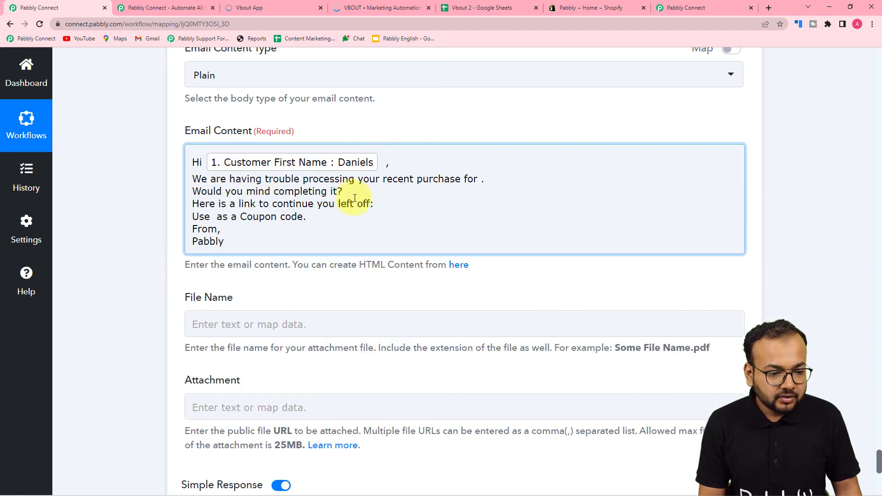
left_click(479, 180)
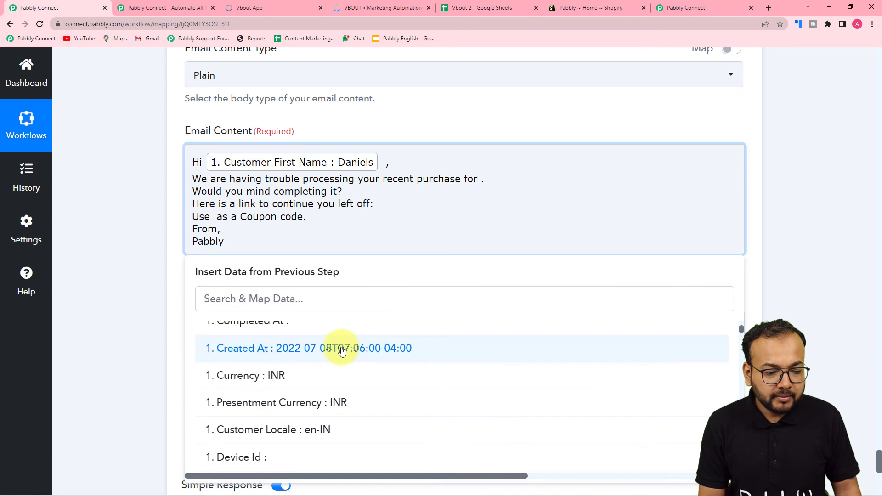
scroll(345, 367, "down", 5)
scroll(345, 375, "down", 2)
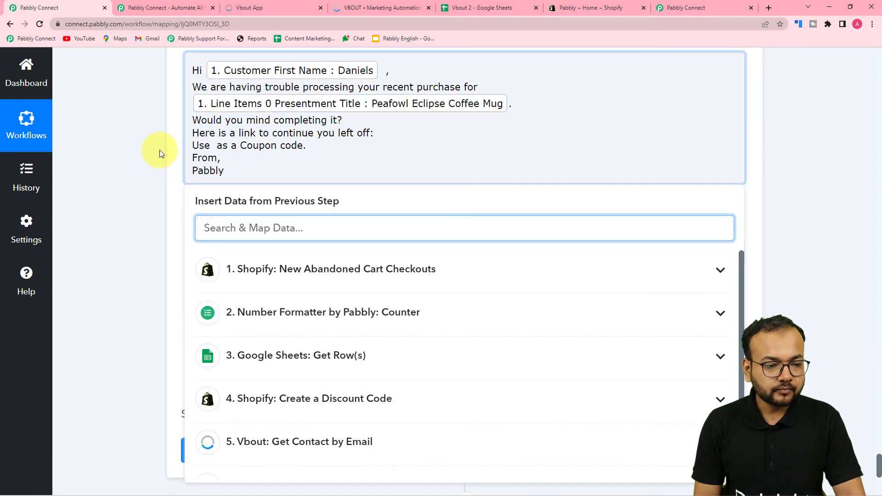
- Insert the Abandoned Checkout Url after 'left off:' in the email body
left_click(373, 136)
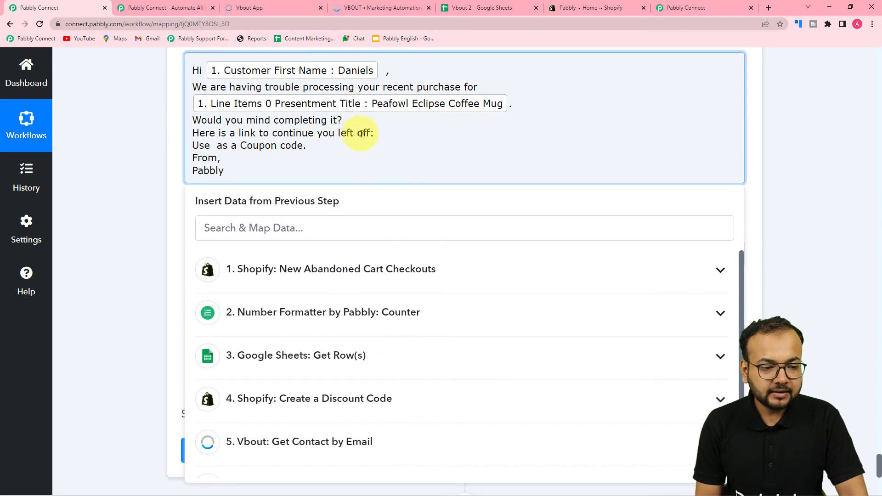
left_click(291, 274)
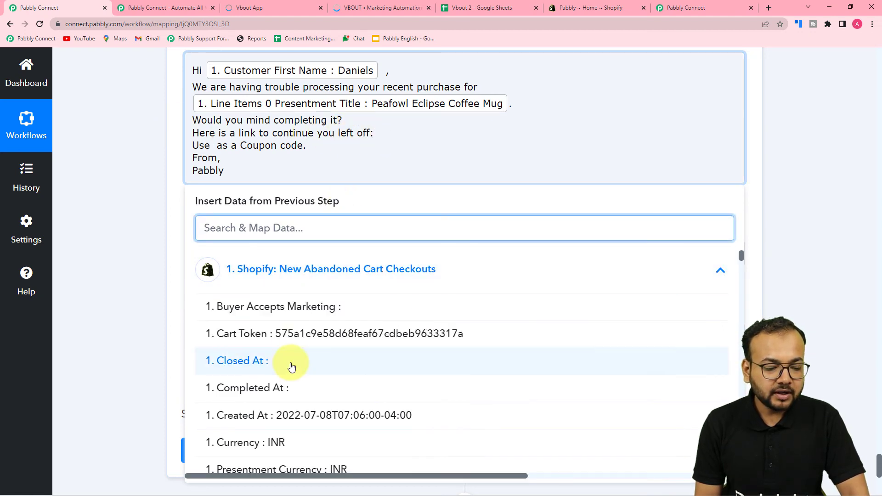
scroll(291, 367, "down", 12)
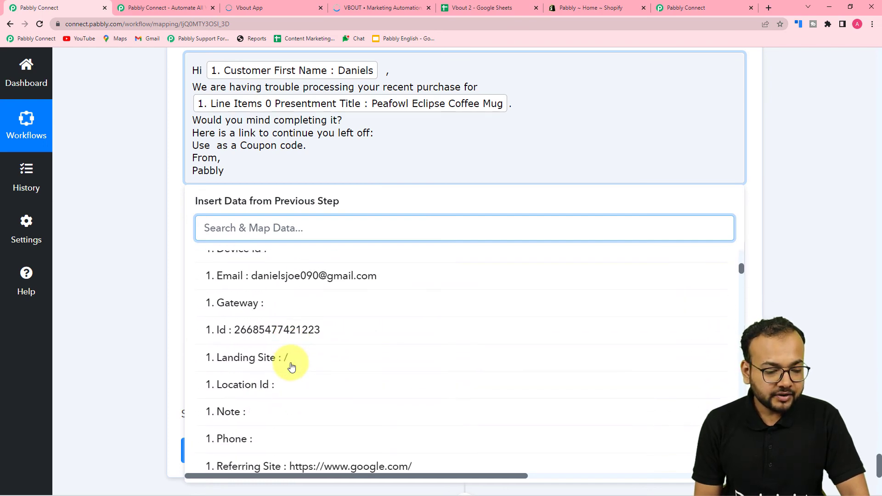
scroll(292, 366, "up", 3)
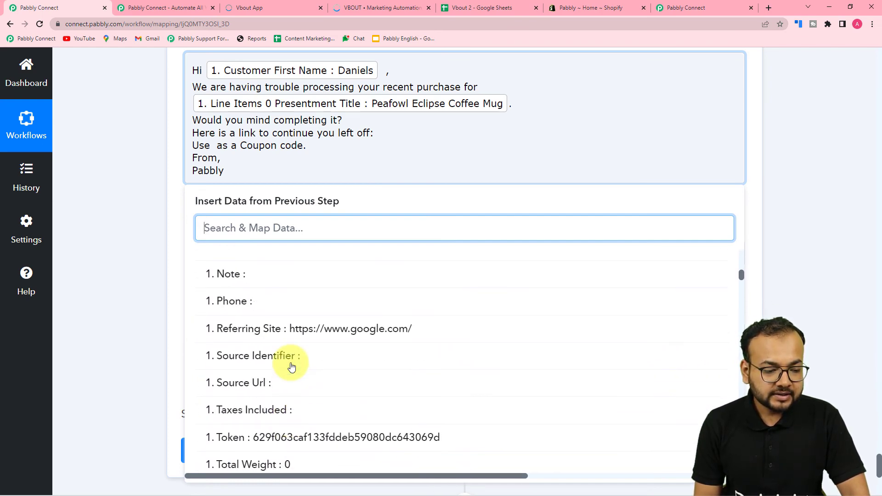
scroll(291, 366, "down", 2)
scroll(291, 366, "down", 10)
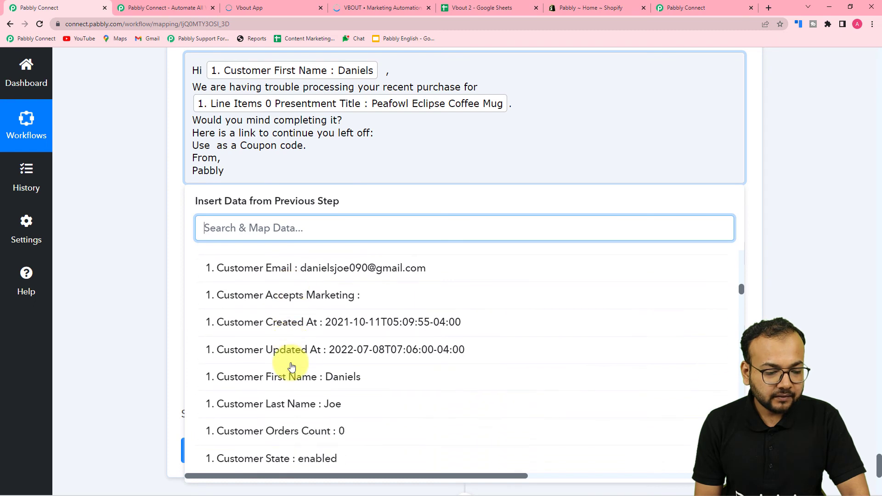
scroll(291, 366, "down", 6)
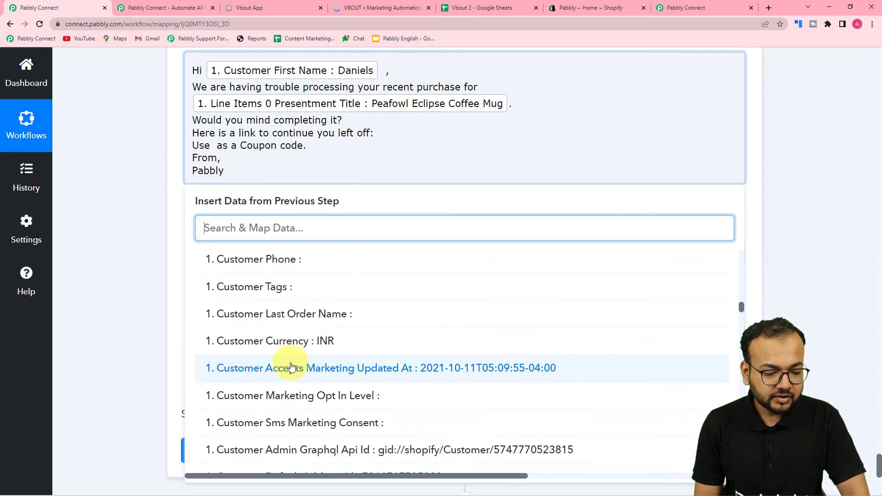
scroll(292, 366, "down", 10)
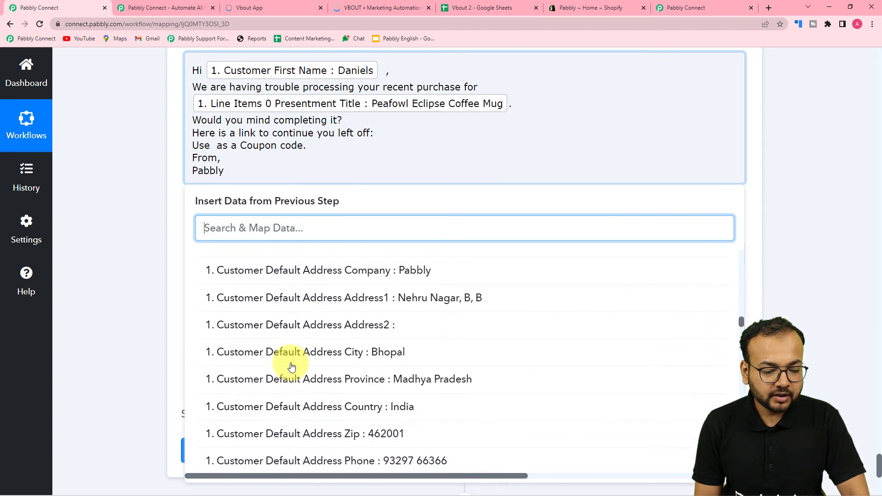
scroll(292, 367, "down", 10)
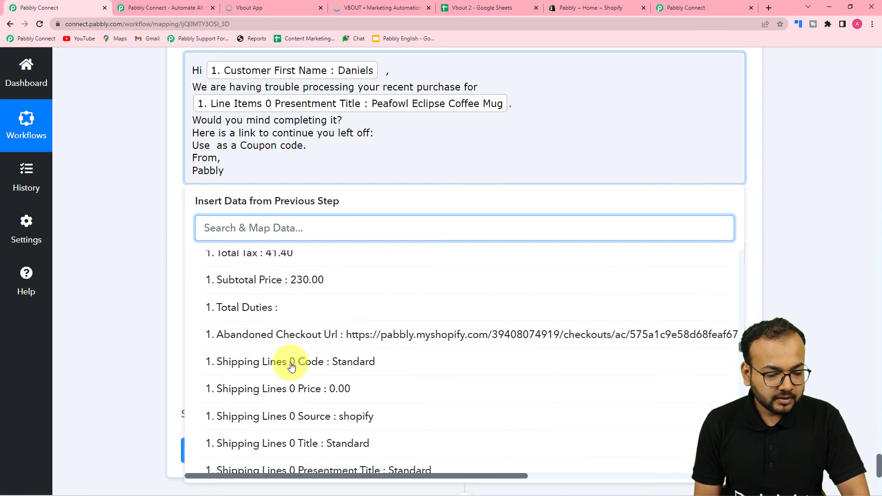
left_click(342, 320)
left_click(129, 202)
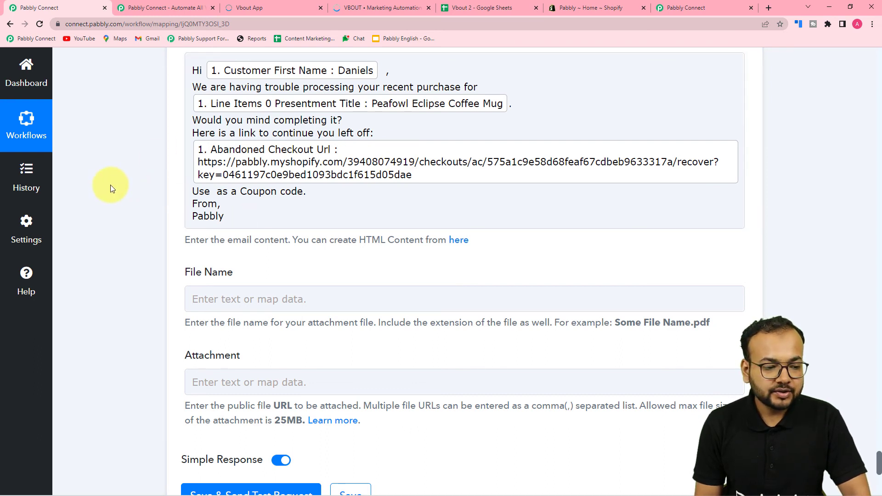
left_click(256, 201)
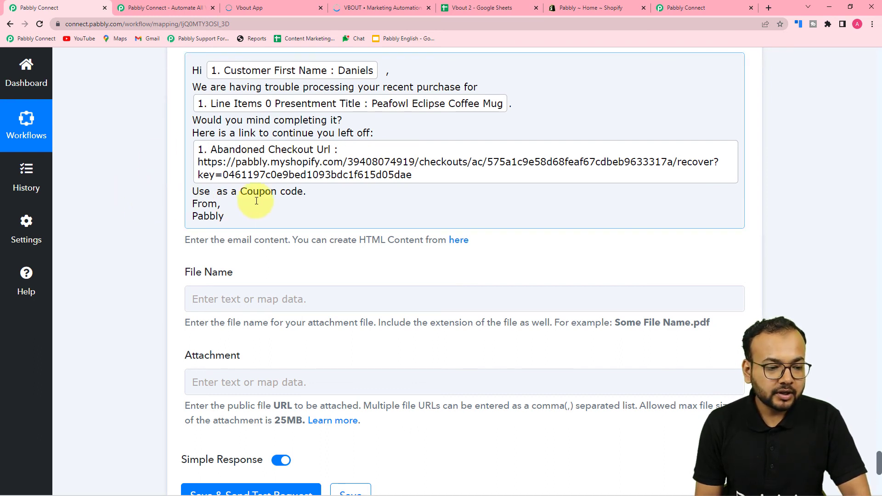
left_click(303, 192)
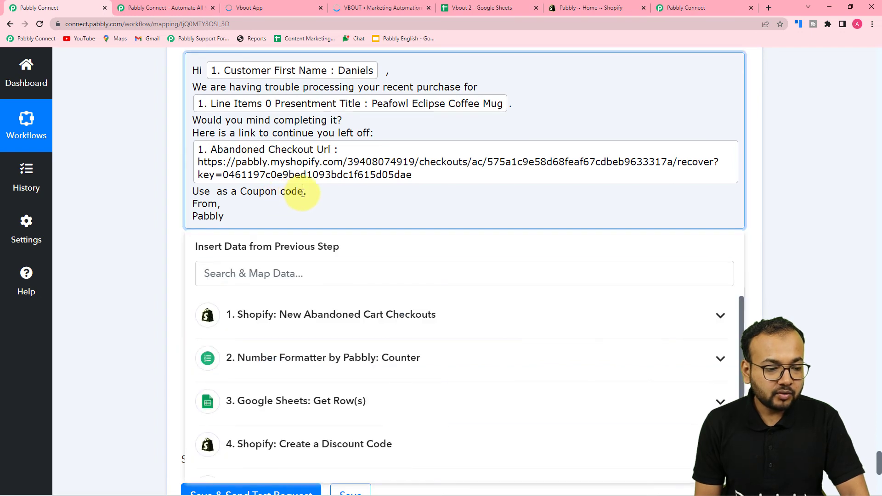
left_click(217, 195)
scroll(274, 339, "down", 2)
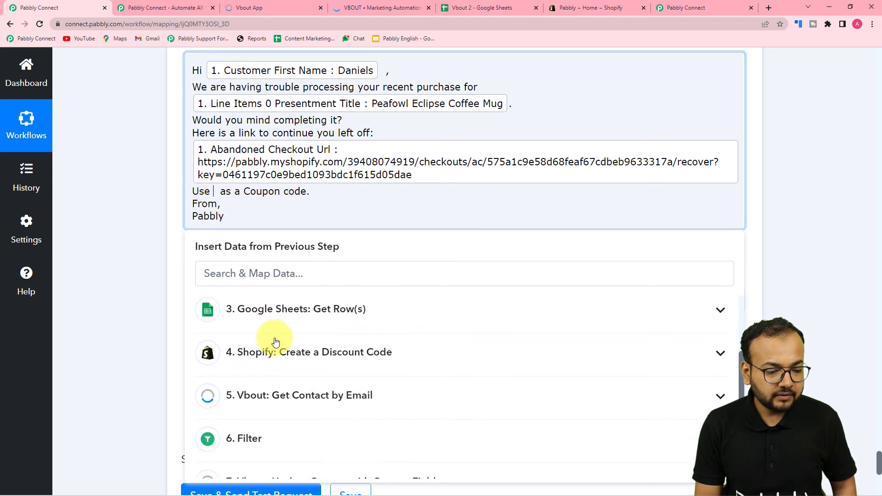
left_click(274, 311)
left_click(305, 405)
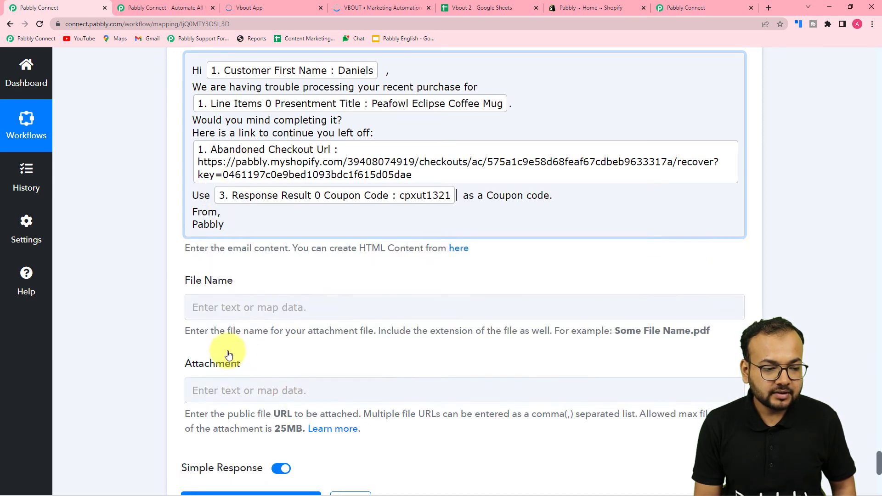
left_click(121, 277)
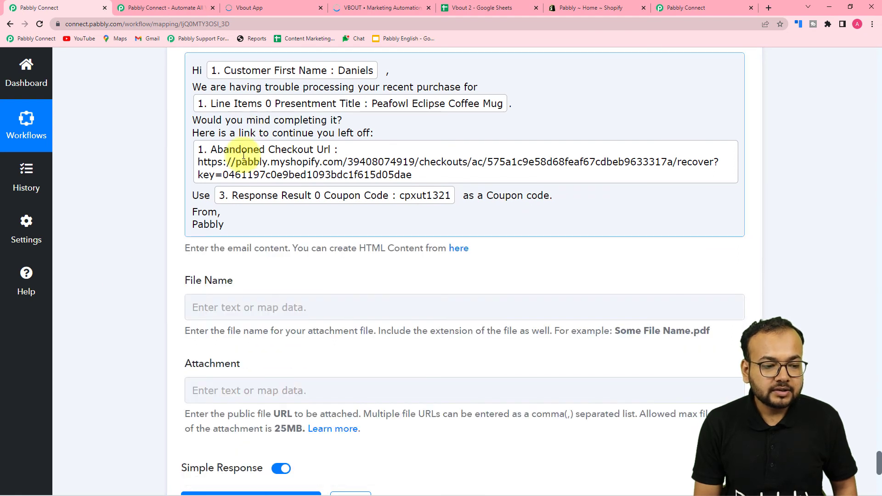
left_click(145, 191)
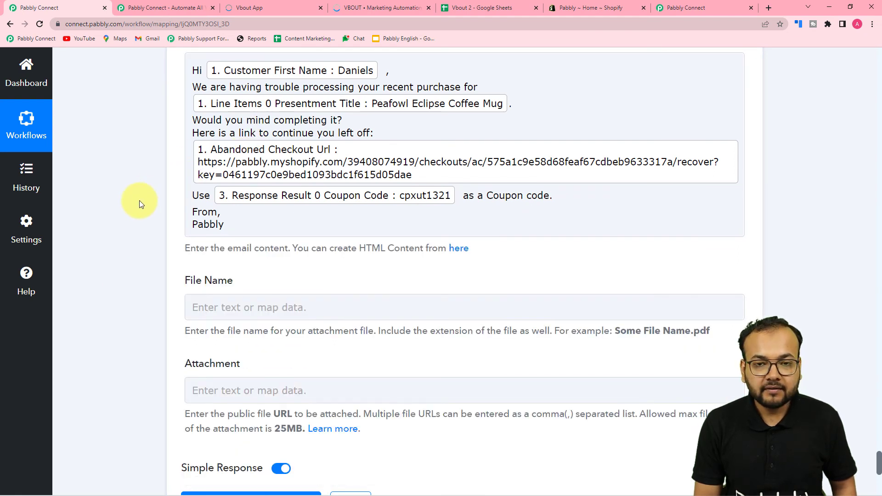
scroll(139, 201, "down", 2)
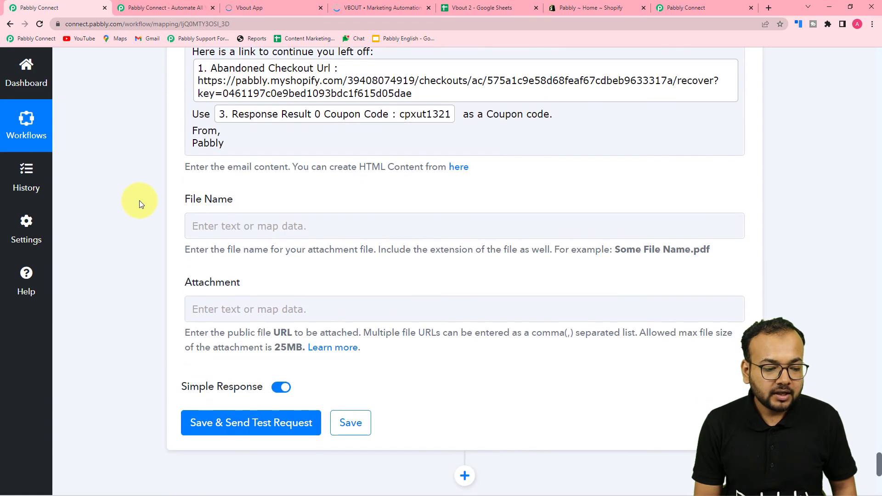
scroll(139, 200, "down", 3)
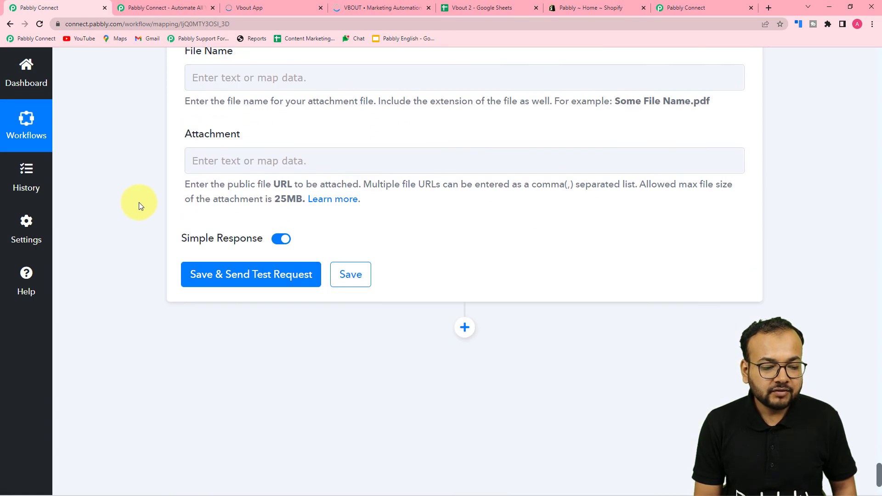
scroll(240, 353, "up", 8)
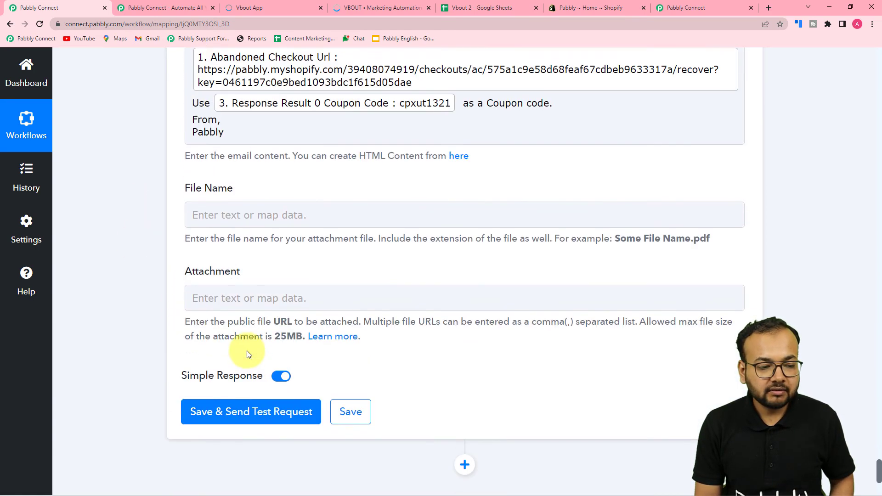
scroll(160, 293, "up", 10)
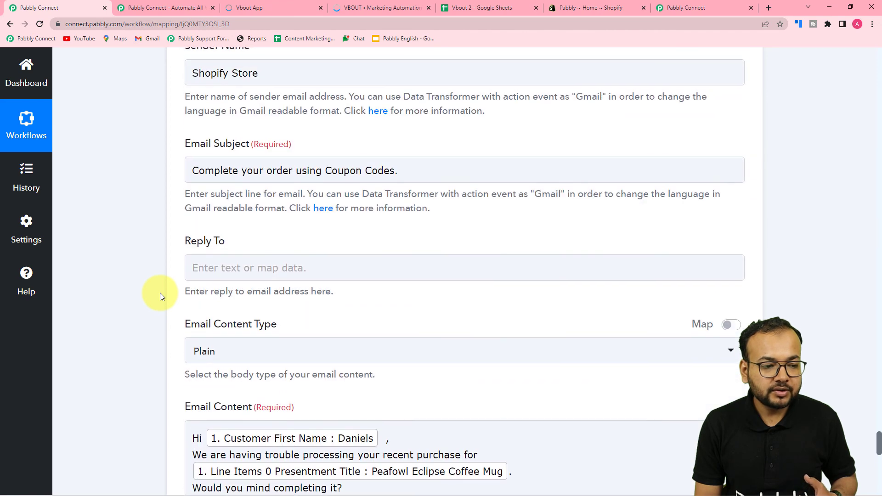
scroll(160, 293, "up", 4)
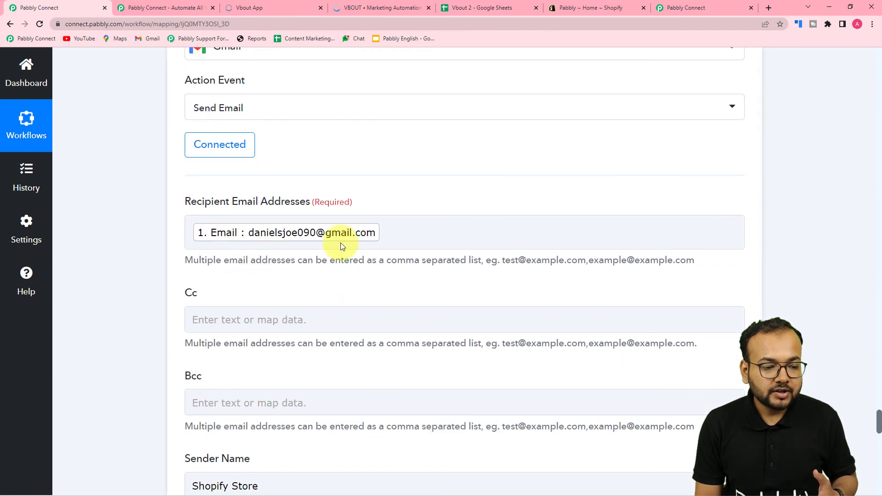
scroll(147, 255, "down", 2)
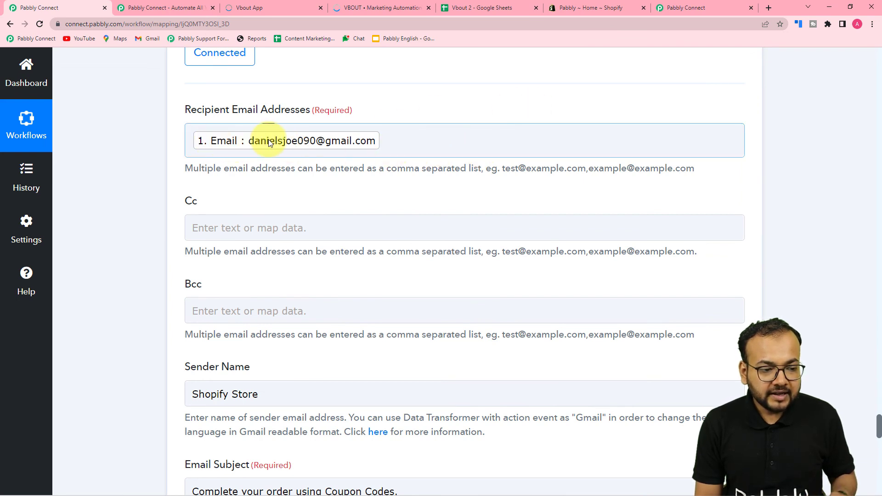
- Replace the mapped Email tag in Recipient Email Addresses with your own test Gmail address
left_click(381, 142)
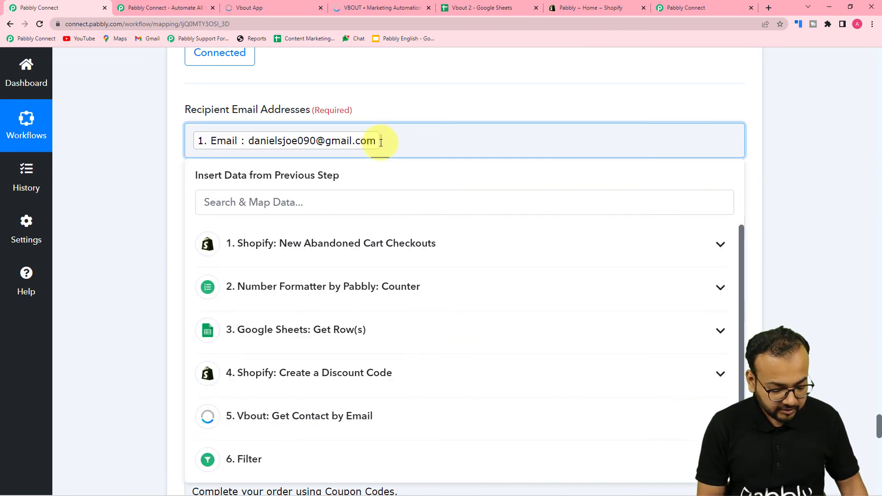
key("BackSpace")
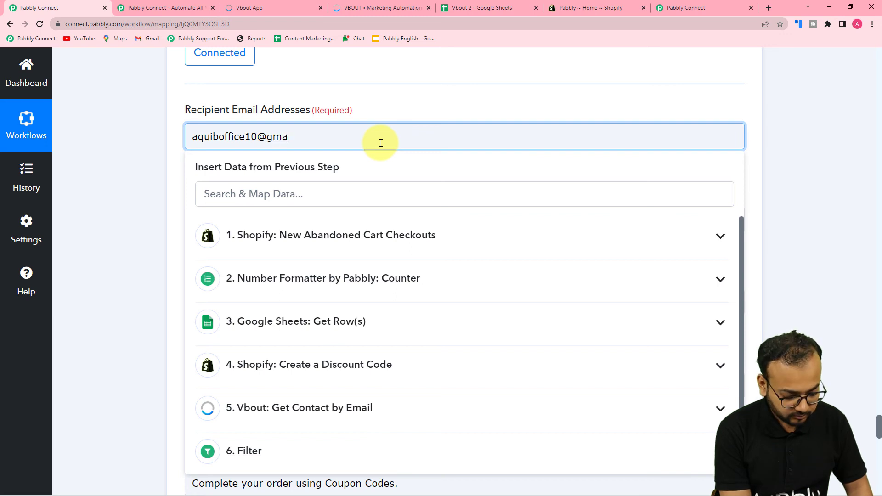
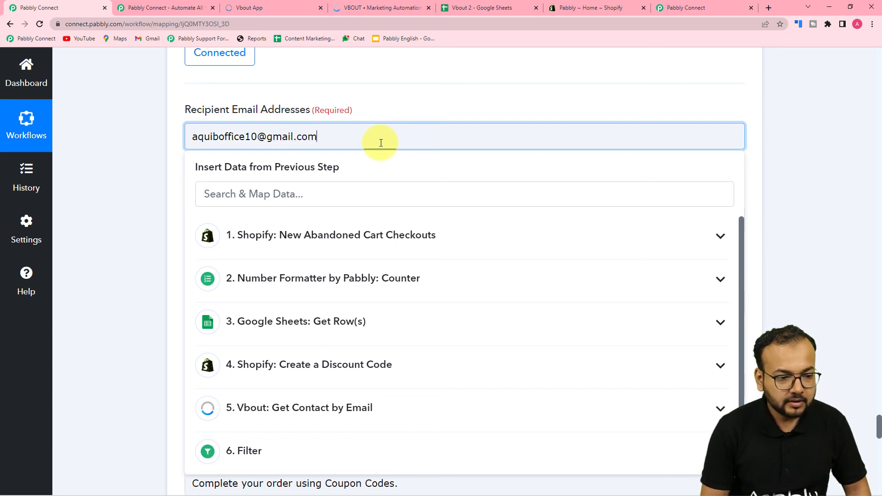
- Confirm the test recipient and load Gmail in a new browser tab
left_click(800, 86)
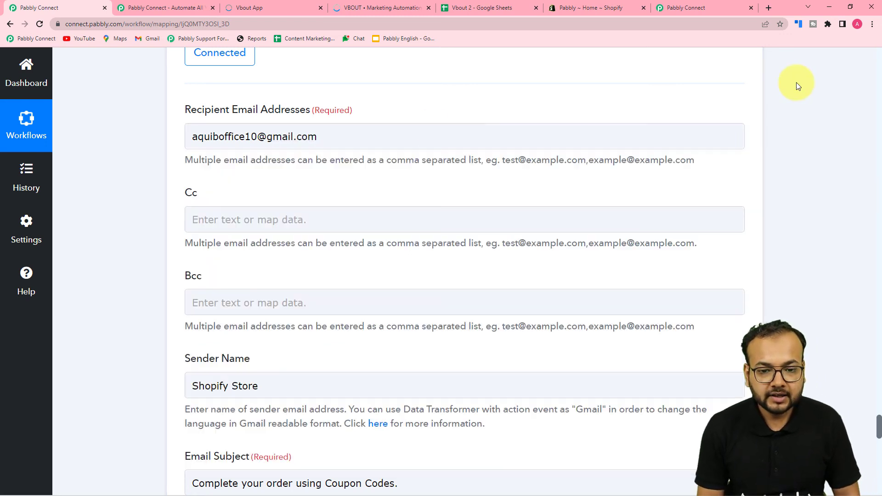
left_click(771, 7)
left_click(749, 70)
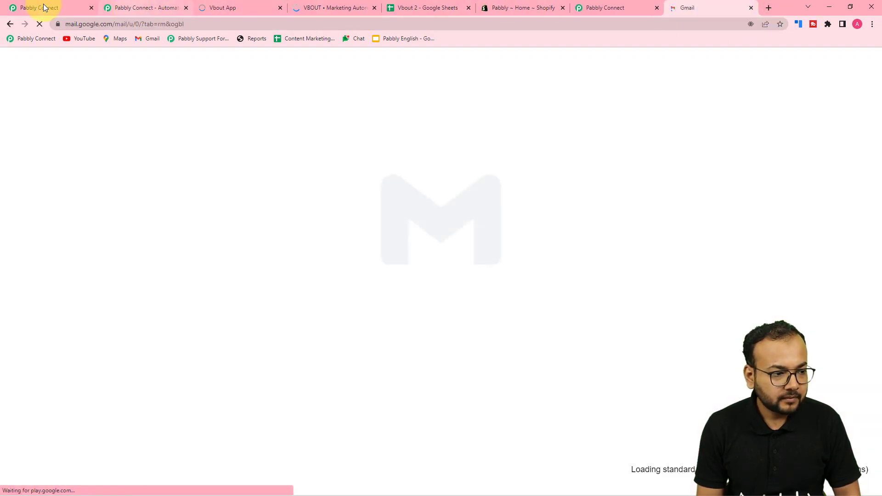
- Send a test email from the Gmail step (response Done, 98 emails remaining), then view the Gmail inbox
left_click(43, 7)
scroll(142, 156, "down", 18)
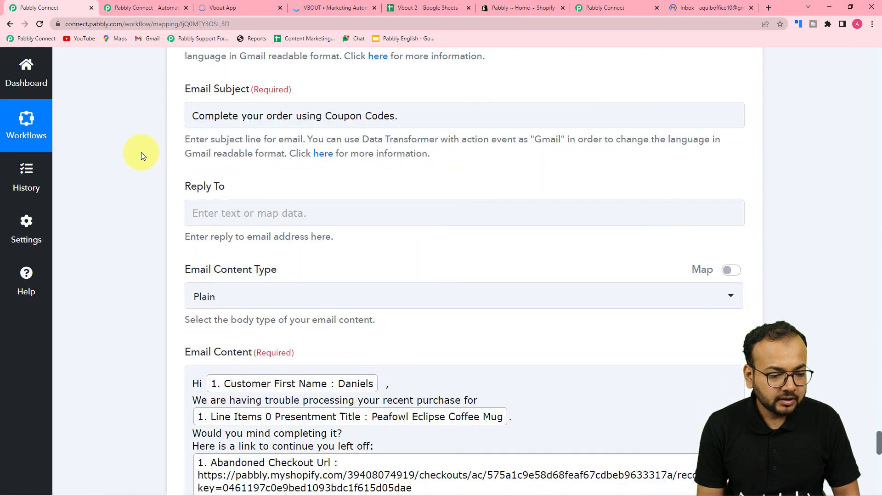
scroll(142, 153, "down", 3)
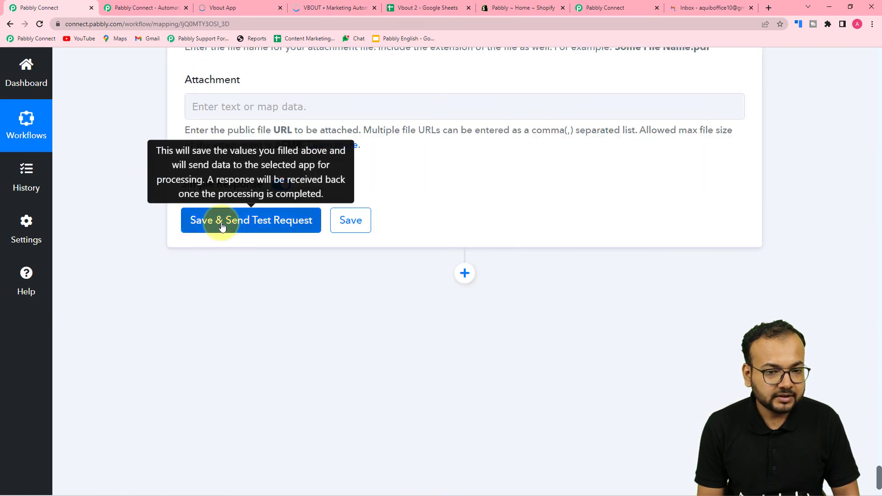
left_click(223, 221)
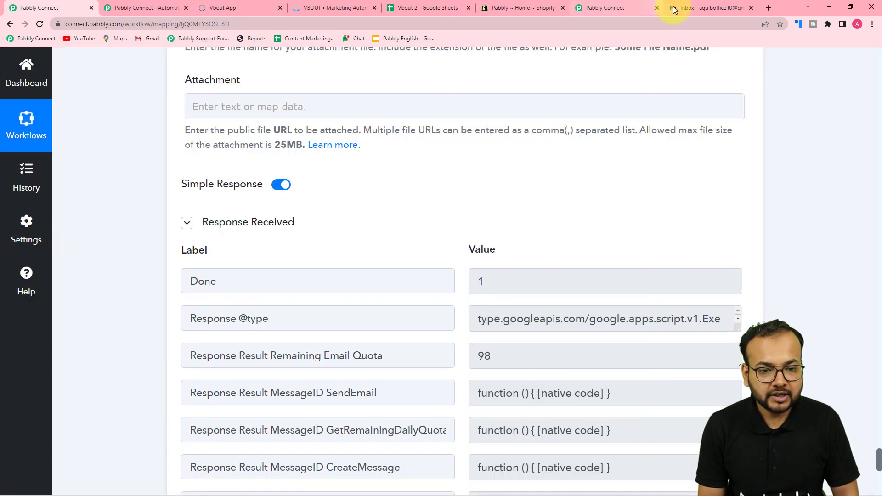
left_click(694, 5)
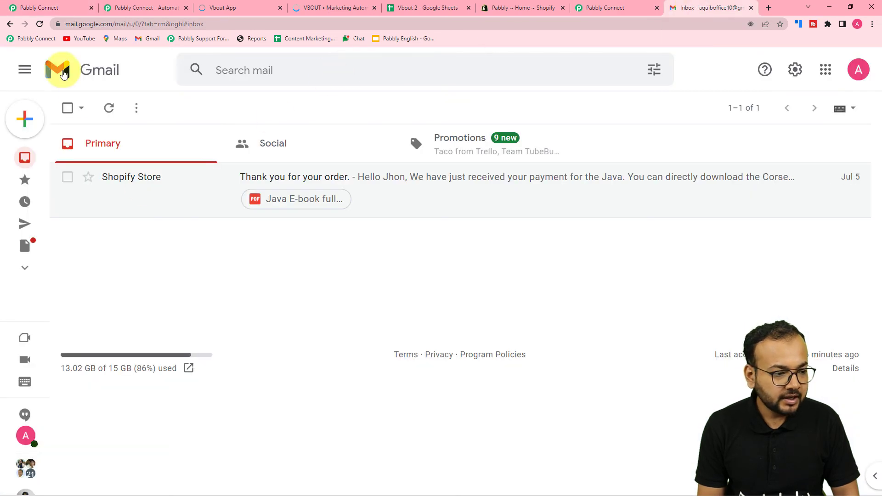
- Refresh Gmail and open the 'Complete your order using Coupon Codes.' email showing coupon cpxut1321
left_click(109, 108)
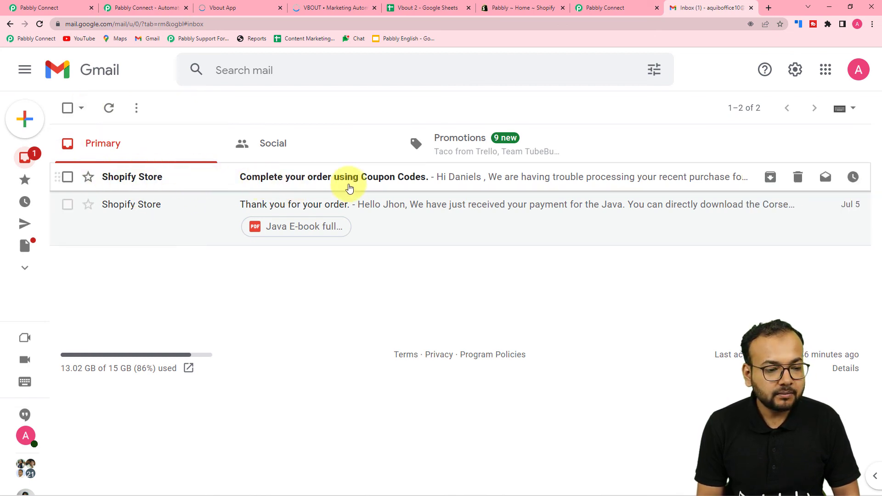
left_click(376, 181)
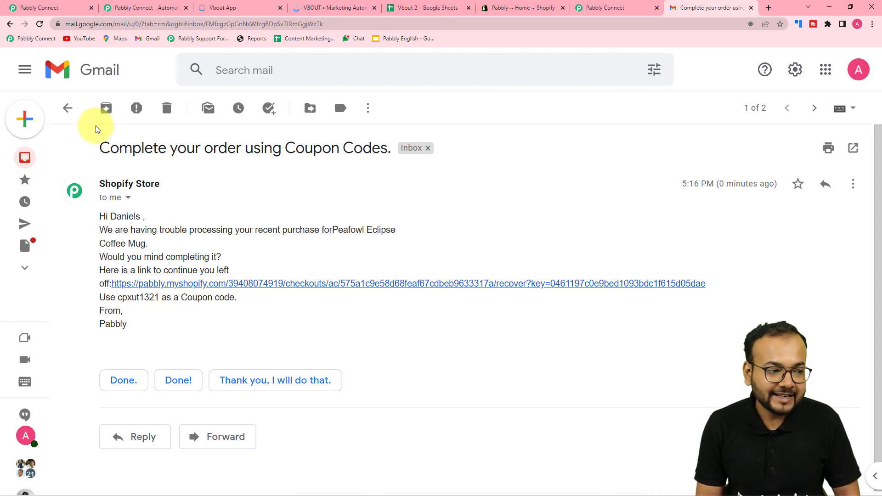
left_click(46, 8)
- Clear the typed test address from the Recipient Email Addresses field
scroll(101, 181, "up", 10)
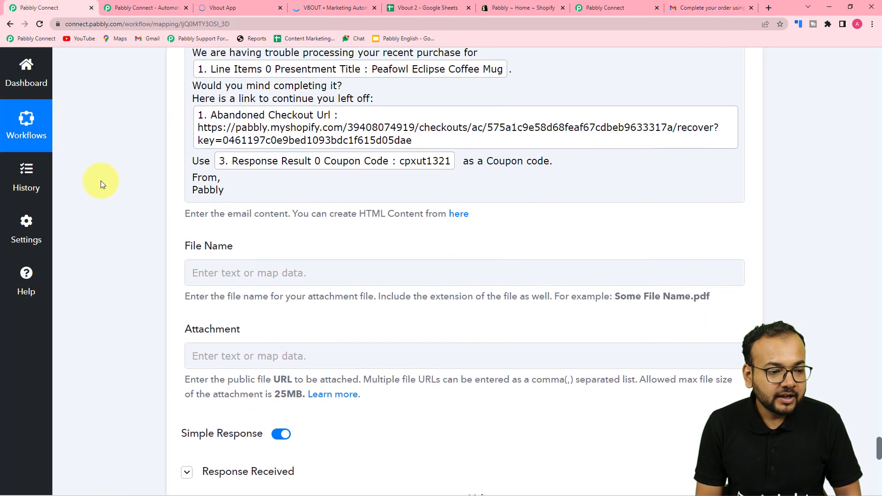
scroll(101, 181, "up", 10)
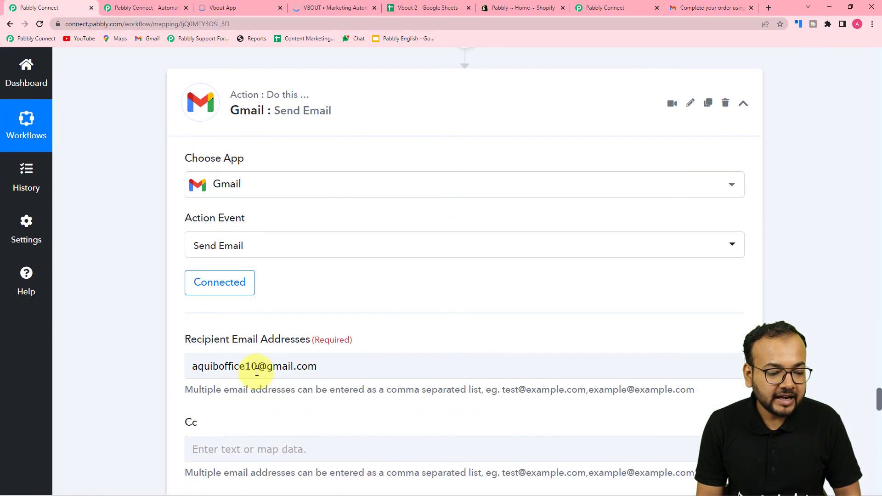
scroll(297, 369, "down", 2)
left_click(325, 276)
key("BackSpace")
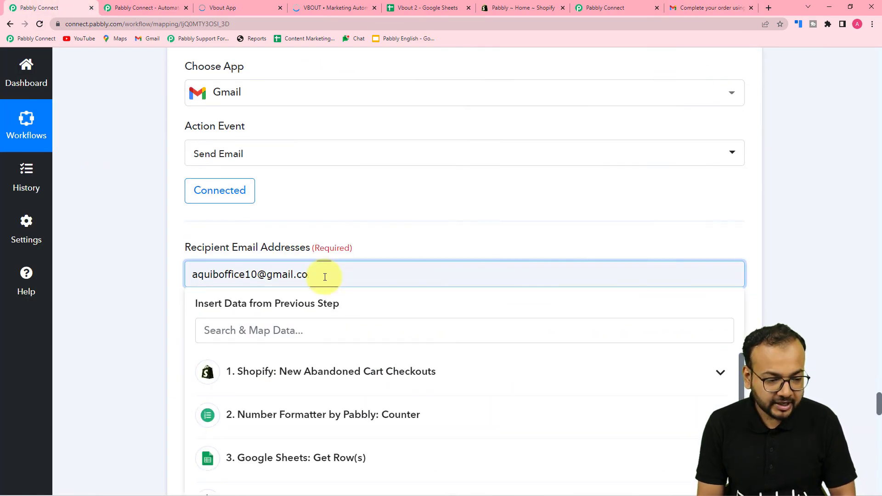
key("BackSpace")
key("BackSpace")
key("BackSpace")
key("BackSpace")
key("BackSpace")
key("BackSpace")
key("BackSpace")
key("BackSpace")
key("BackSpace")
key("BackSpace")
key("BackSpace")
key("BackSpace")
key("BackSpace")
key("BackSpace")
key("BackSpace")
key("BackSpace")
key("BackSpace")
key("BackSpace")
key("BackSpace")
key("BackSpace")
- Map the Shopify New Abandoned Cart Checkouts Email as recipient and save the Send Email step
scroll(222, 262, "down", 4)
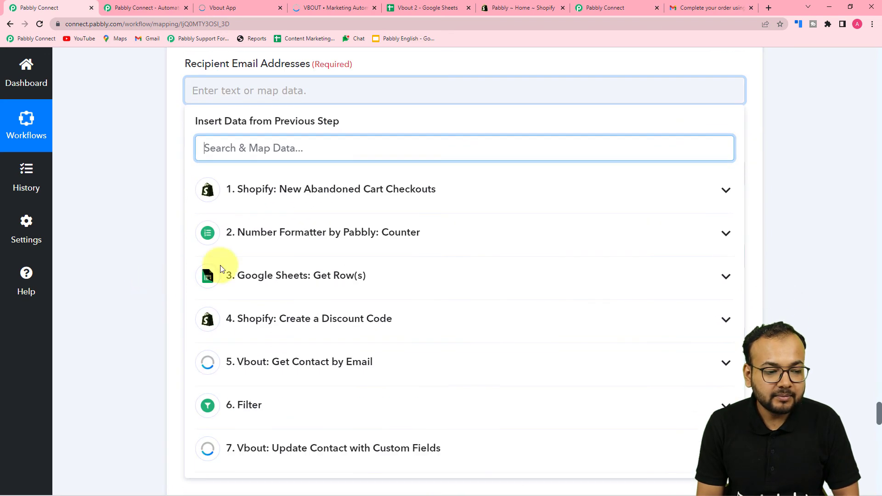
left_click(288, 193)
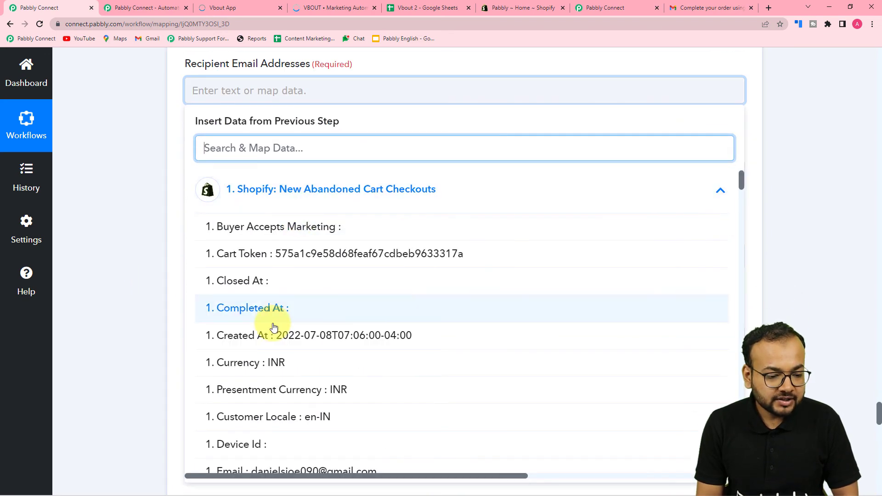
scroll(272, 325, "down", 5)
left_click(274, 302)
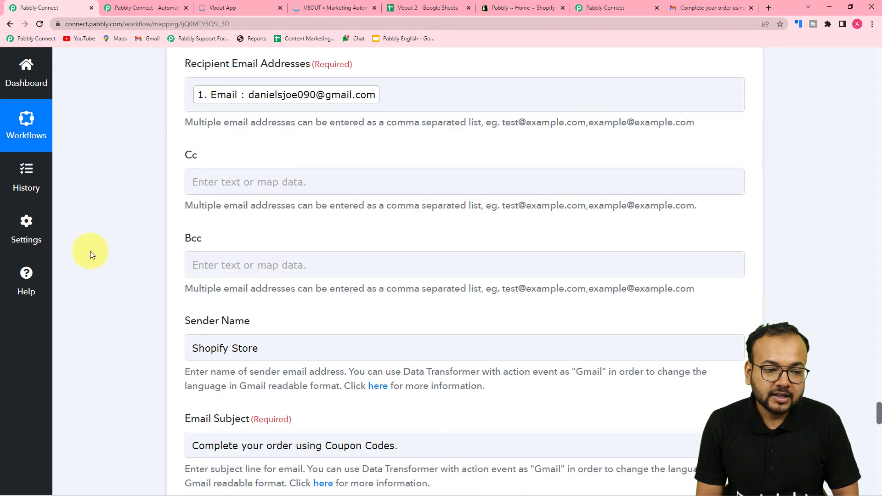
scroll(90, 251, "down", 10)
scroll(90, 251, "down", 10)
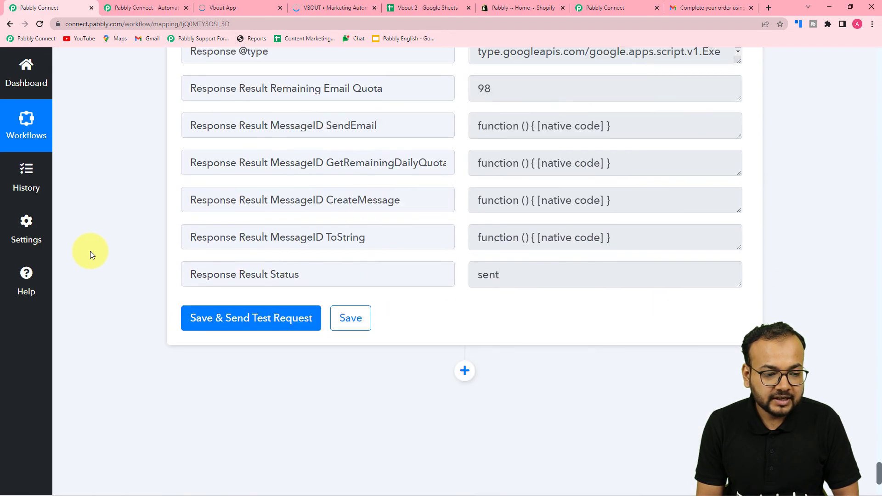
left_click(363, 316)
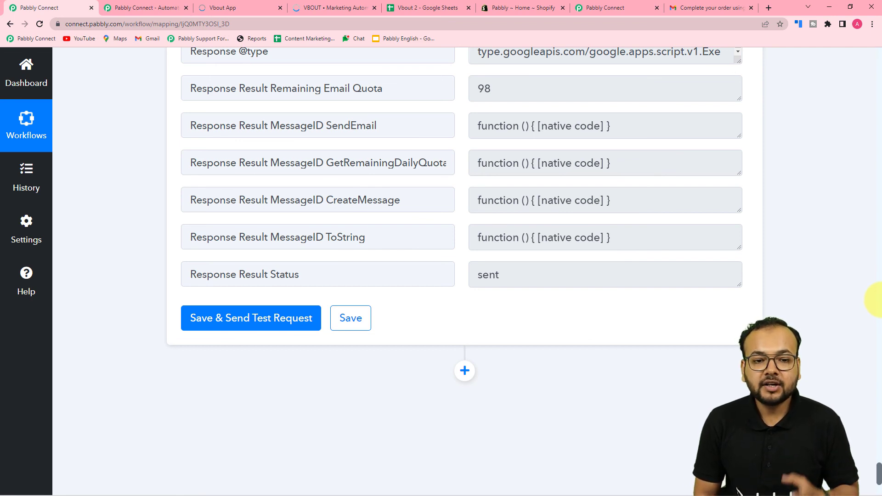
- Check the received email in Gmail, then scroll back up in the Pabbly Connect workflow
left_click(676, 6)
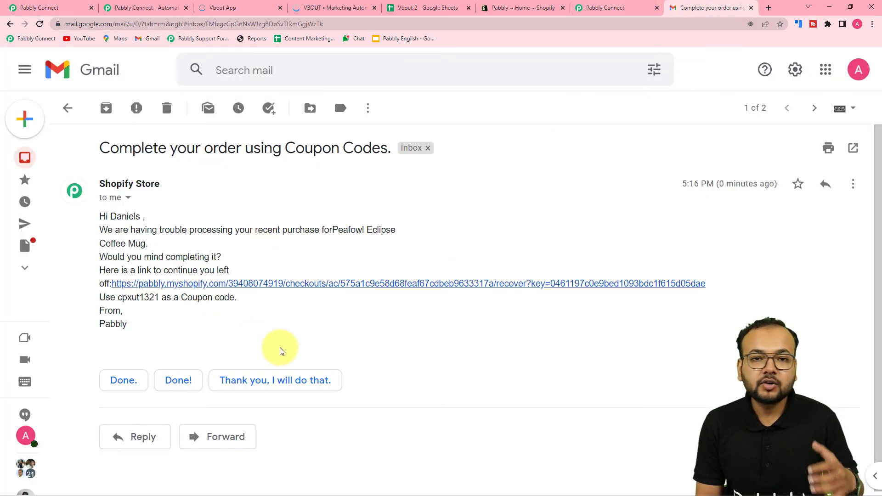
left_click(57, 5)
scroll(572, 265, "up", 15)
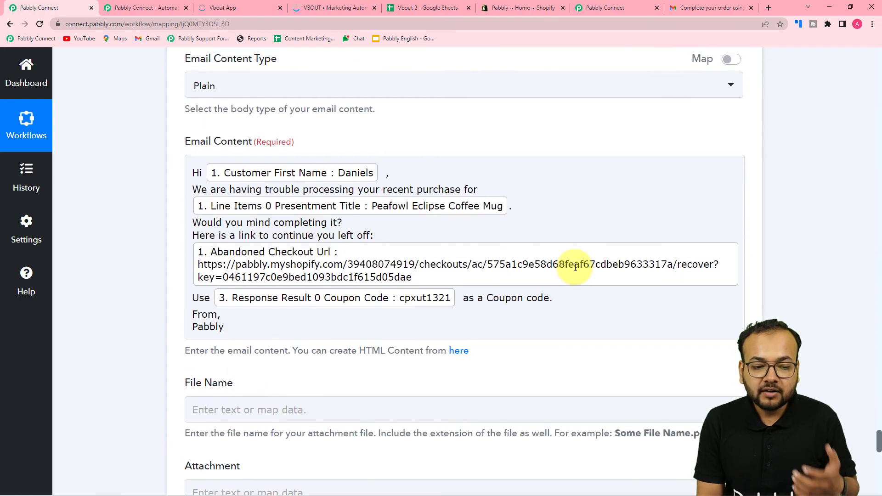
scroll(576, 268, "up", 9)
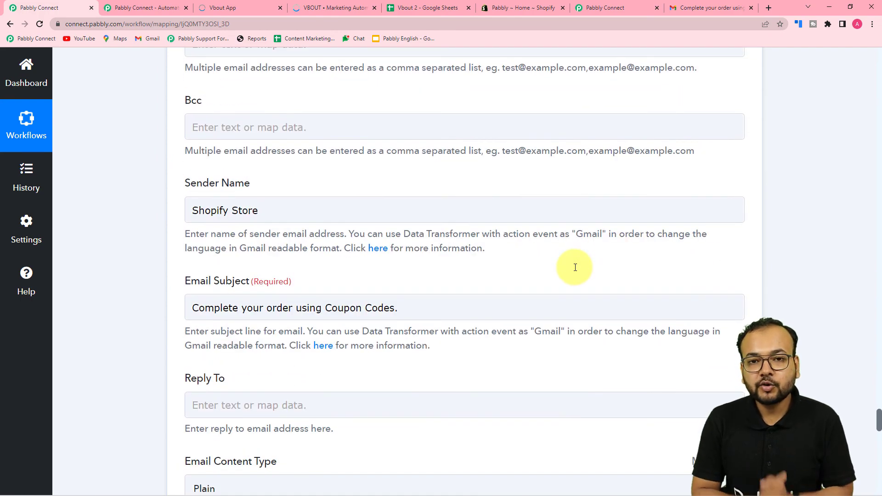